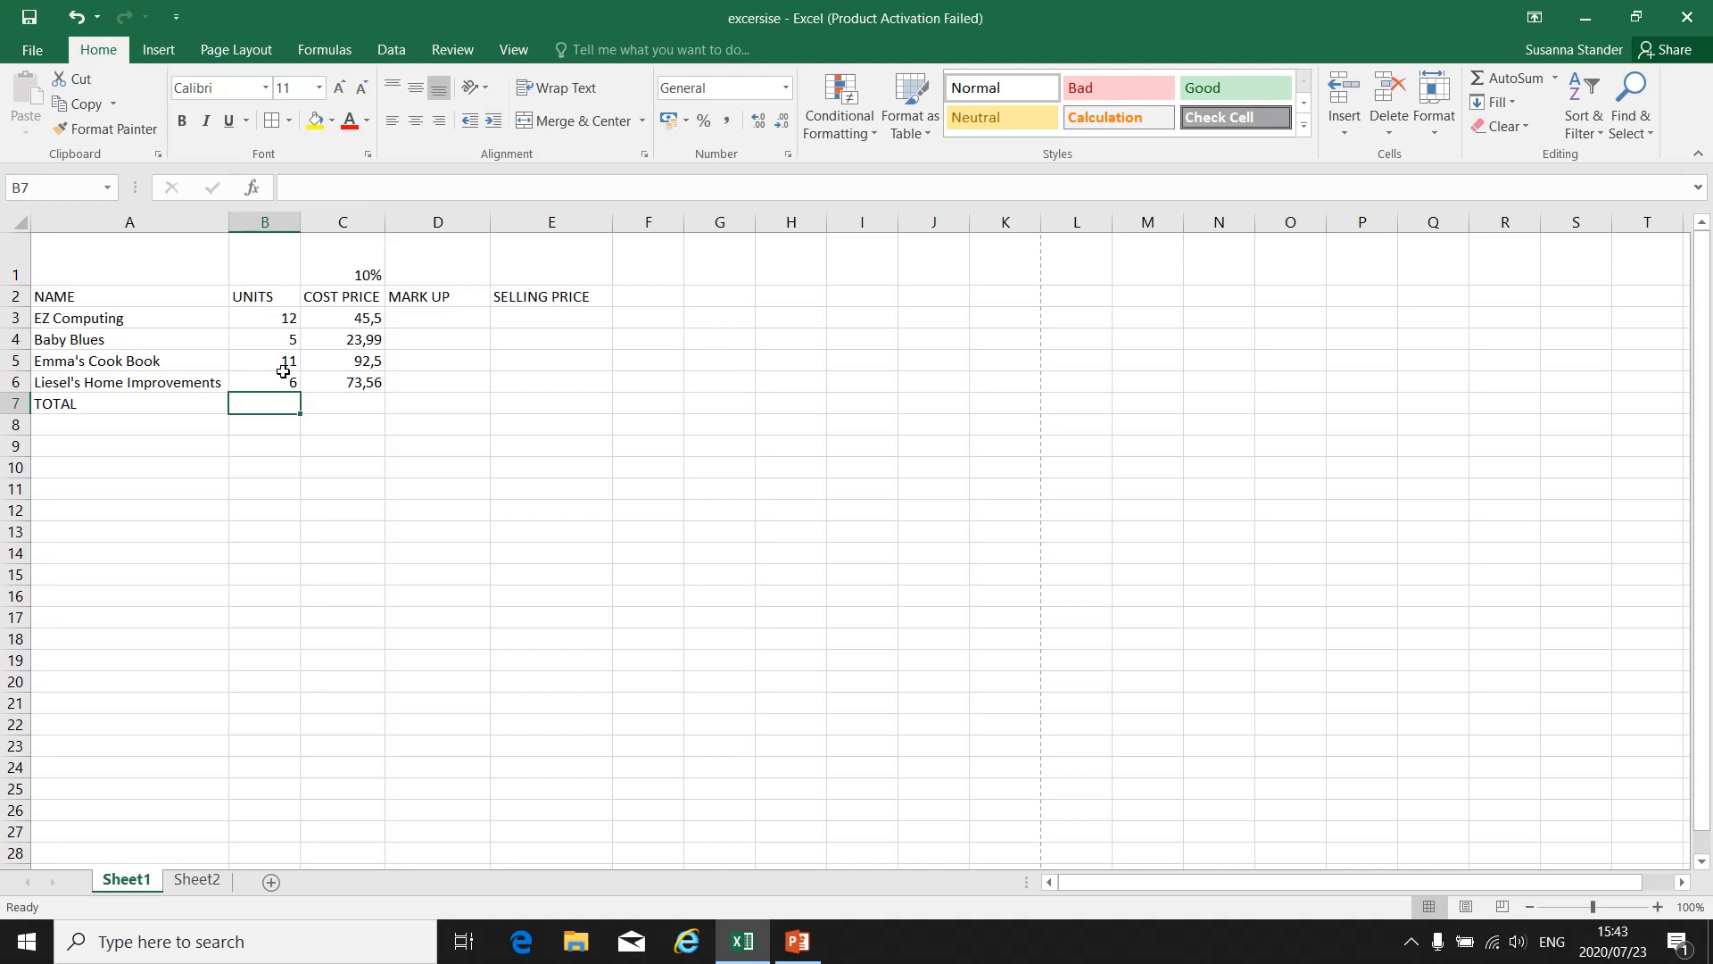
Enter the formula =(B3+B4+B5+B6) in cell B7 to total the UNITS column.
{"action": "type", "text": "="}
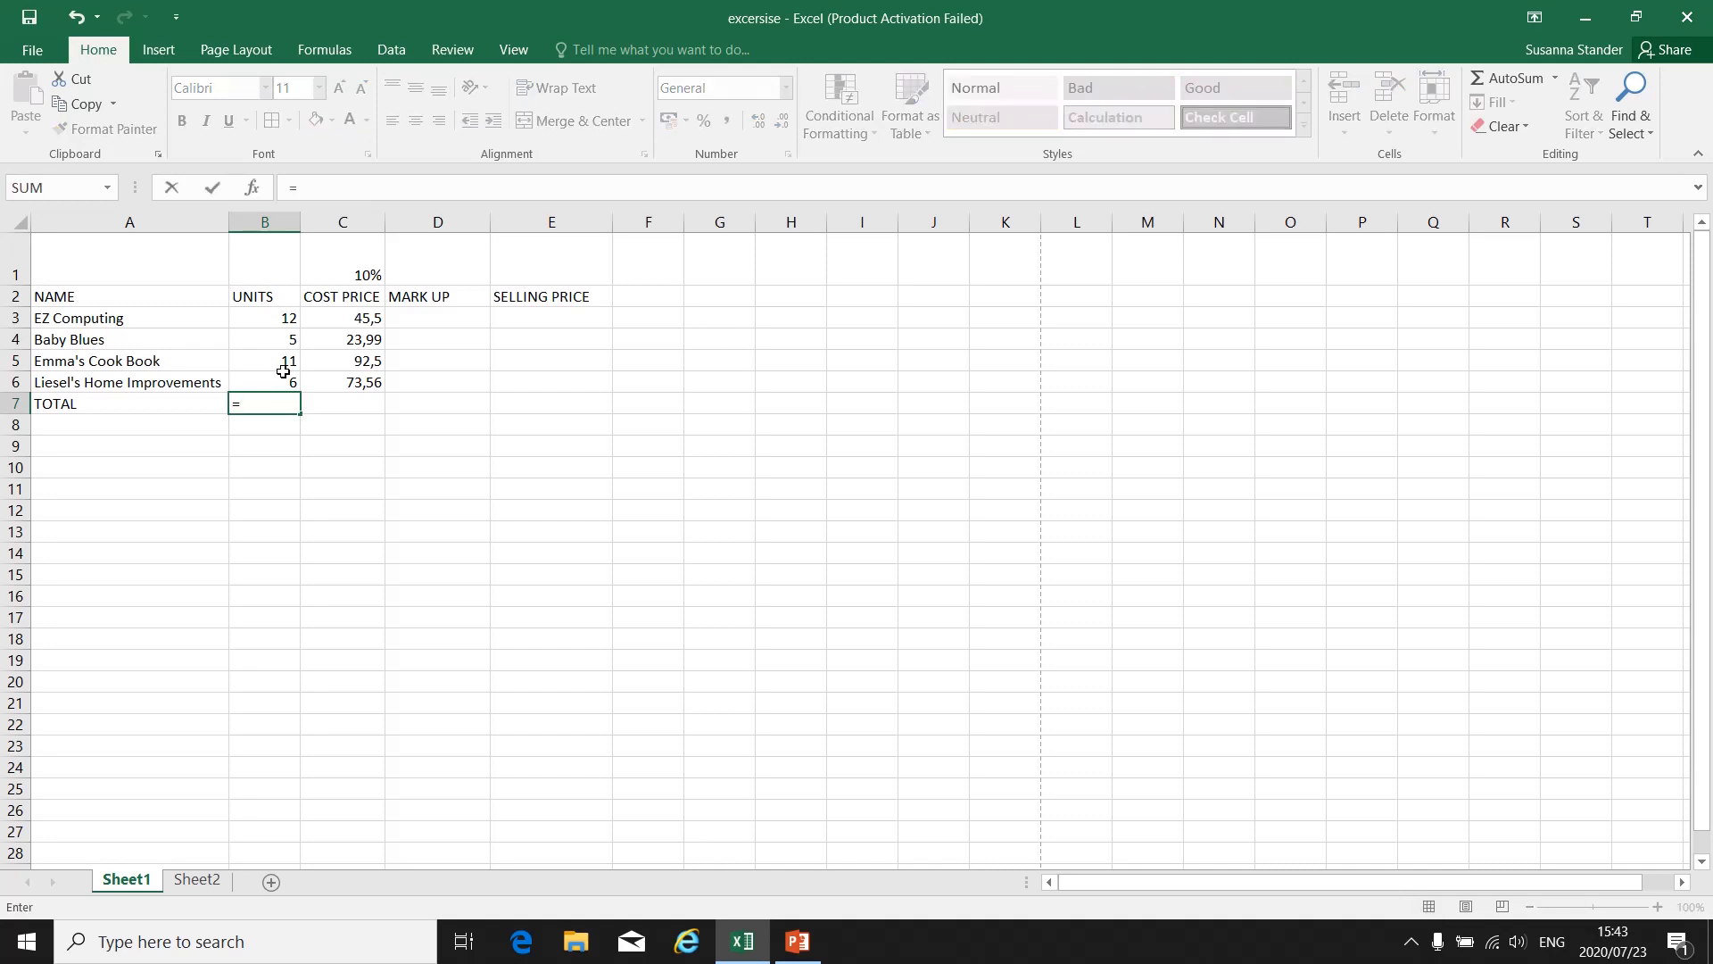
{"action": "type", "text": "("}
{"action": "left_click", "coordinate": [284, 317]}
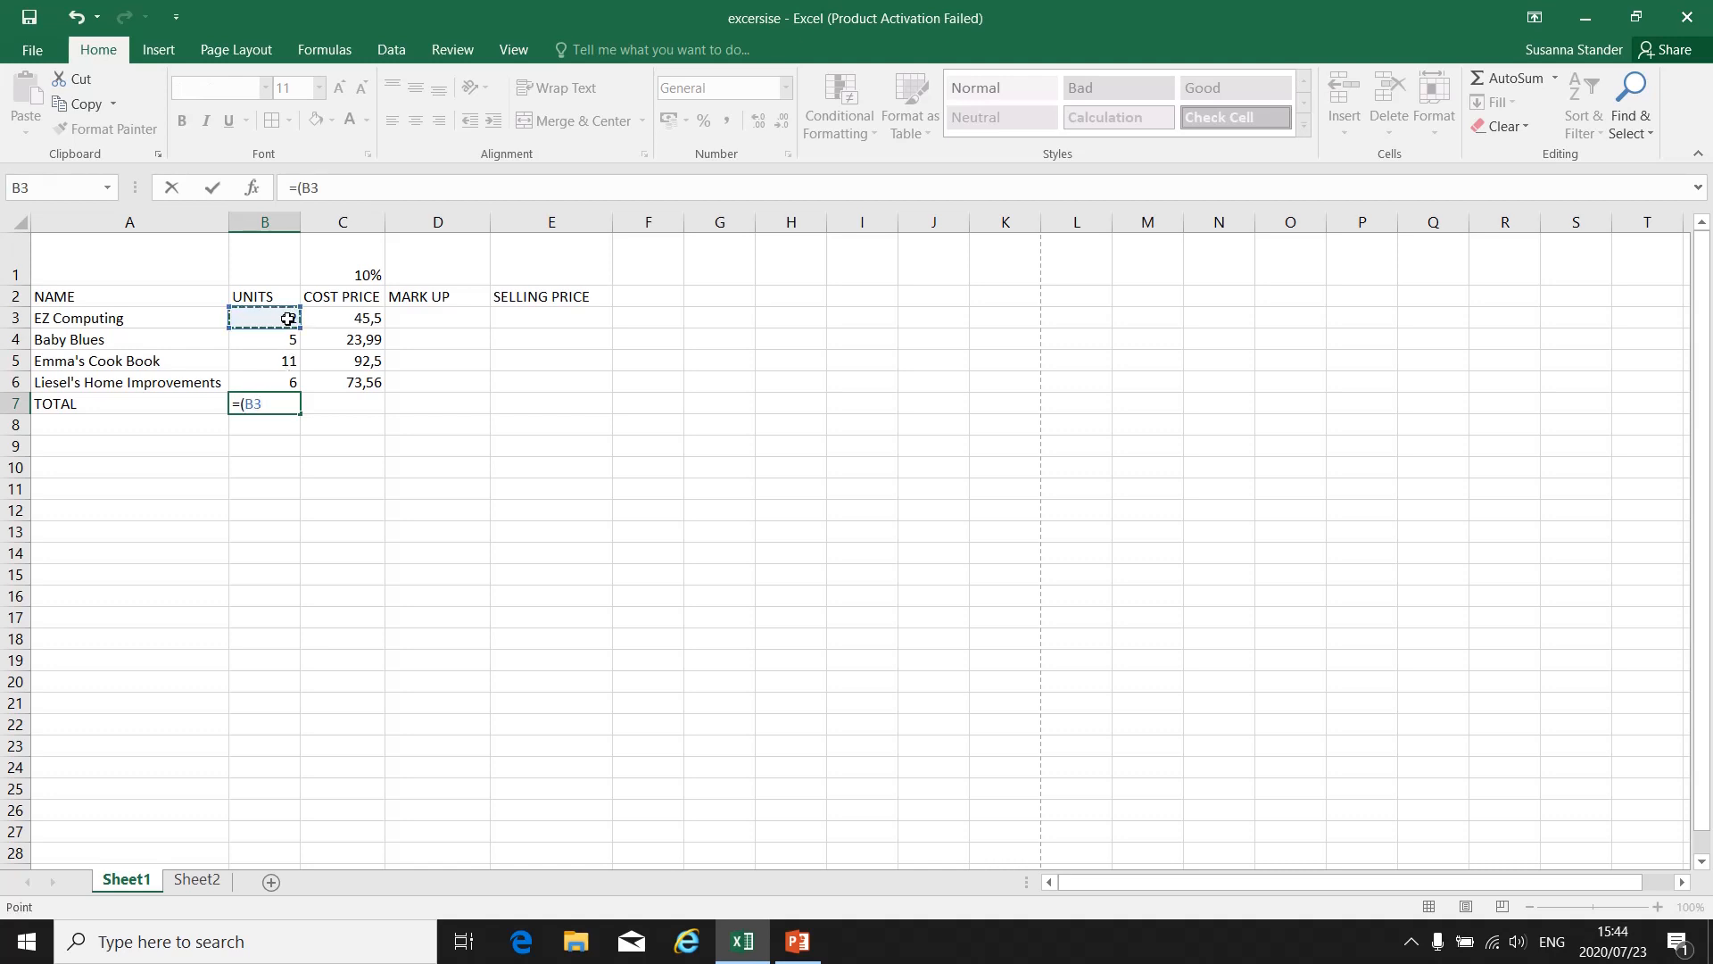
{"action": "type", "text": "+"}
{"action": "left_click", "coordinate": [293, 341]}
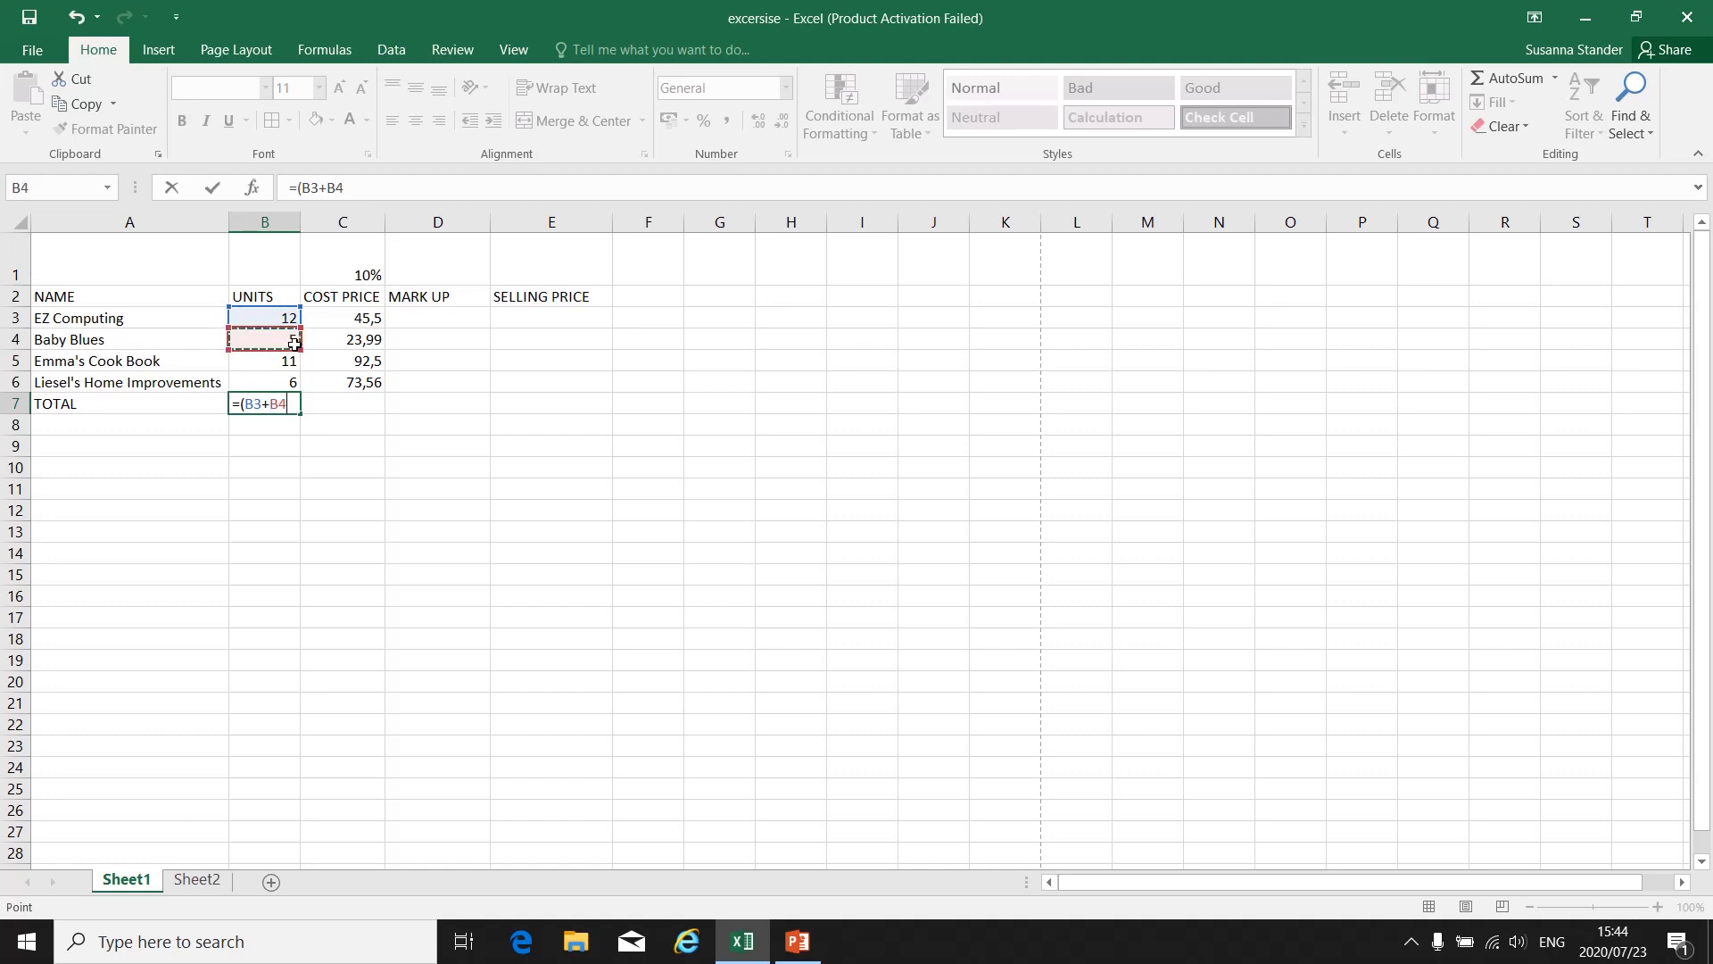
{"action": "type", "text": "+"}
{"action": "left_click", "coordinate": [293, 361]}
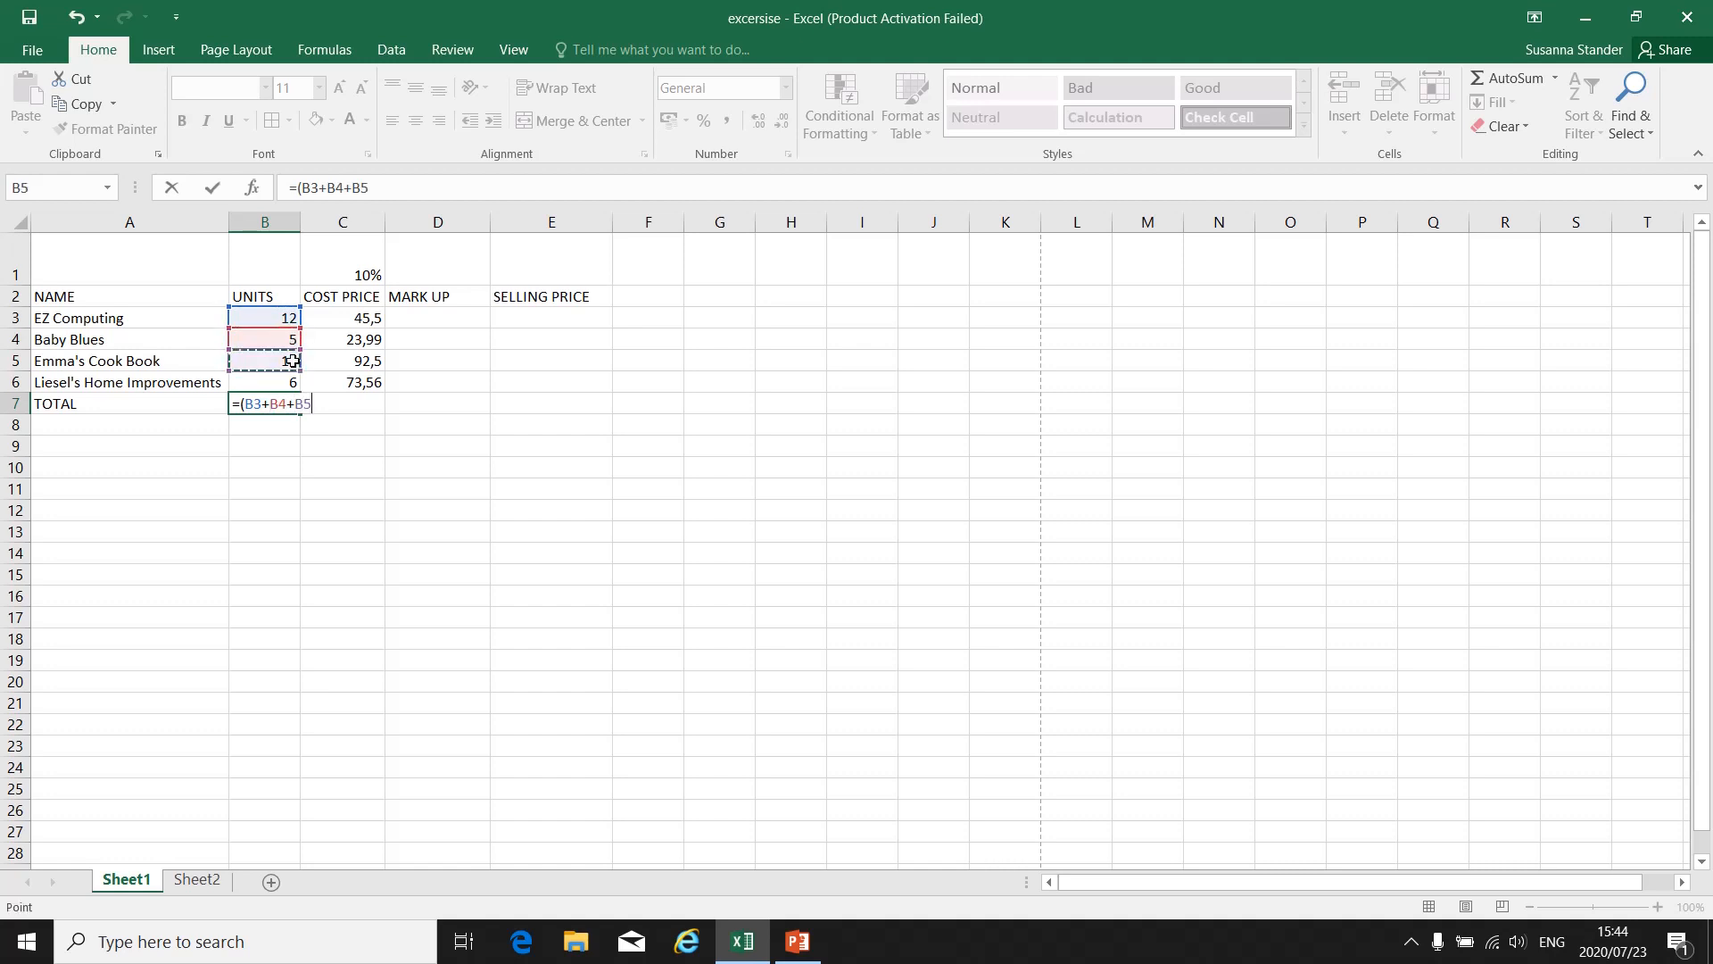
{"action": "type", "text": "+"}
{"action": "left_click", "coordinate": [293, 383]}
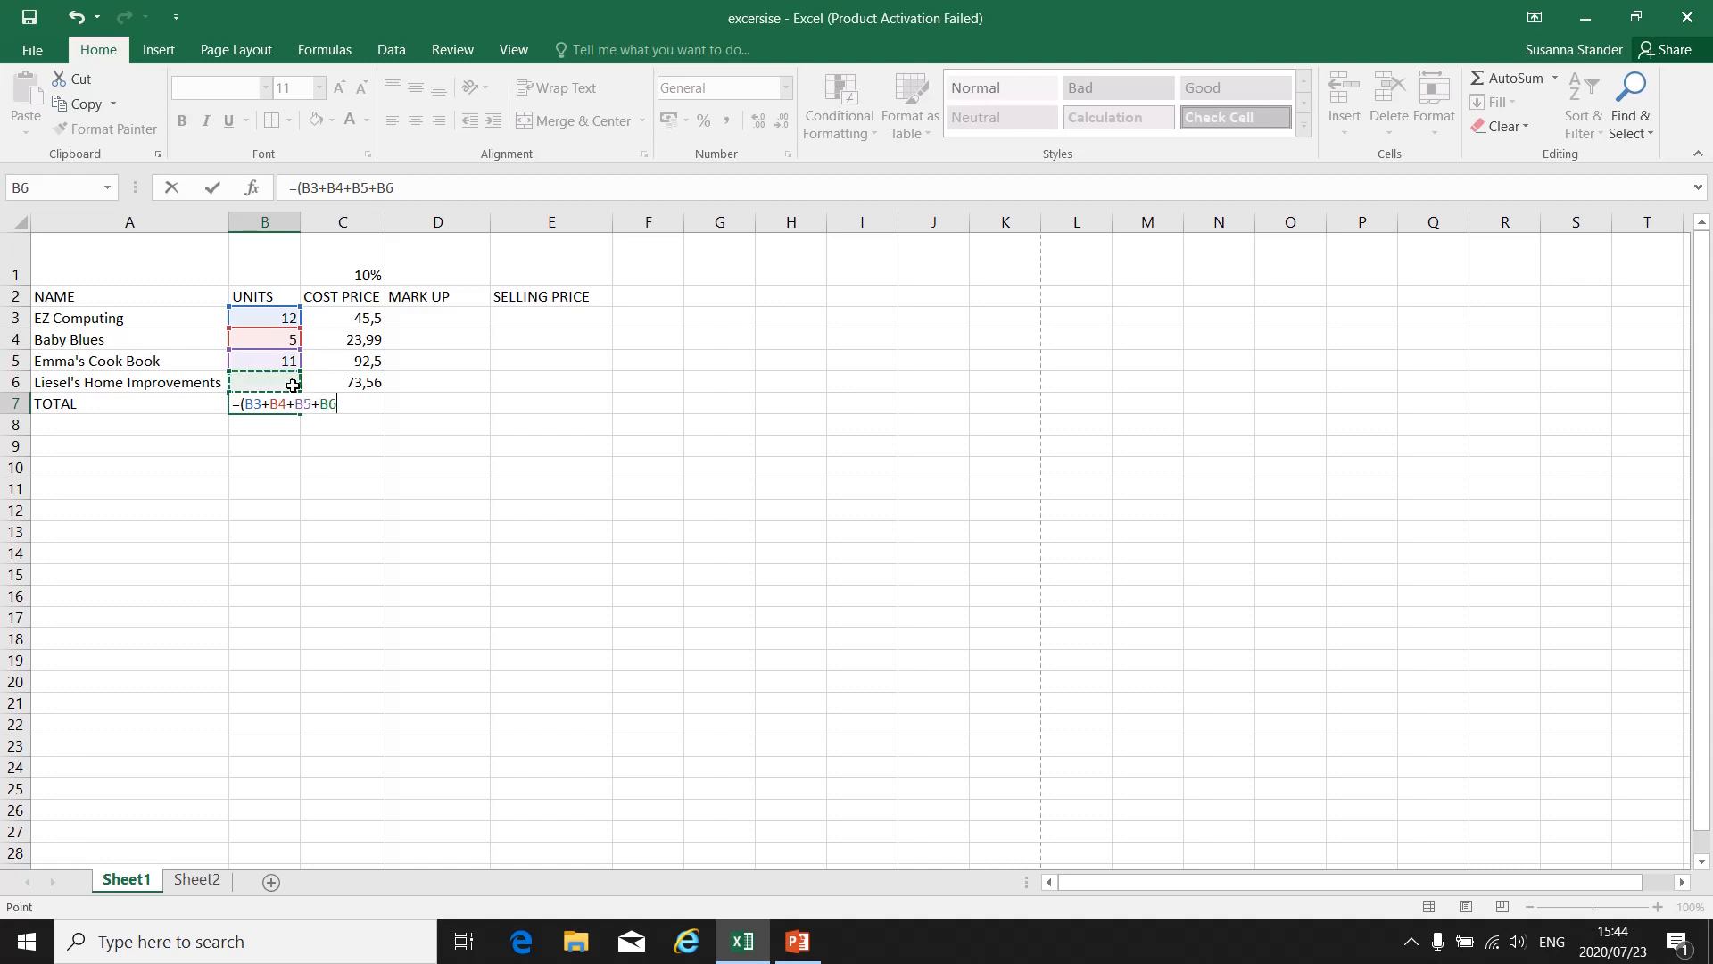
{"action": "key", "text": "Return"}
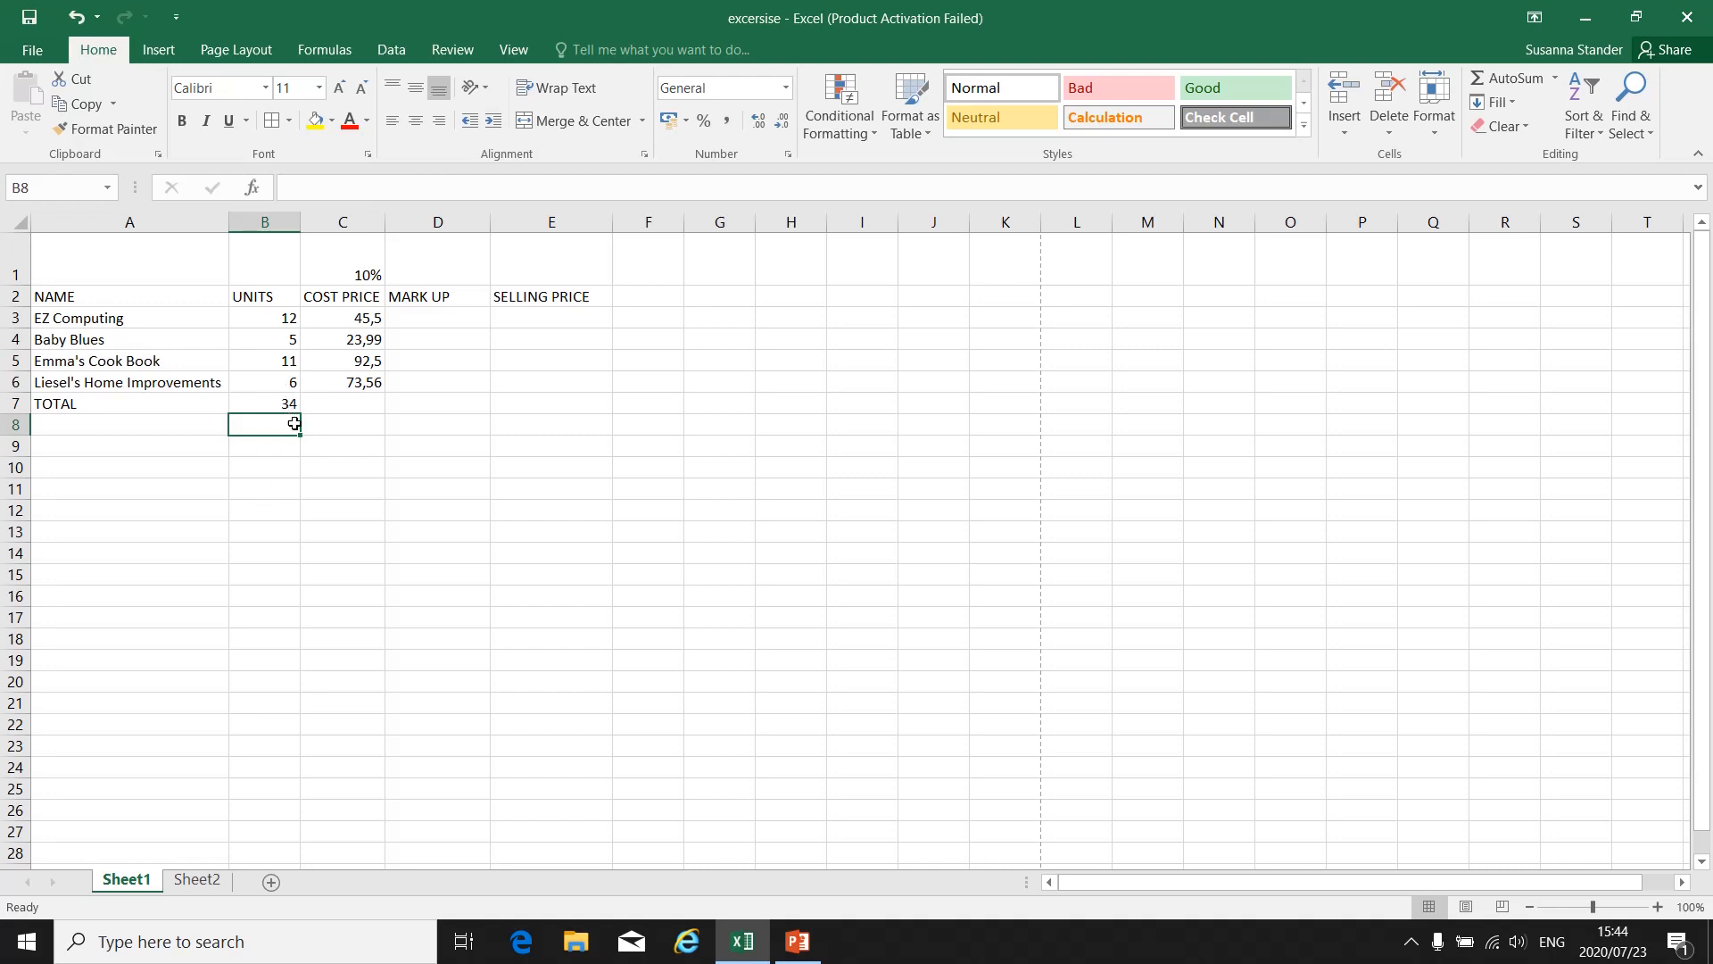
{"action": "left_click", "coordinate": [274, 404]}
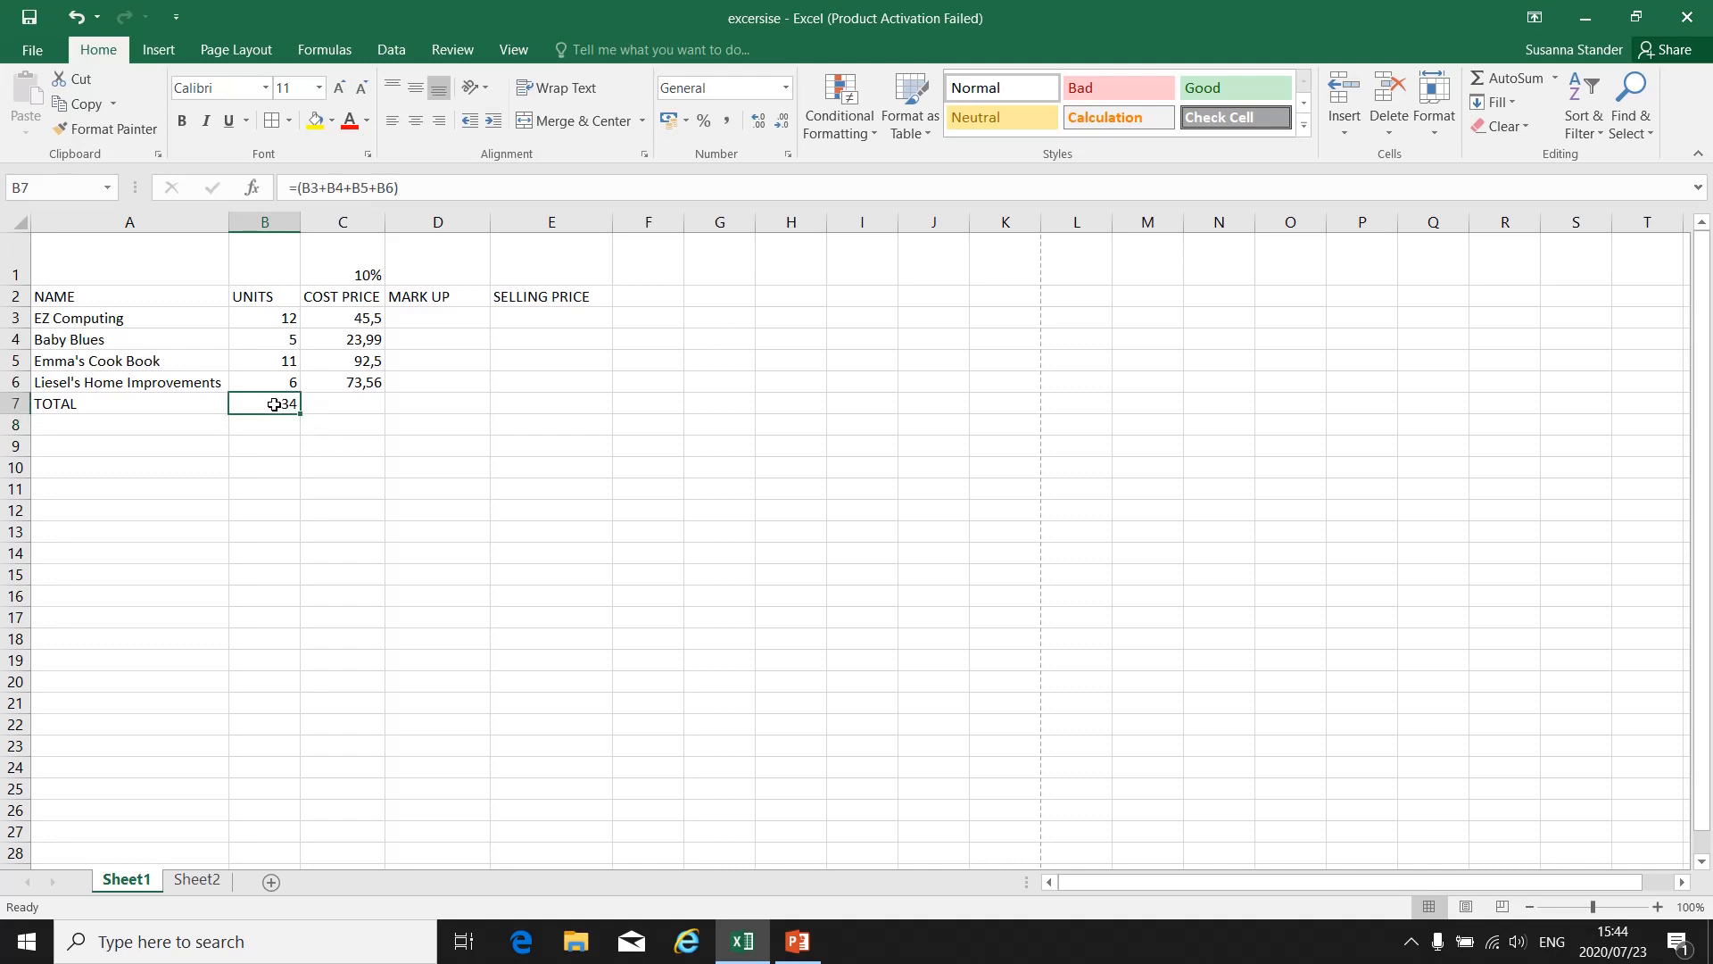
{"action": "double_click", "coordinate": [274, 404]}
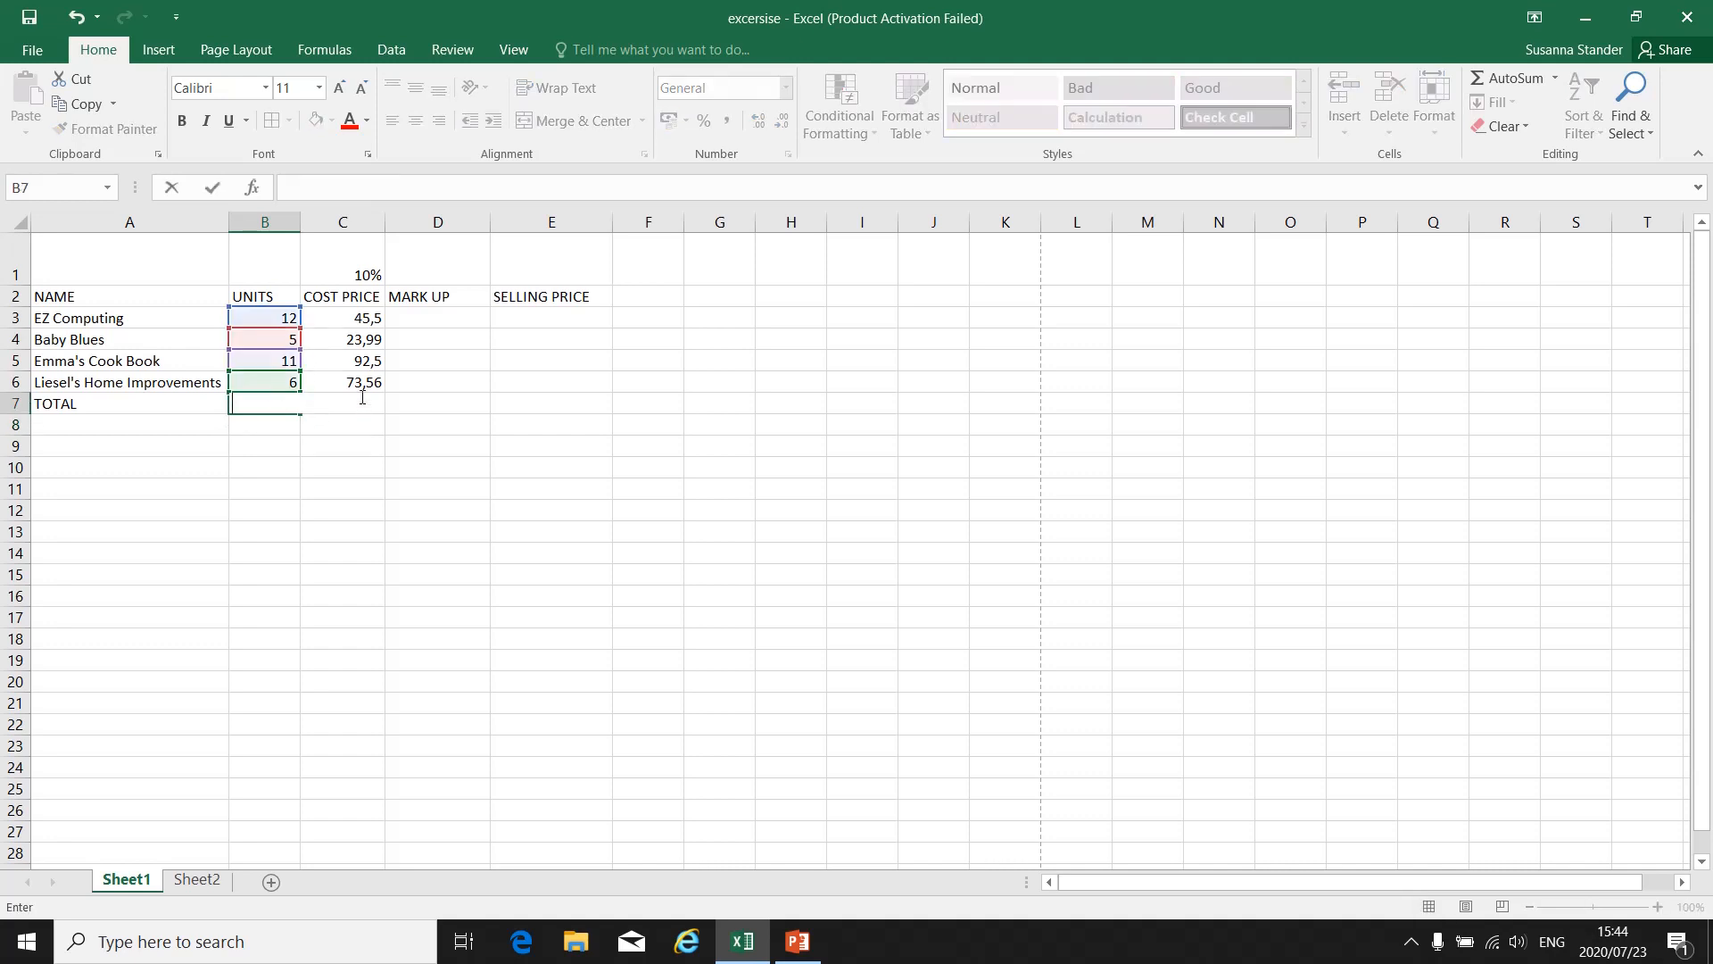
{"action": "key", "text": "Escape"}
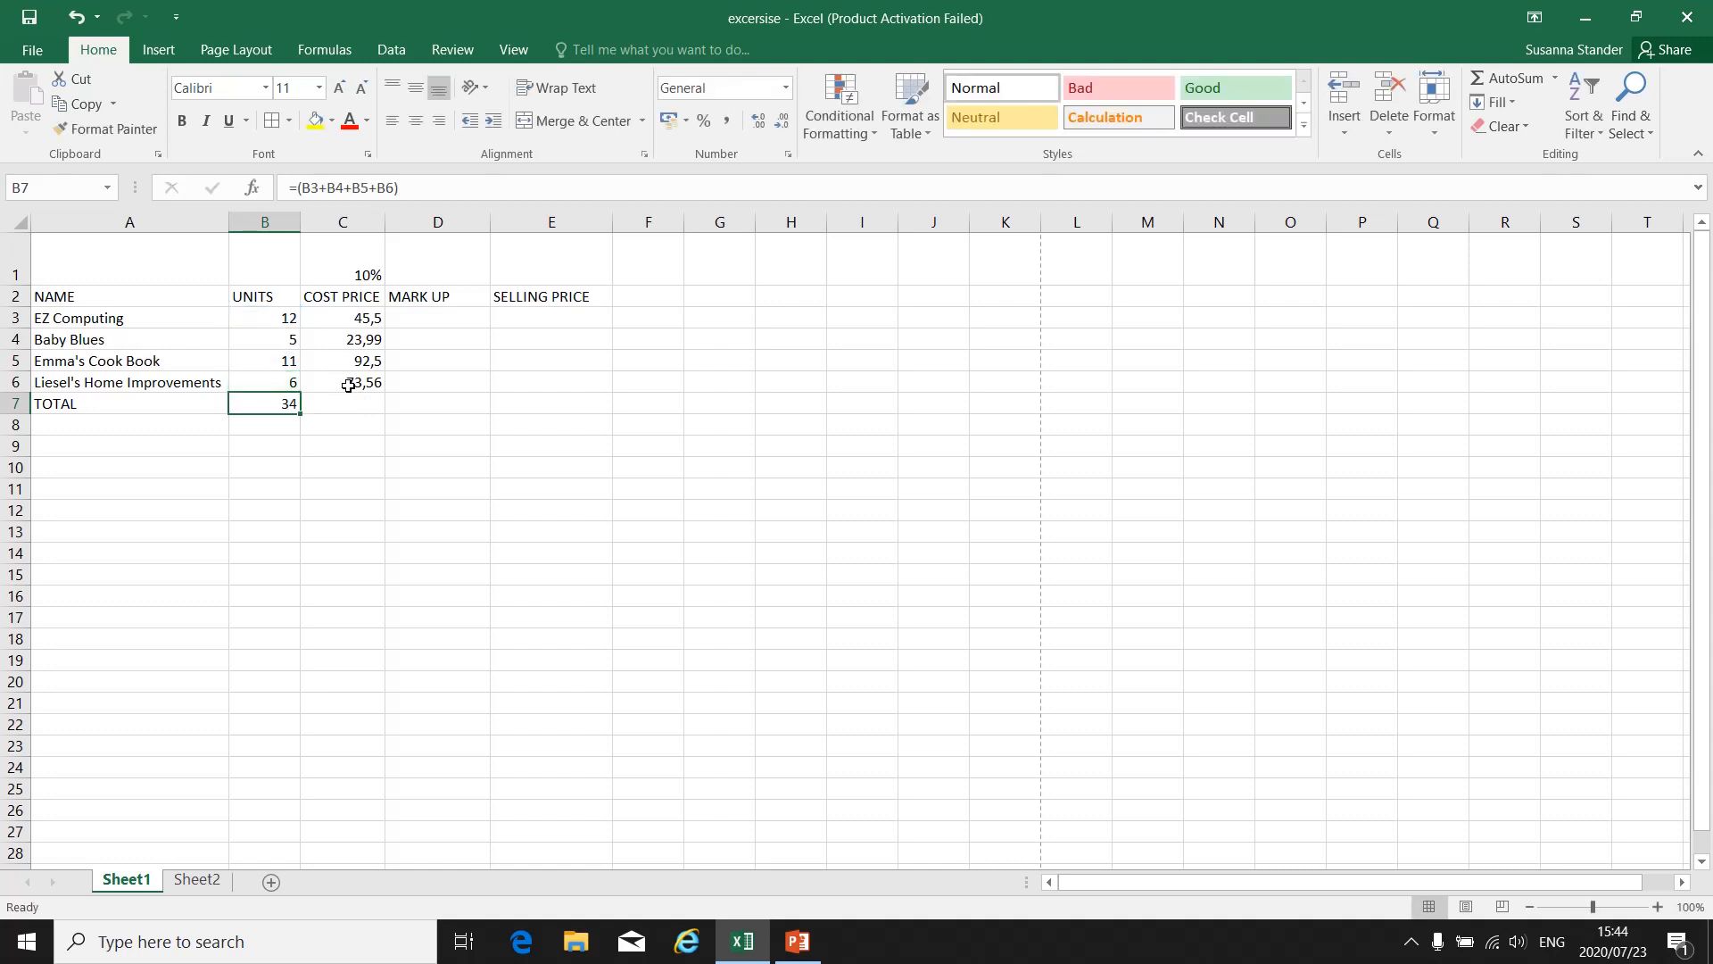
Enter the subtraction formula =(C3-C4) in cell C7, in the TOTAL row of the COST PRICE column.
{"action": "left_click", "coordinate": [375, 405]}
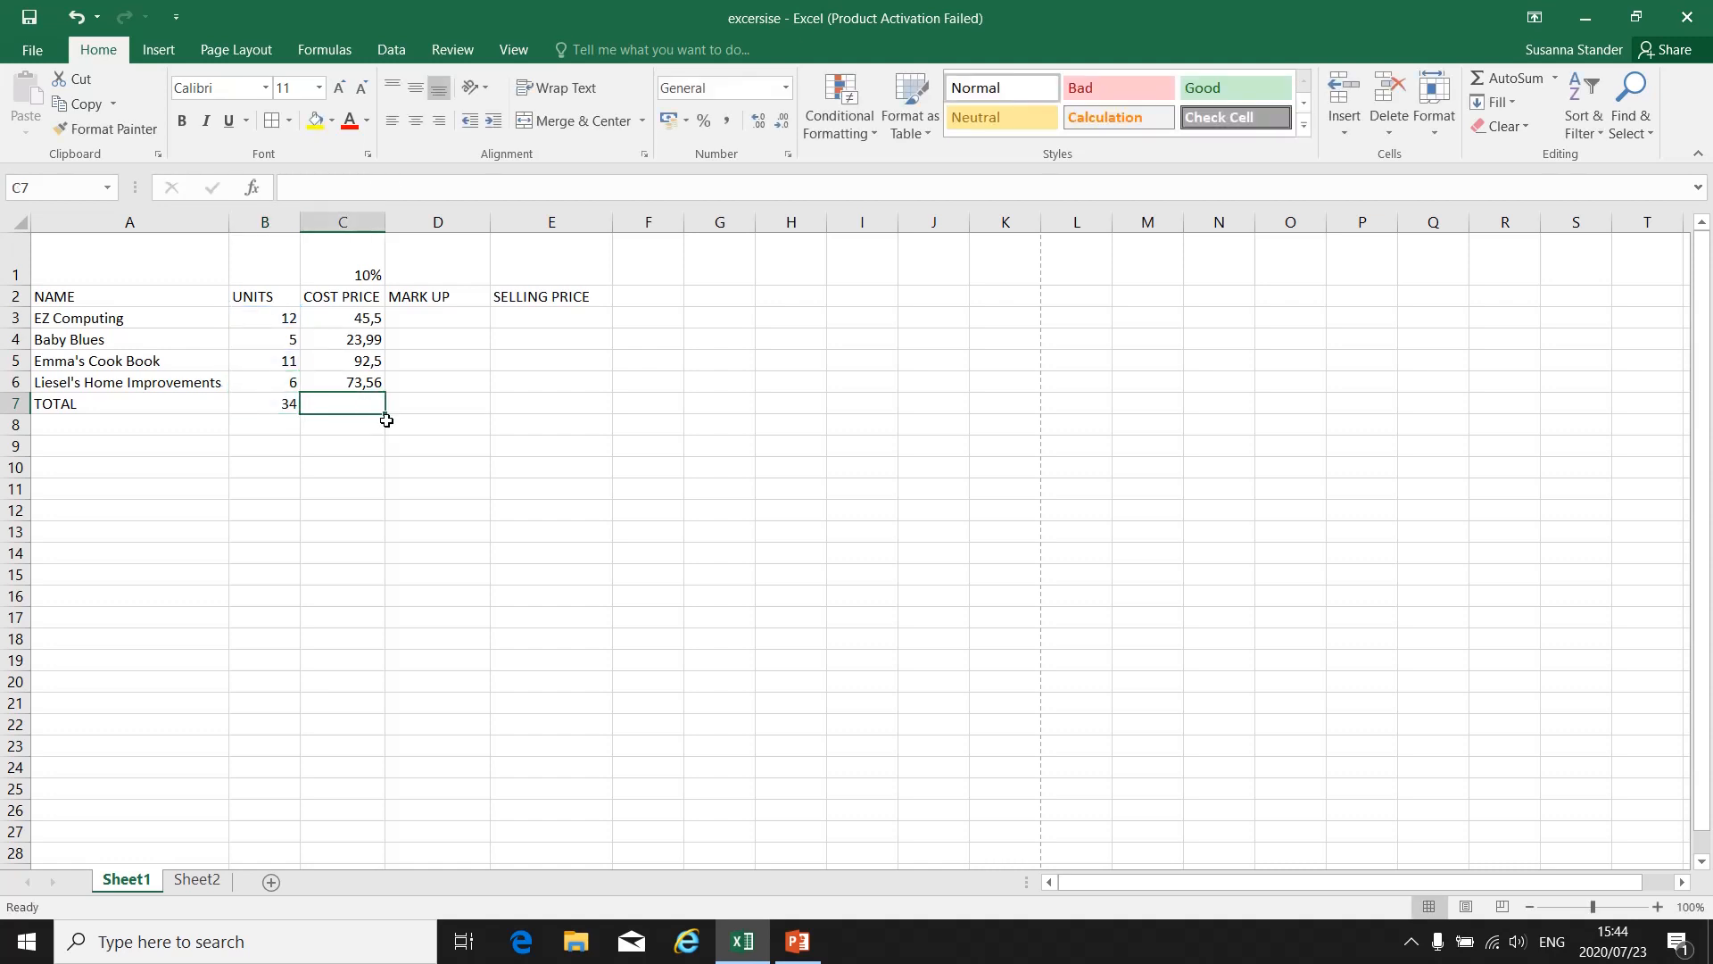
{"action": "type", "text": "="}
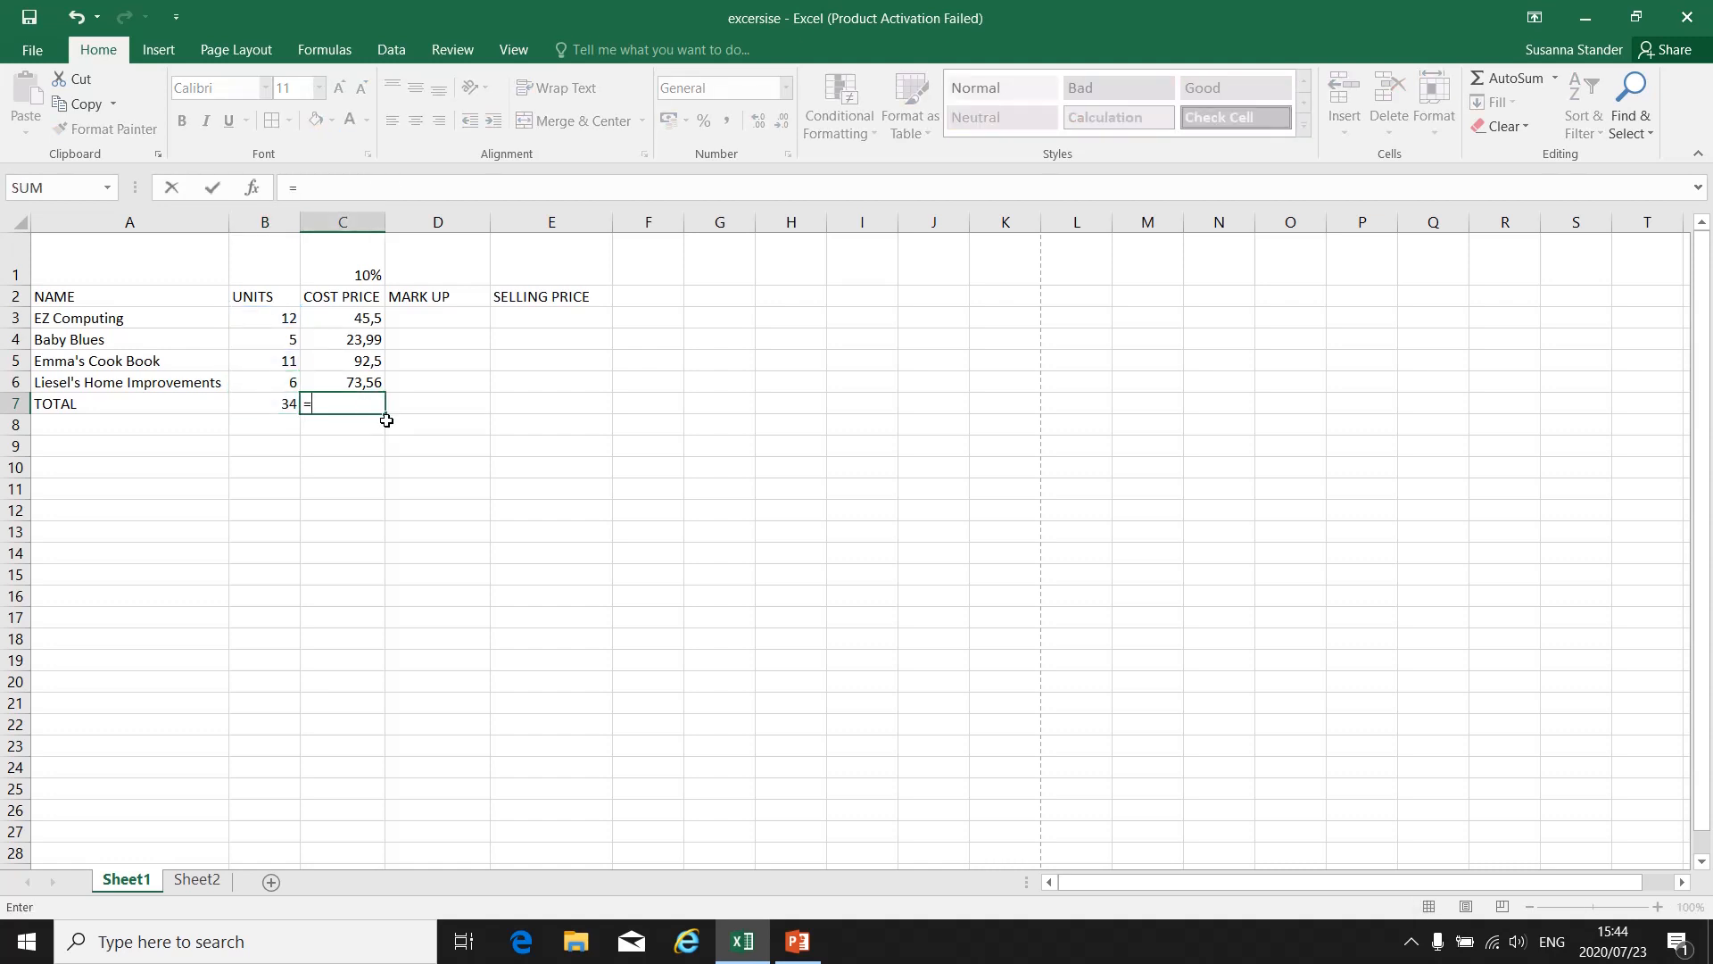
{"action": "type", "text": "("}
{"action": "left_click", "coordinate": [369, 319]}
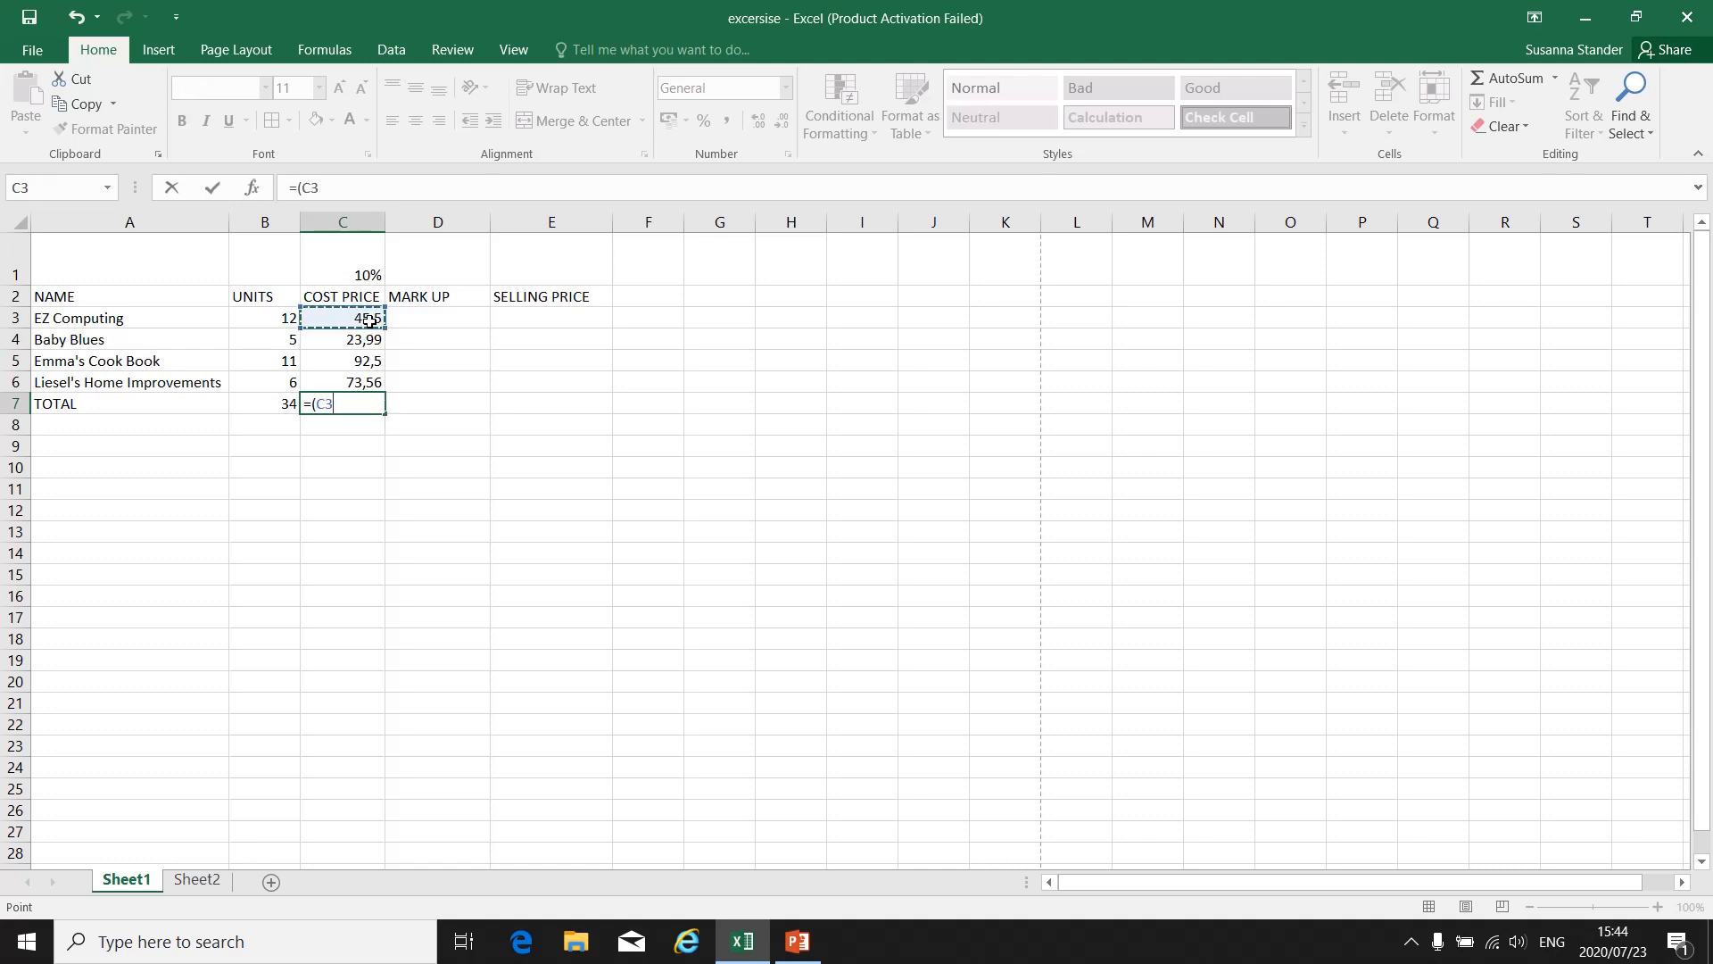
{"action": "type", "text": "-"}
{"action": "left_click", "coordinate": [370, 339]}
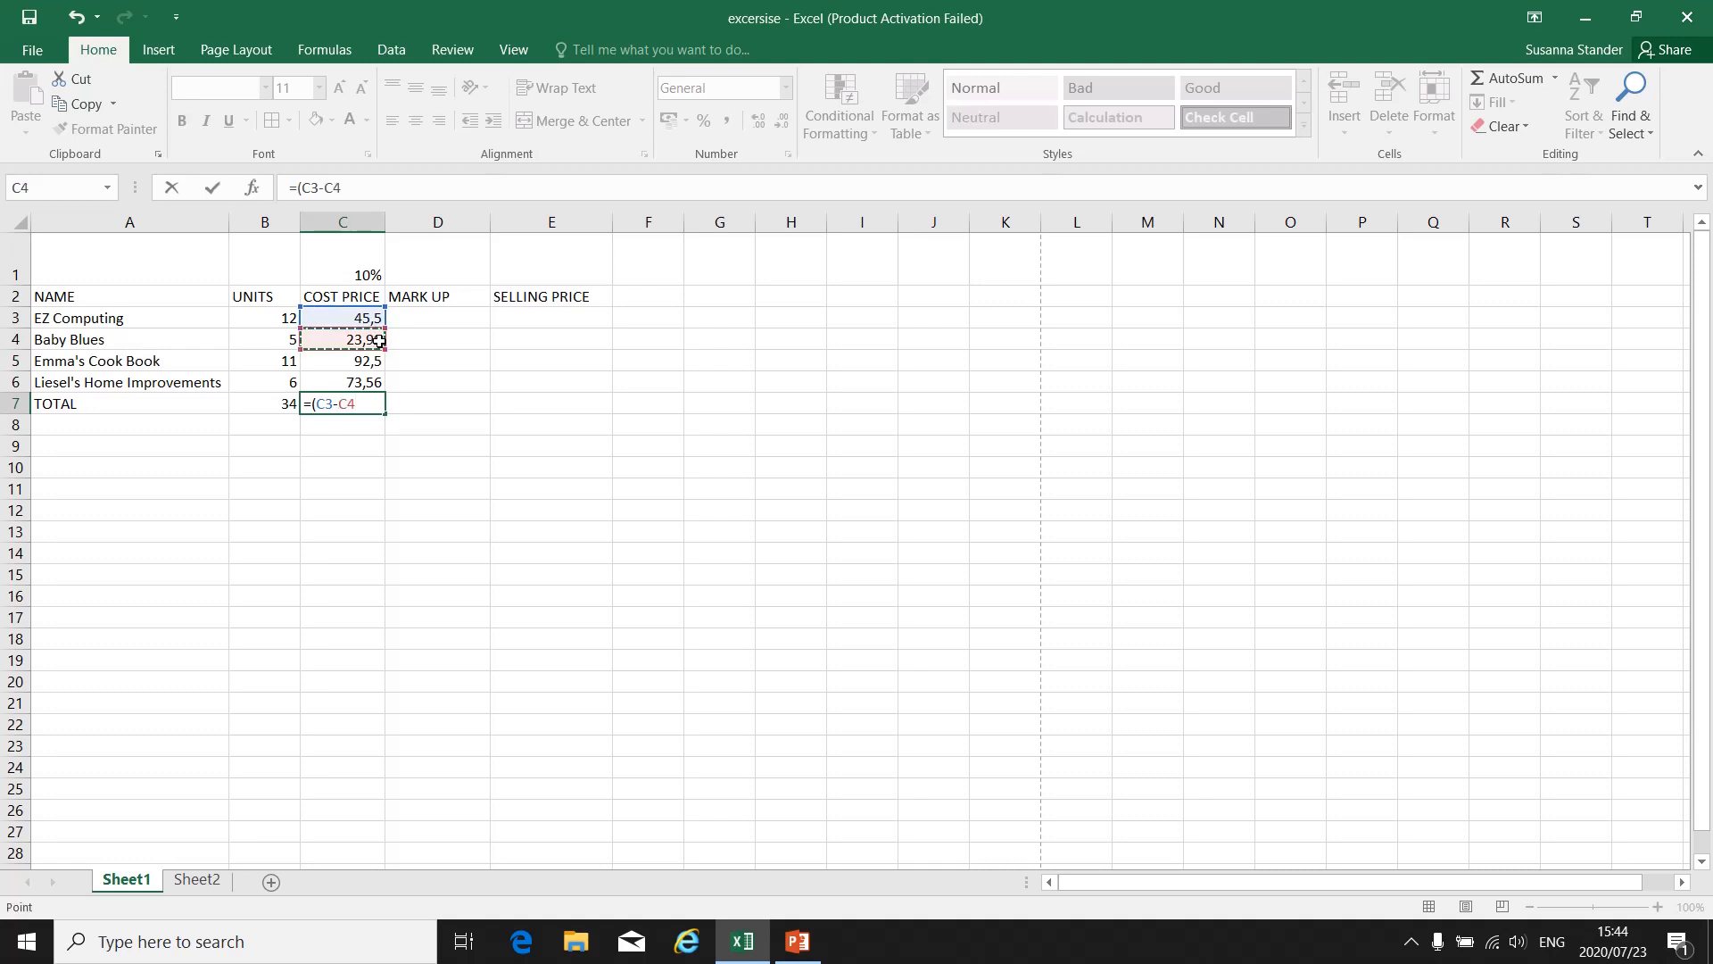
{"action": "type", "text": ")"}
{"action": "key", "text": "Return"}
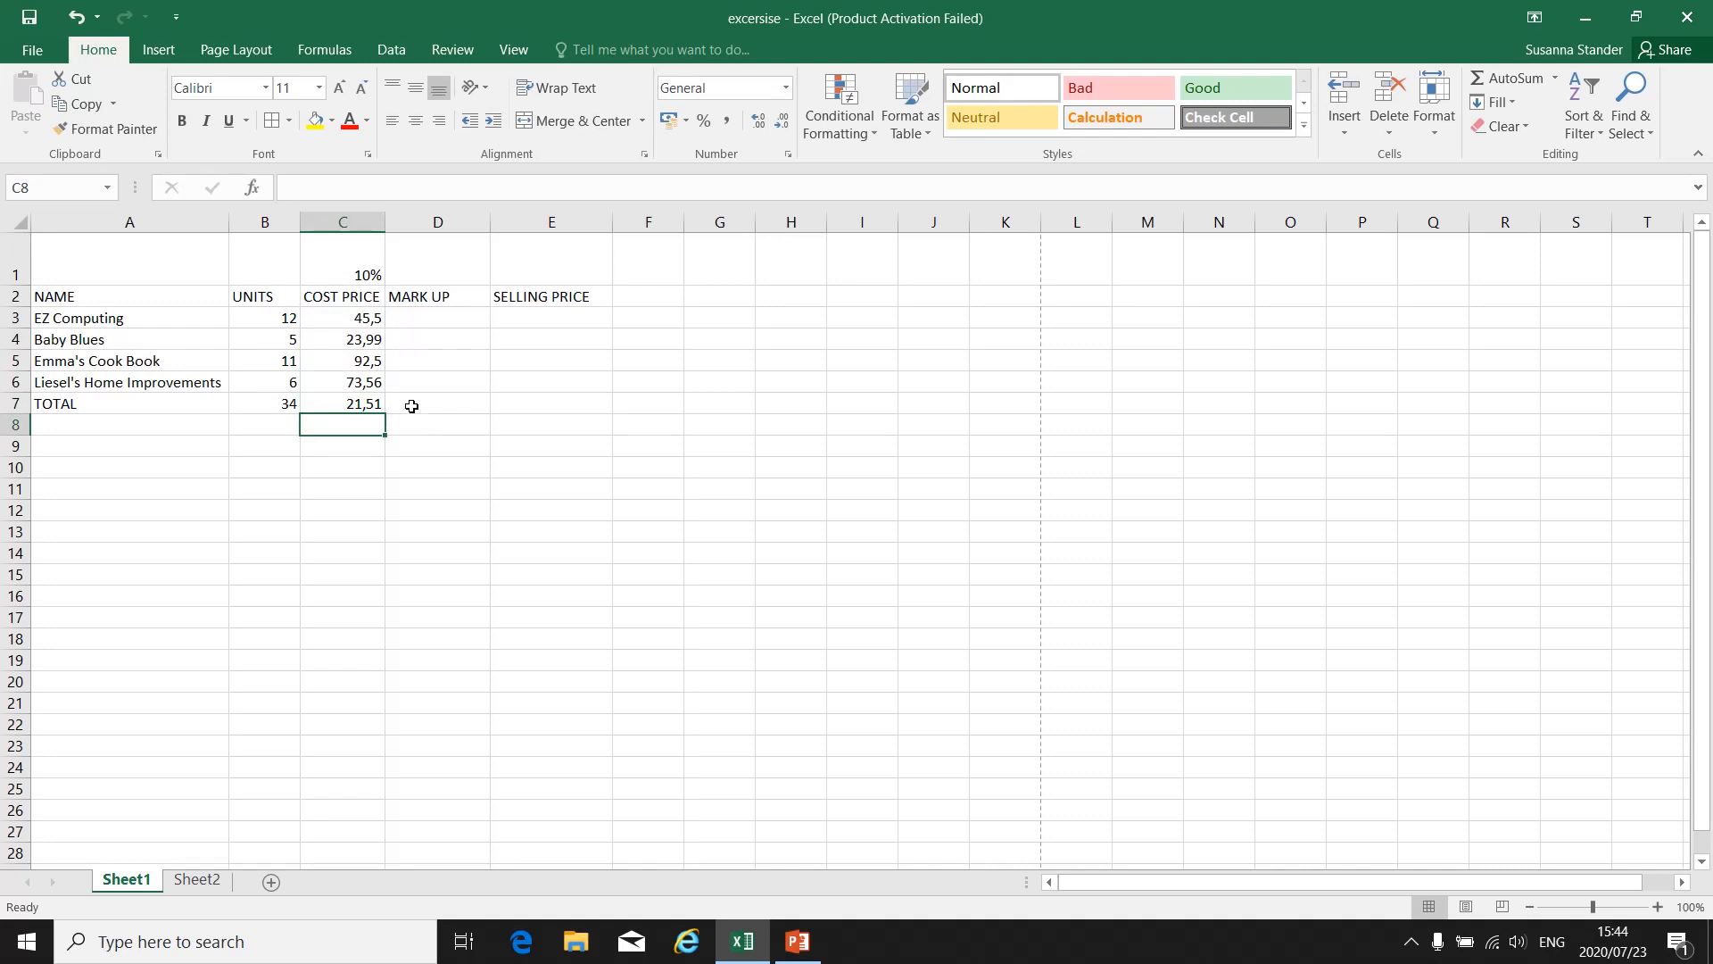
Enter the formula =(B5*B6) in cell B9 to multiply the units of Emma's Cook Book and Liesel's Home Improvements.
{"action": "left_click", "coordinate": [280, 448]}
{"action": "type", "text": "="}
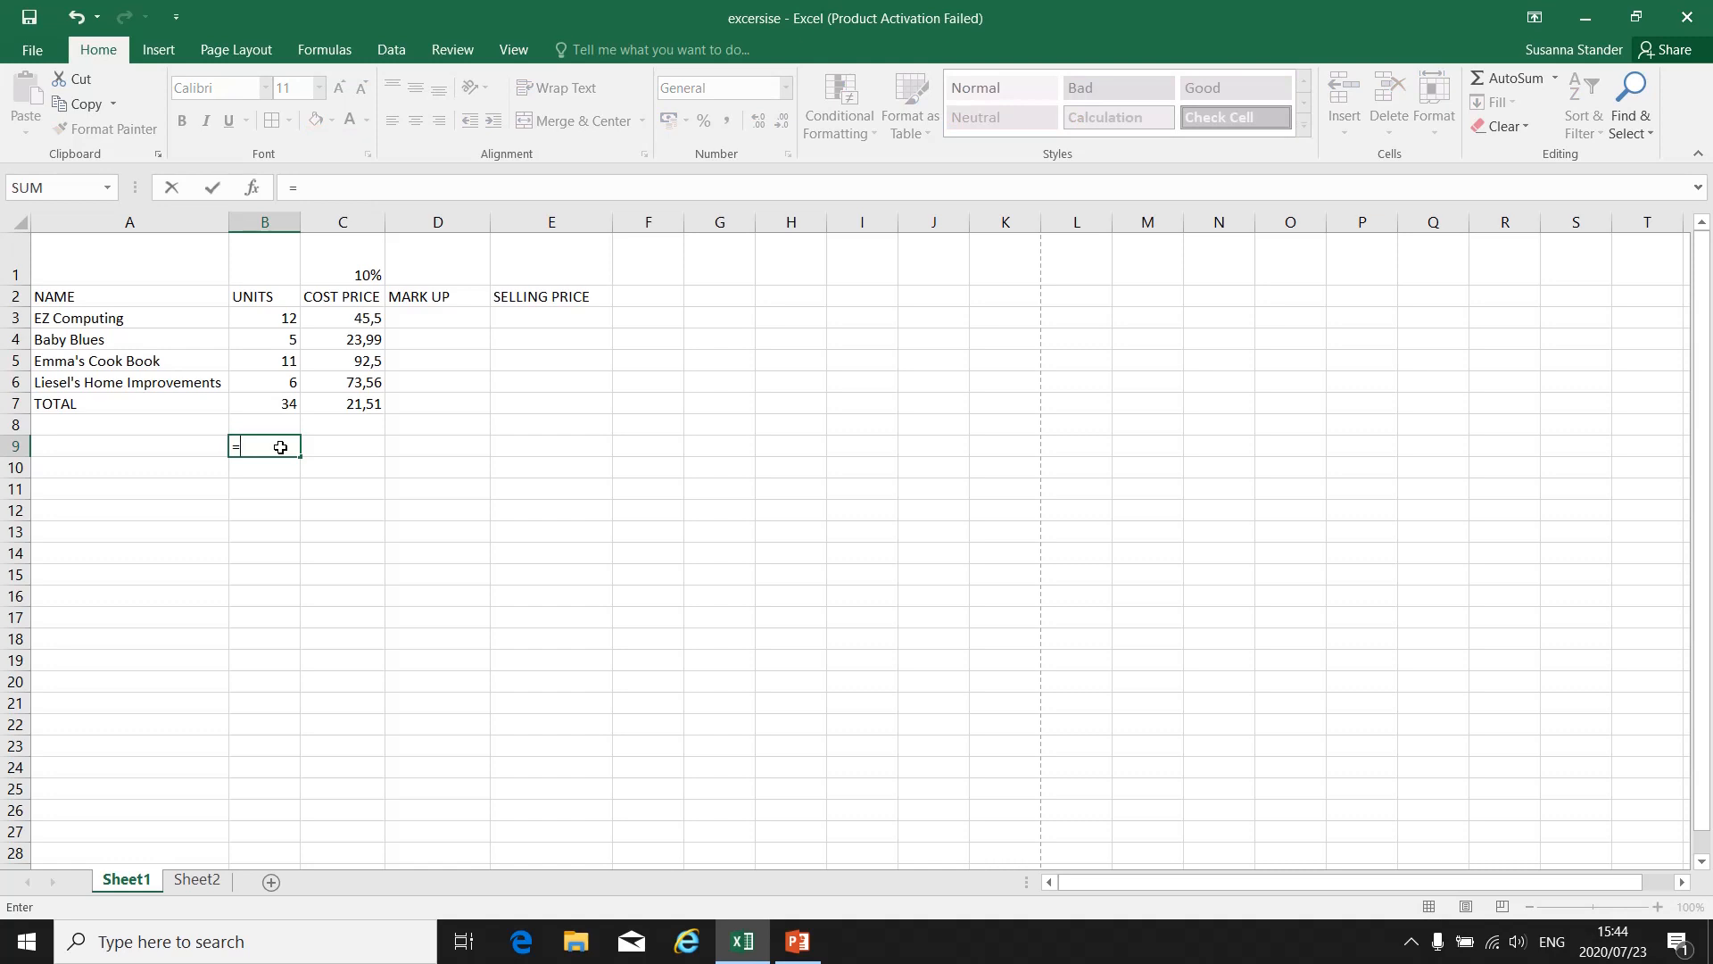
{"action": "type", "text": "("}
{"action": "left_click", "coordinate": [291, 364]}
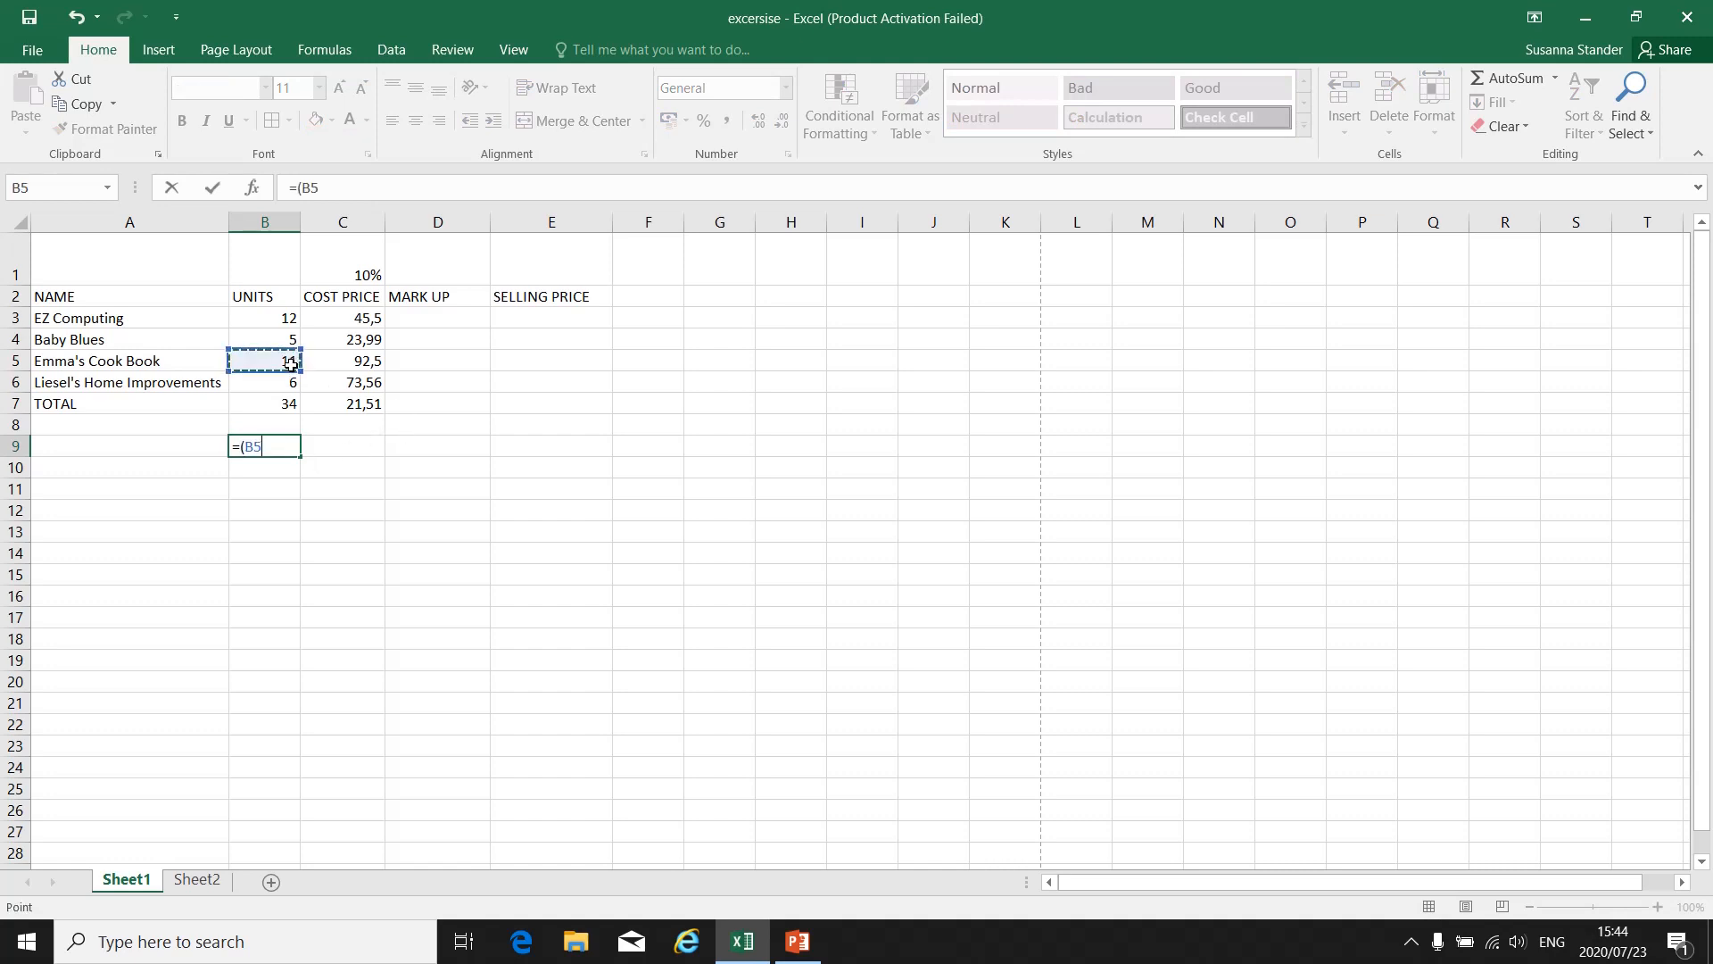
{"action": "type", "text": "*"}
{"action": "left_click", "coordinate": [281, 382]}
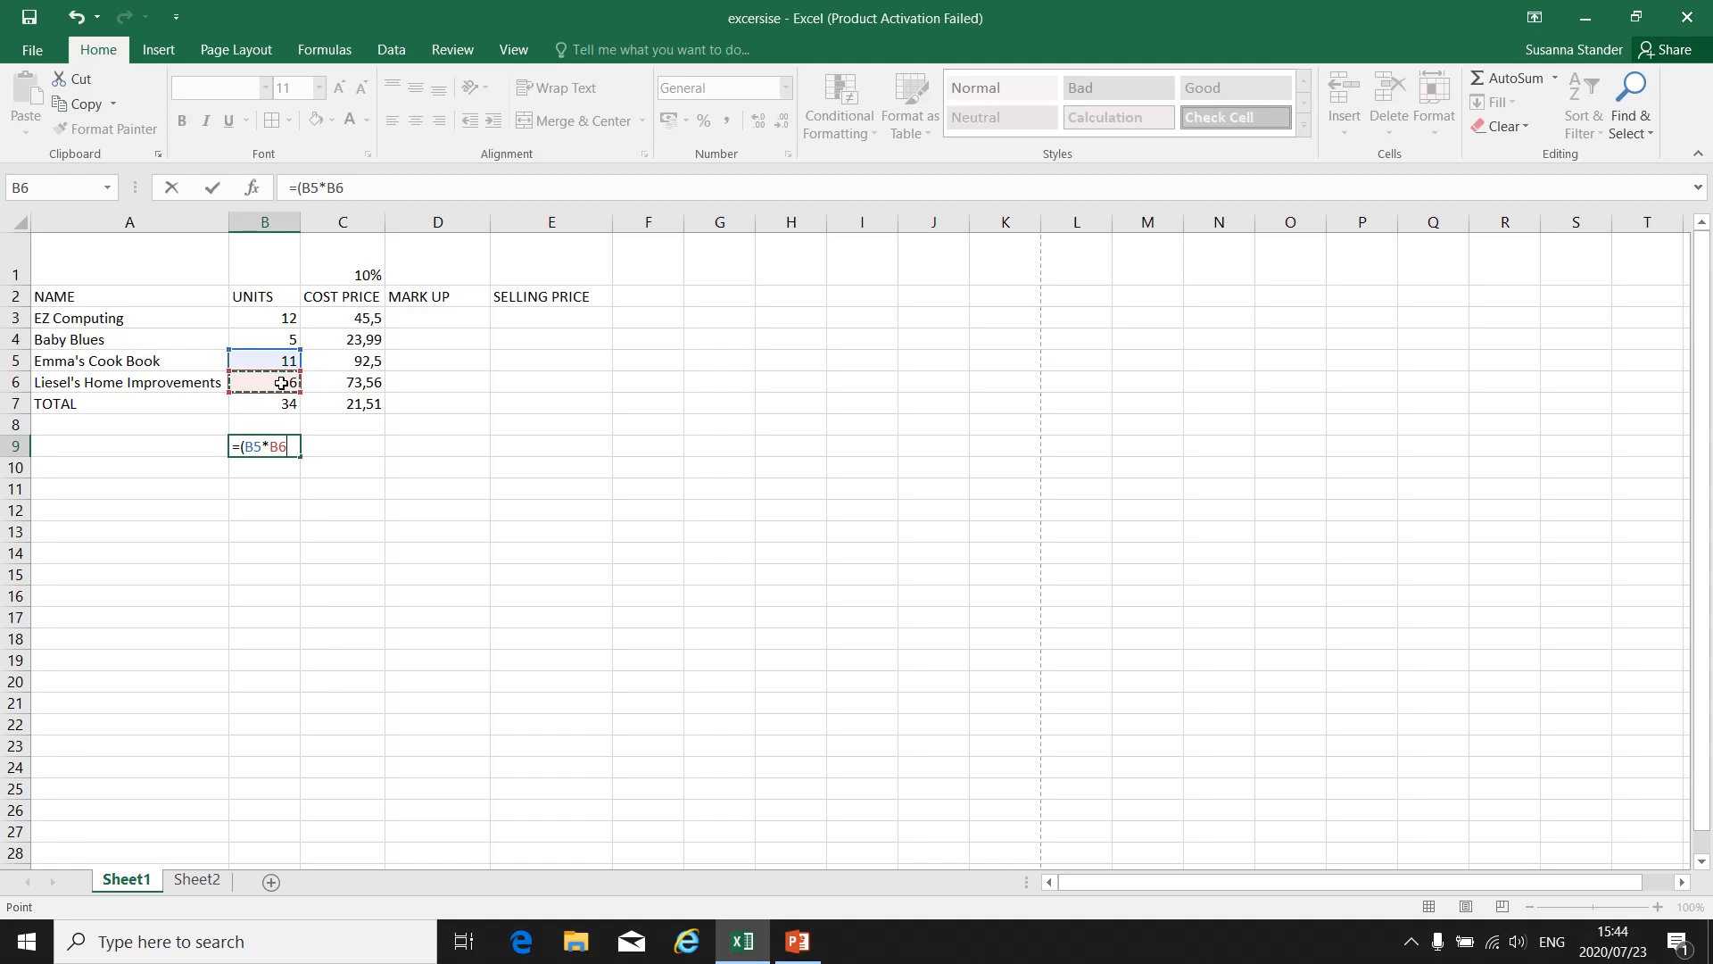
{"action": "key", "text": "Return"}
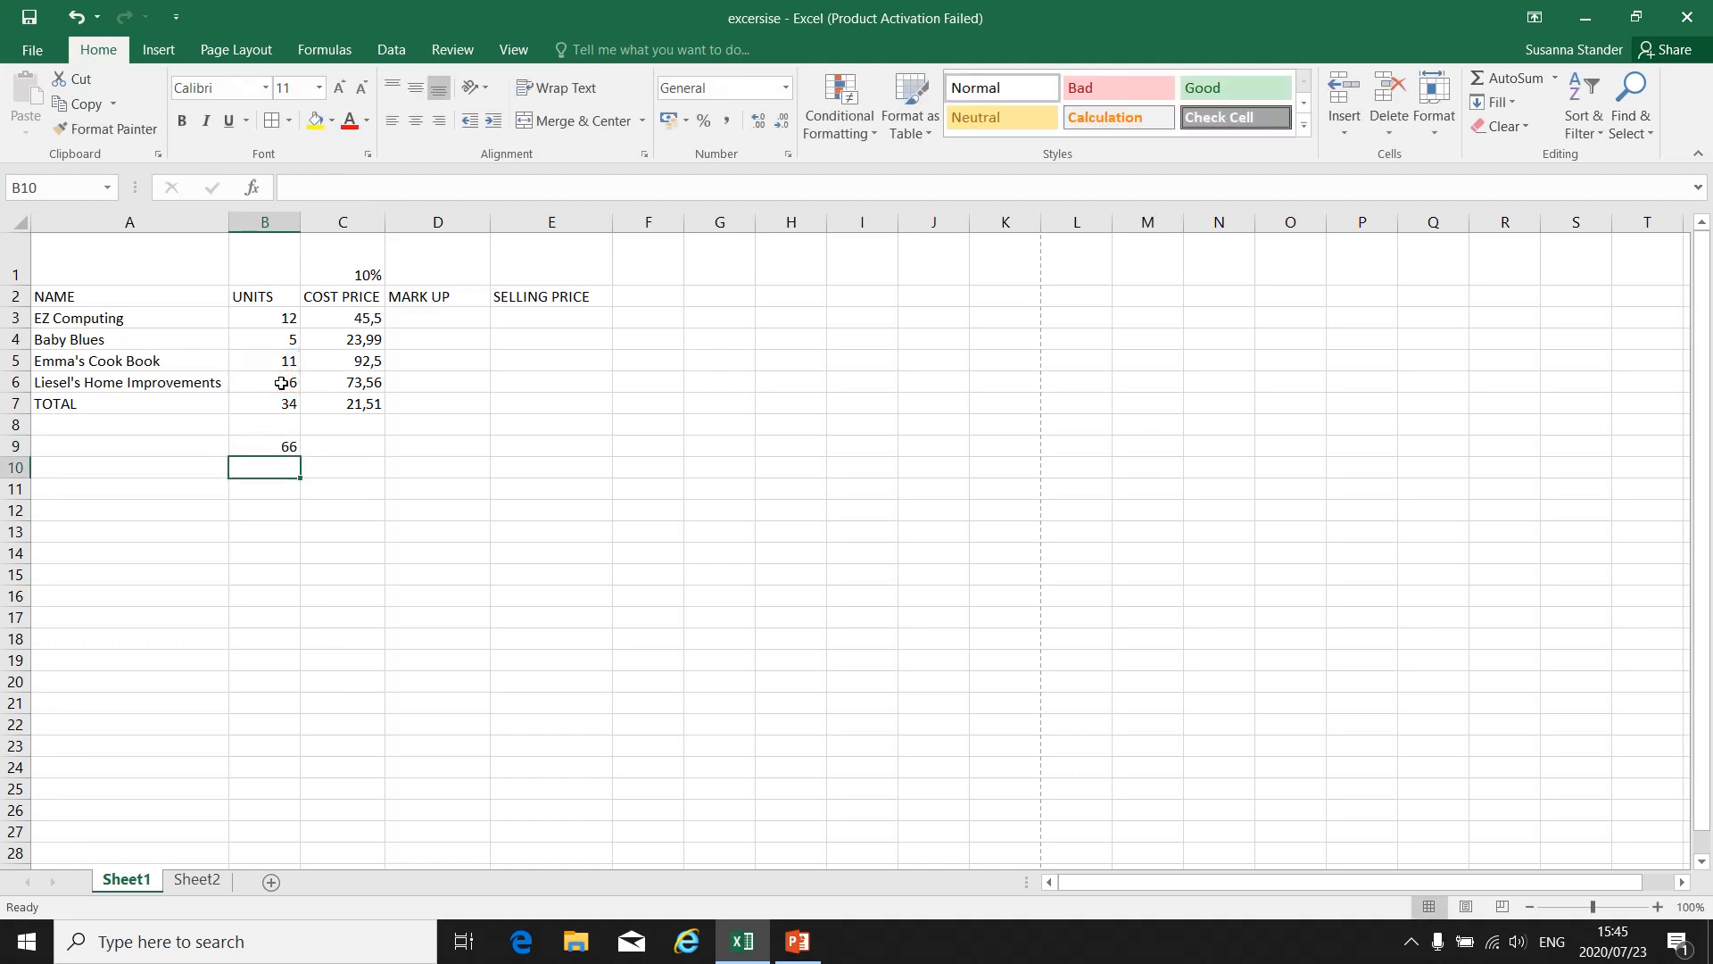
Enter the formula =(C6/B4) in cell C9 to divide the Liesel's Home Improvements cost price by the Baby Blues units.
{"action": "left_click", "coordinate": [335, 449]}
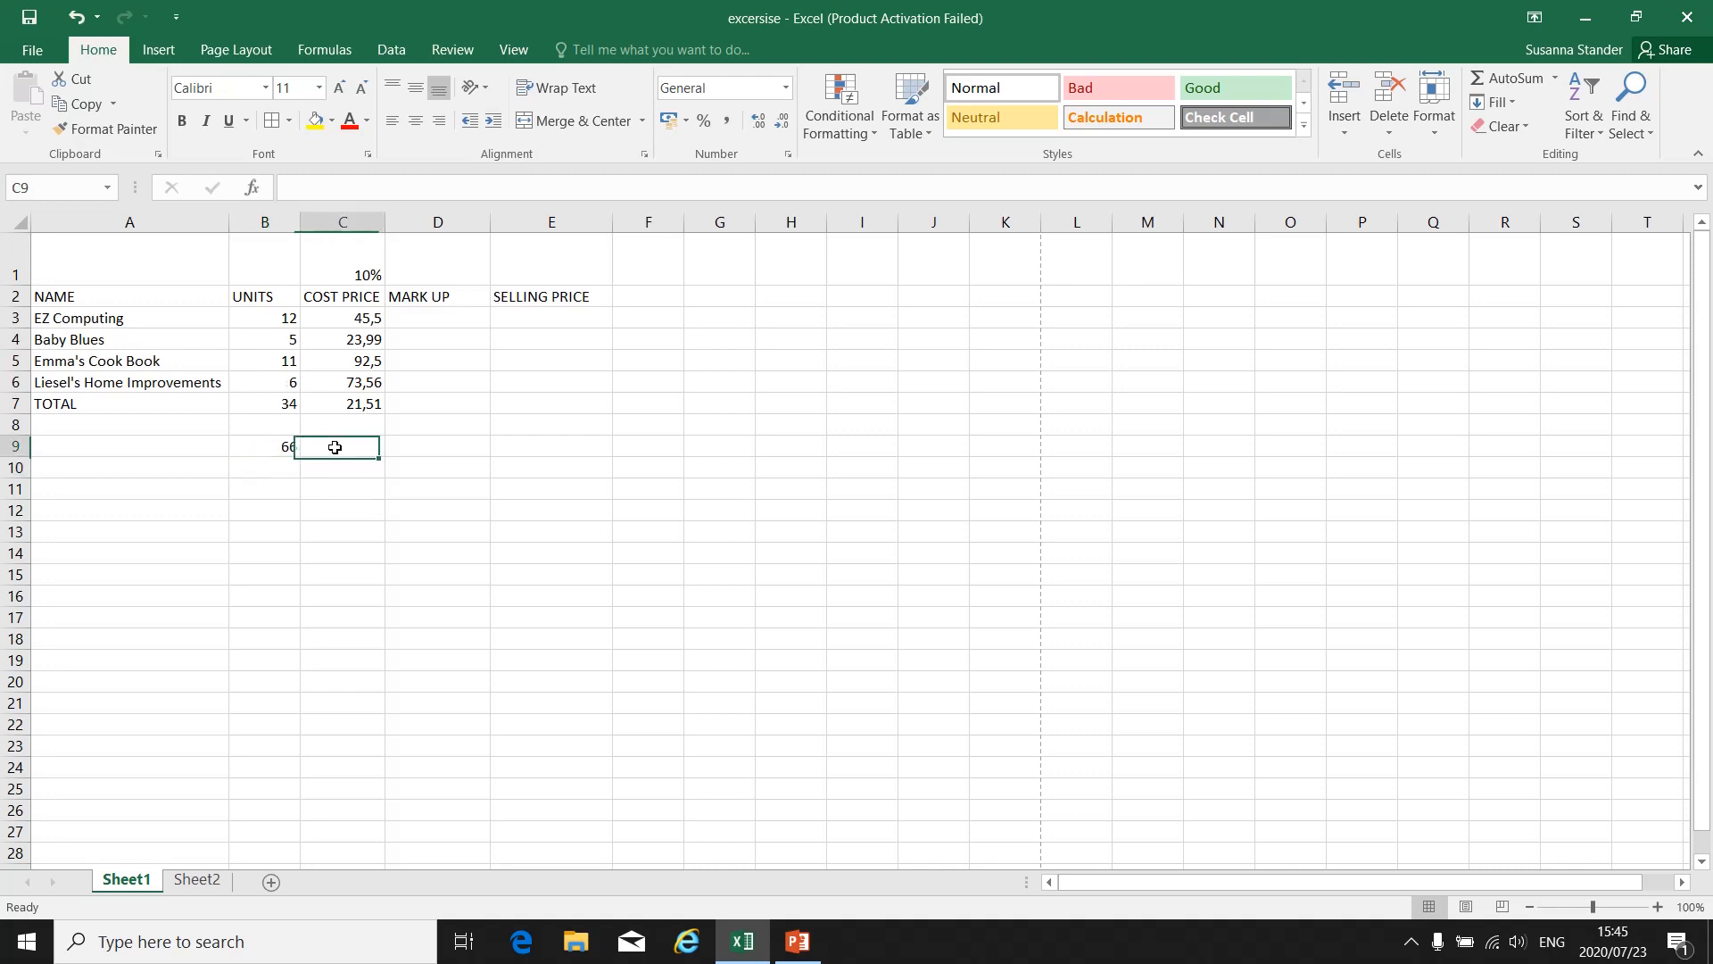
{"action": "type", "text": "="}
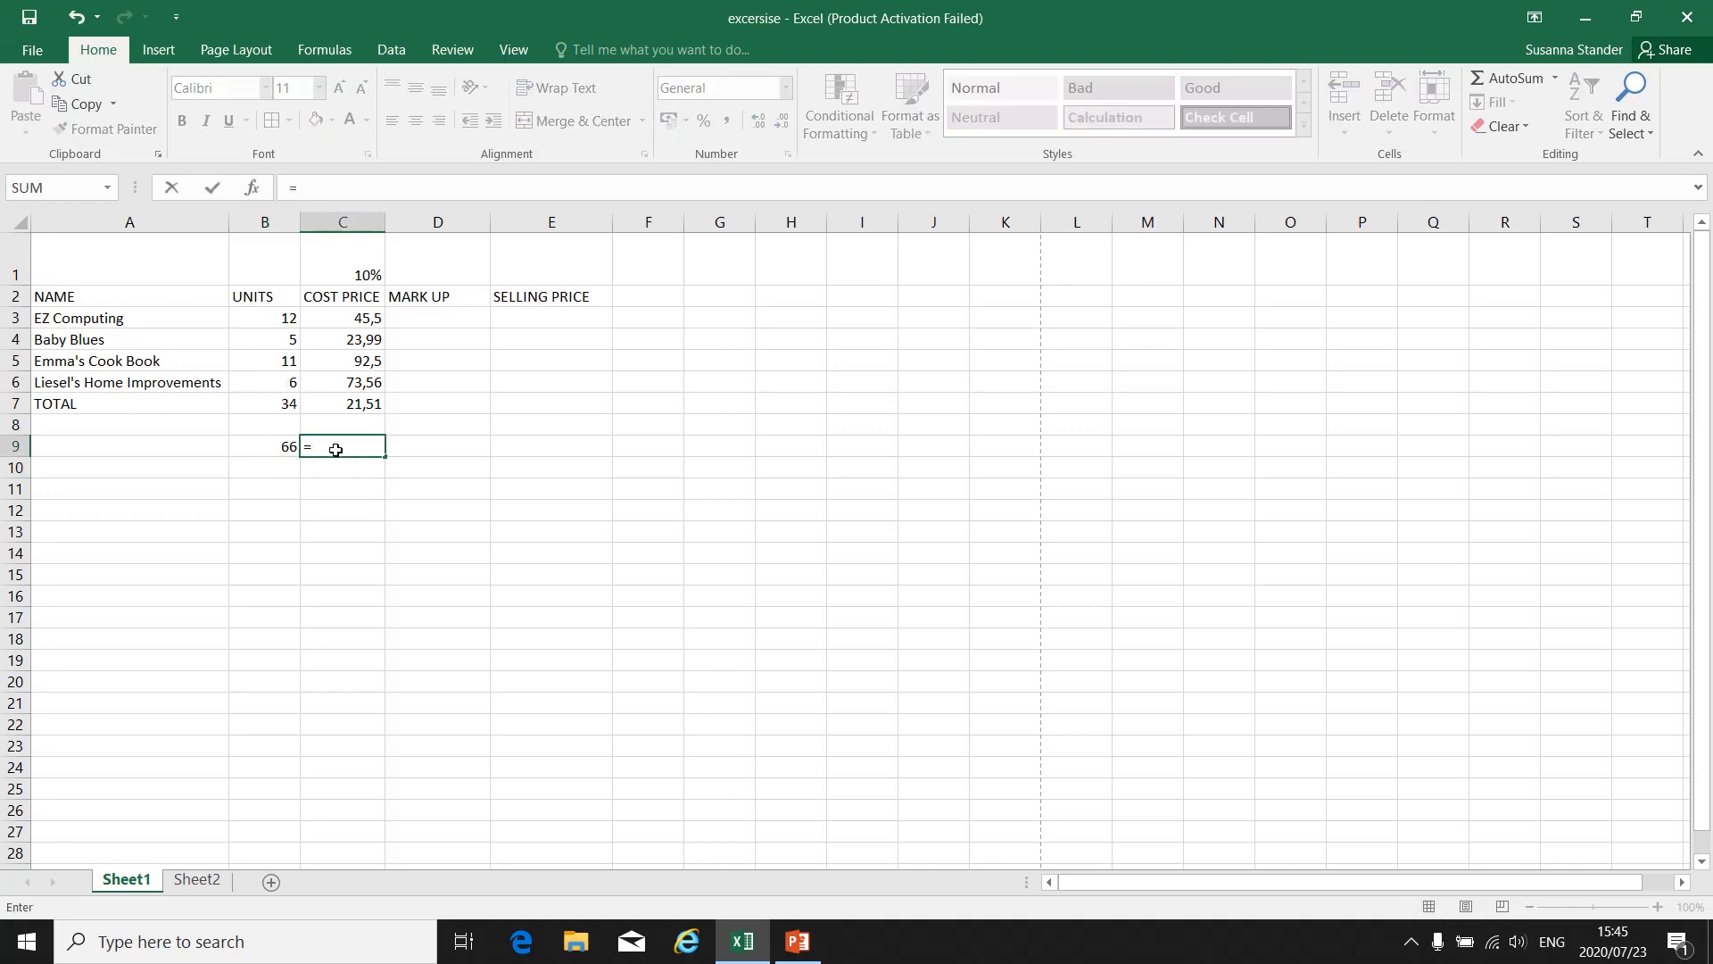
{"action": "type", "text": "("}
{"action": "left_click", "coordinate": [375, 382]}
{"action": "type", "text": "/"}
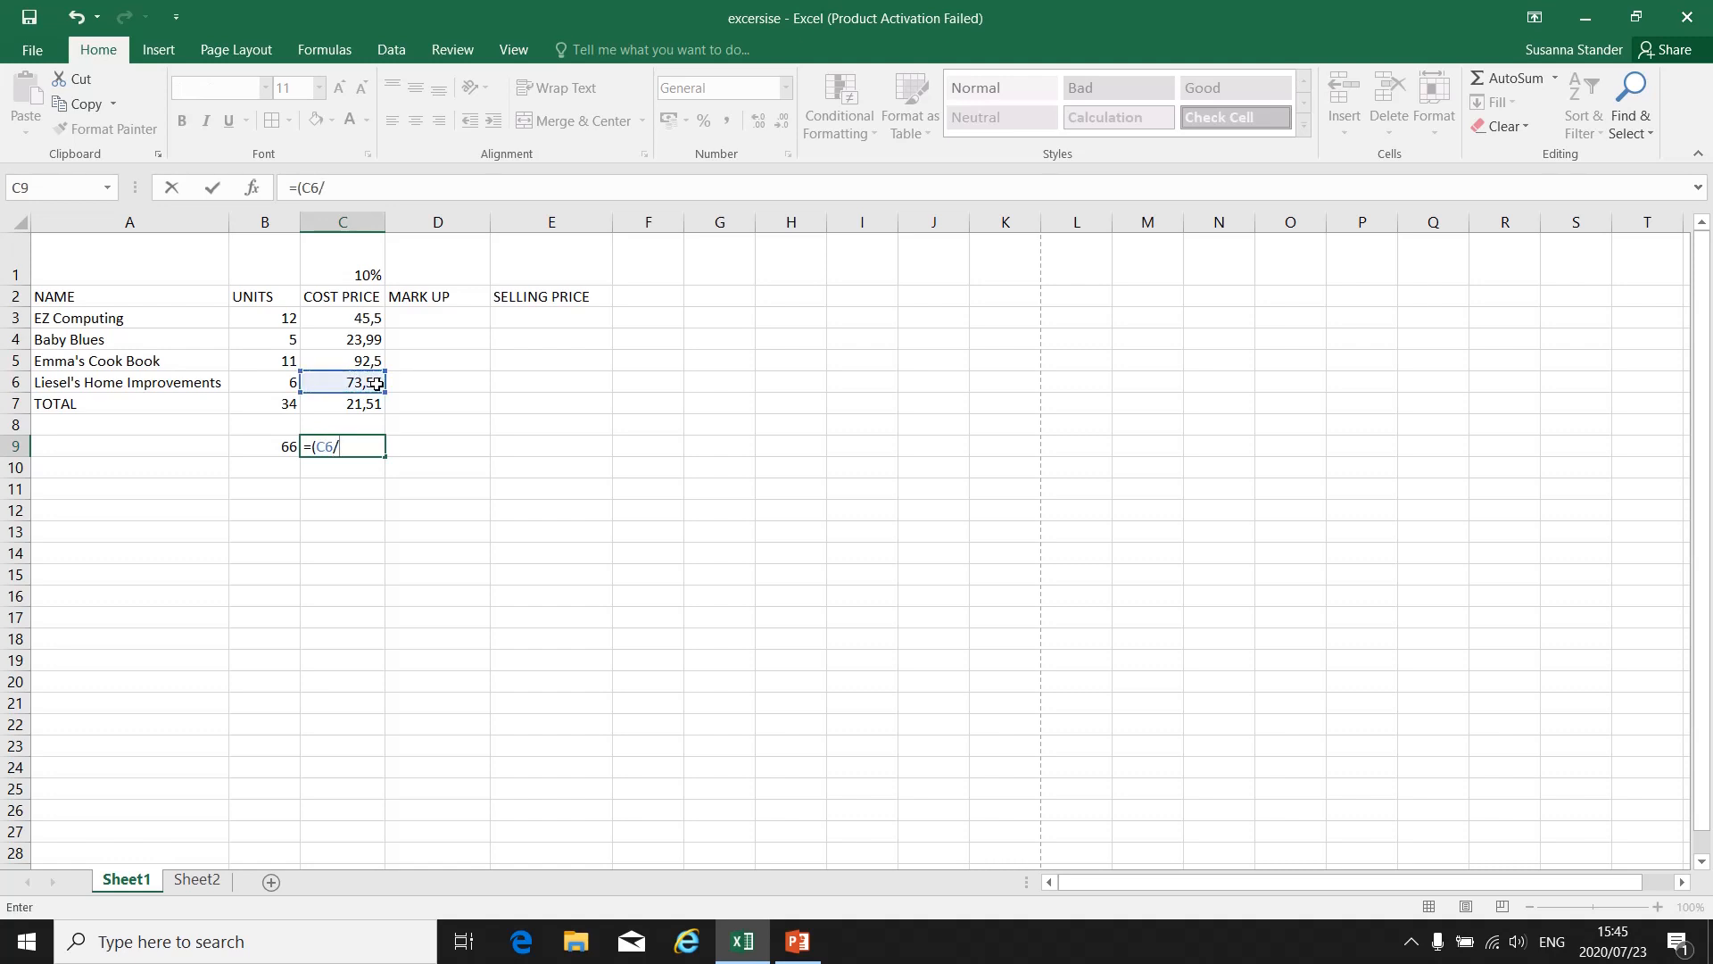
{"action": "left_click", "coordinate": [277, 340]}
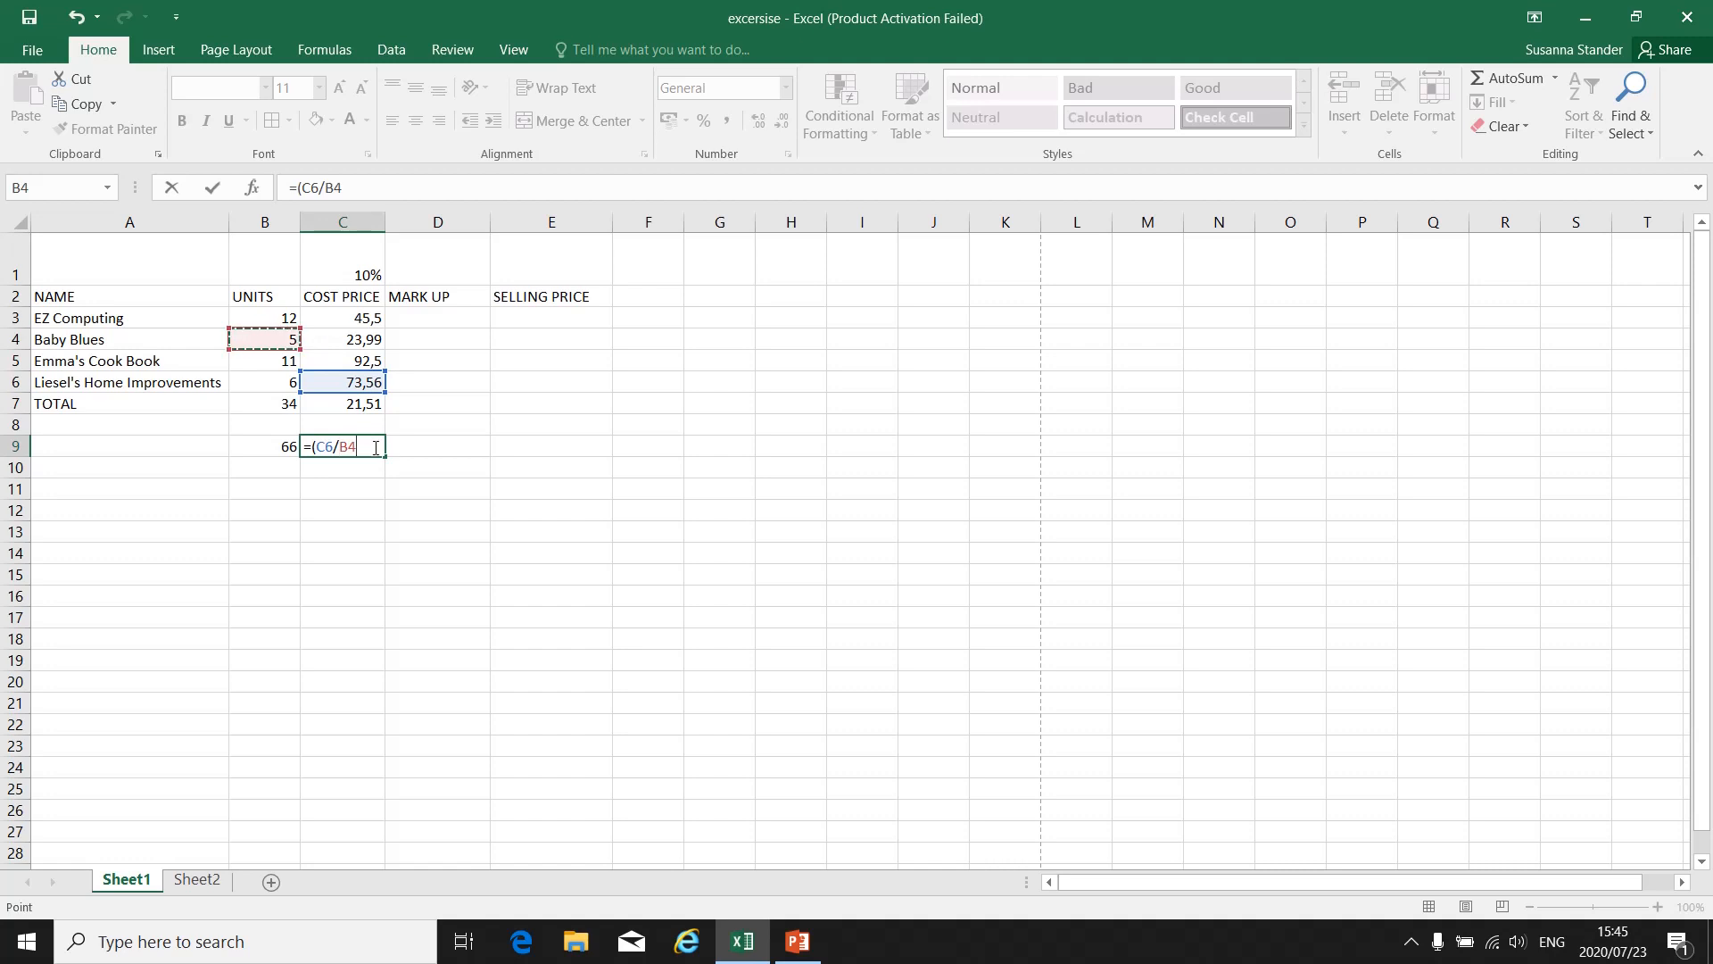
{"action": "type", "text": ")"}
{"action": "key", "text": "Return"}
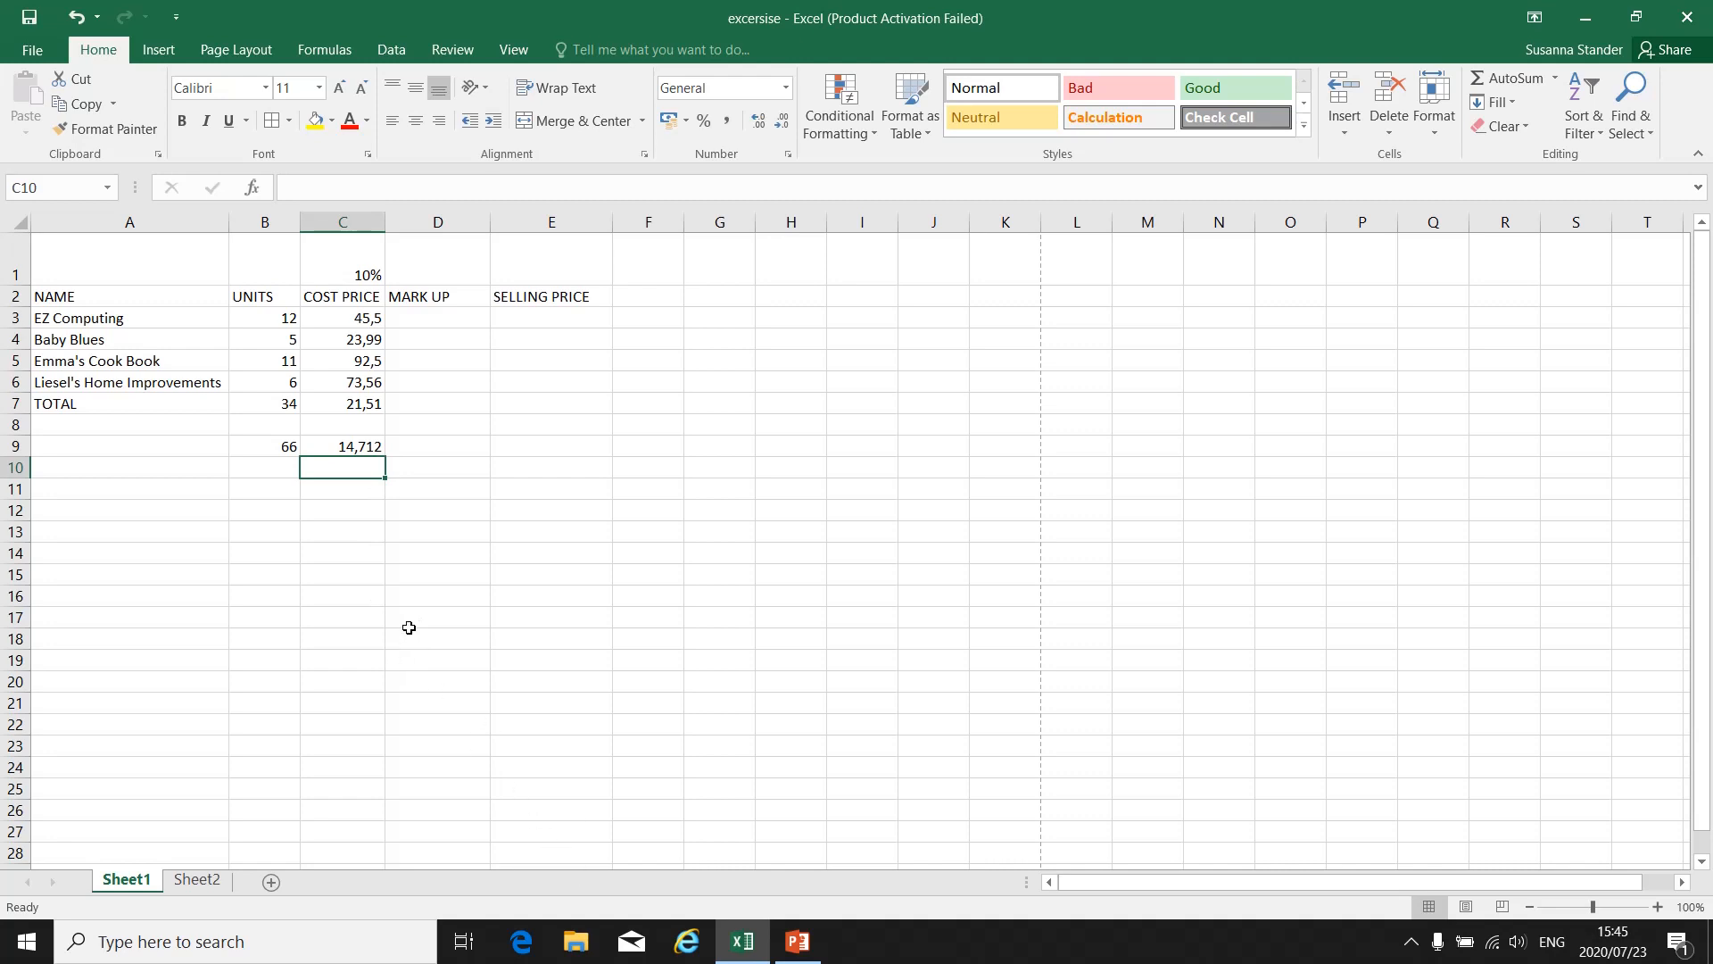
{"action": "left_click", "coordinate": [407, 490]}
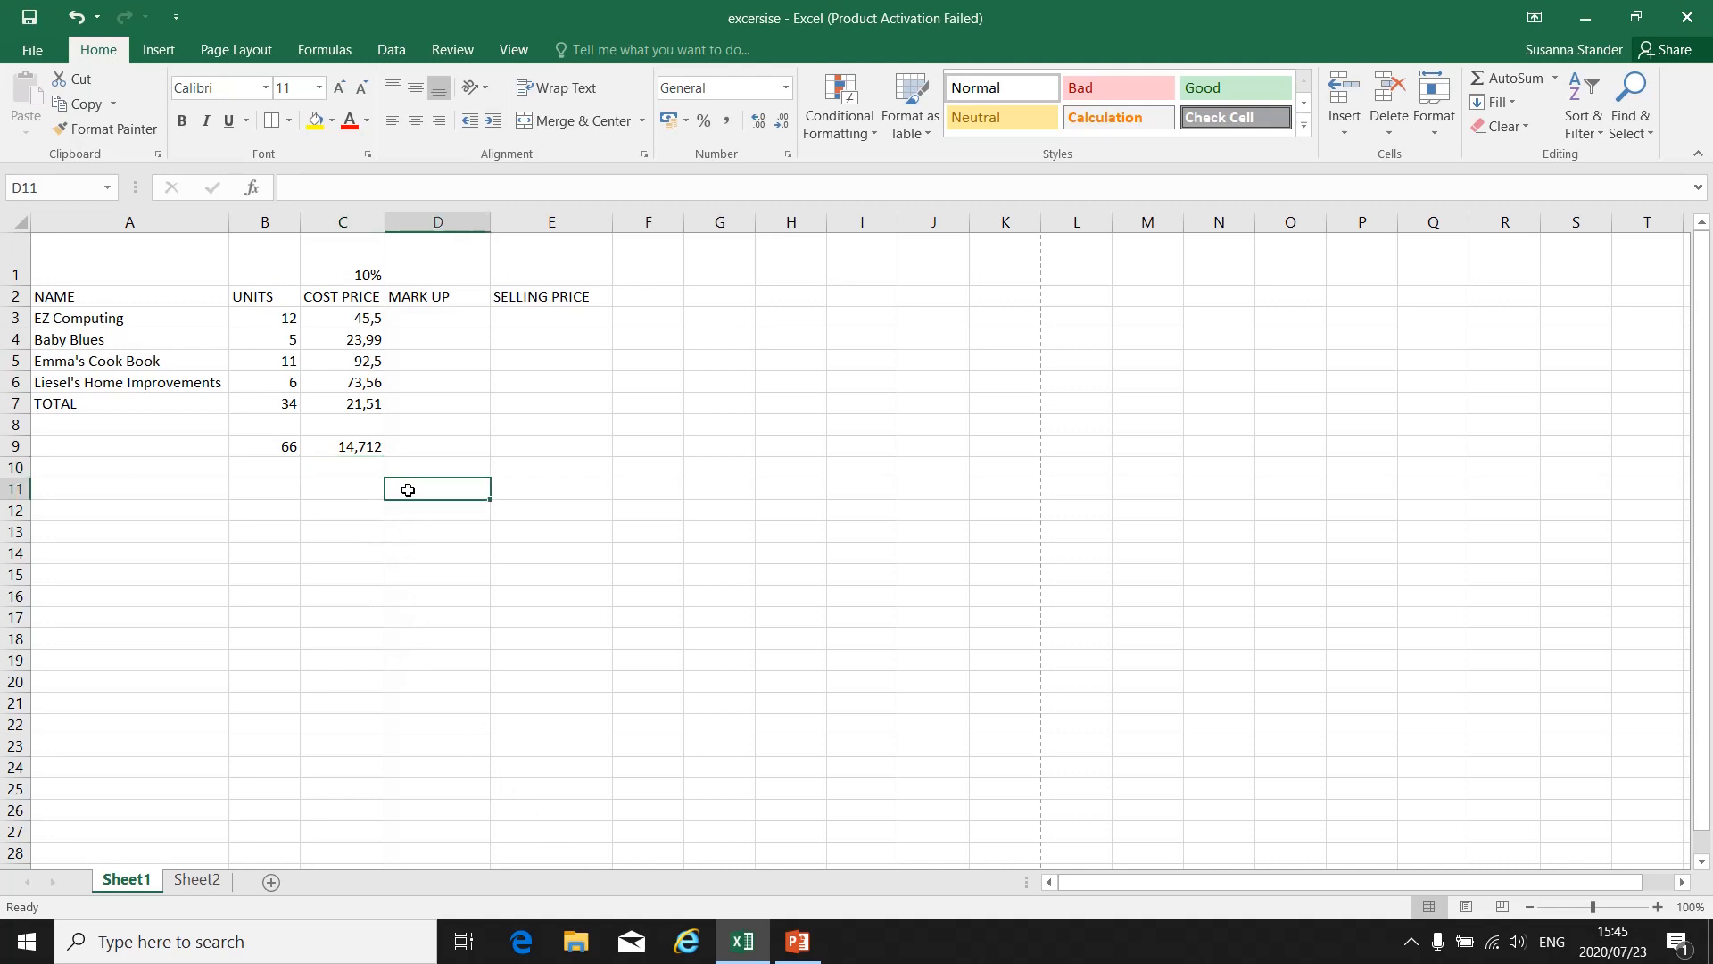
{"action": "type", "text": "="}
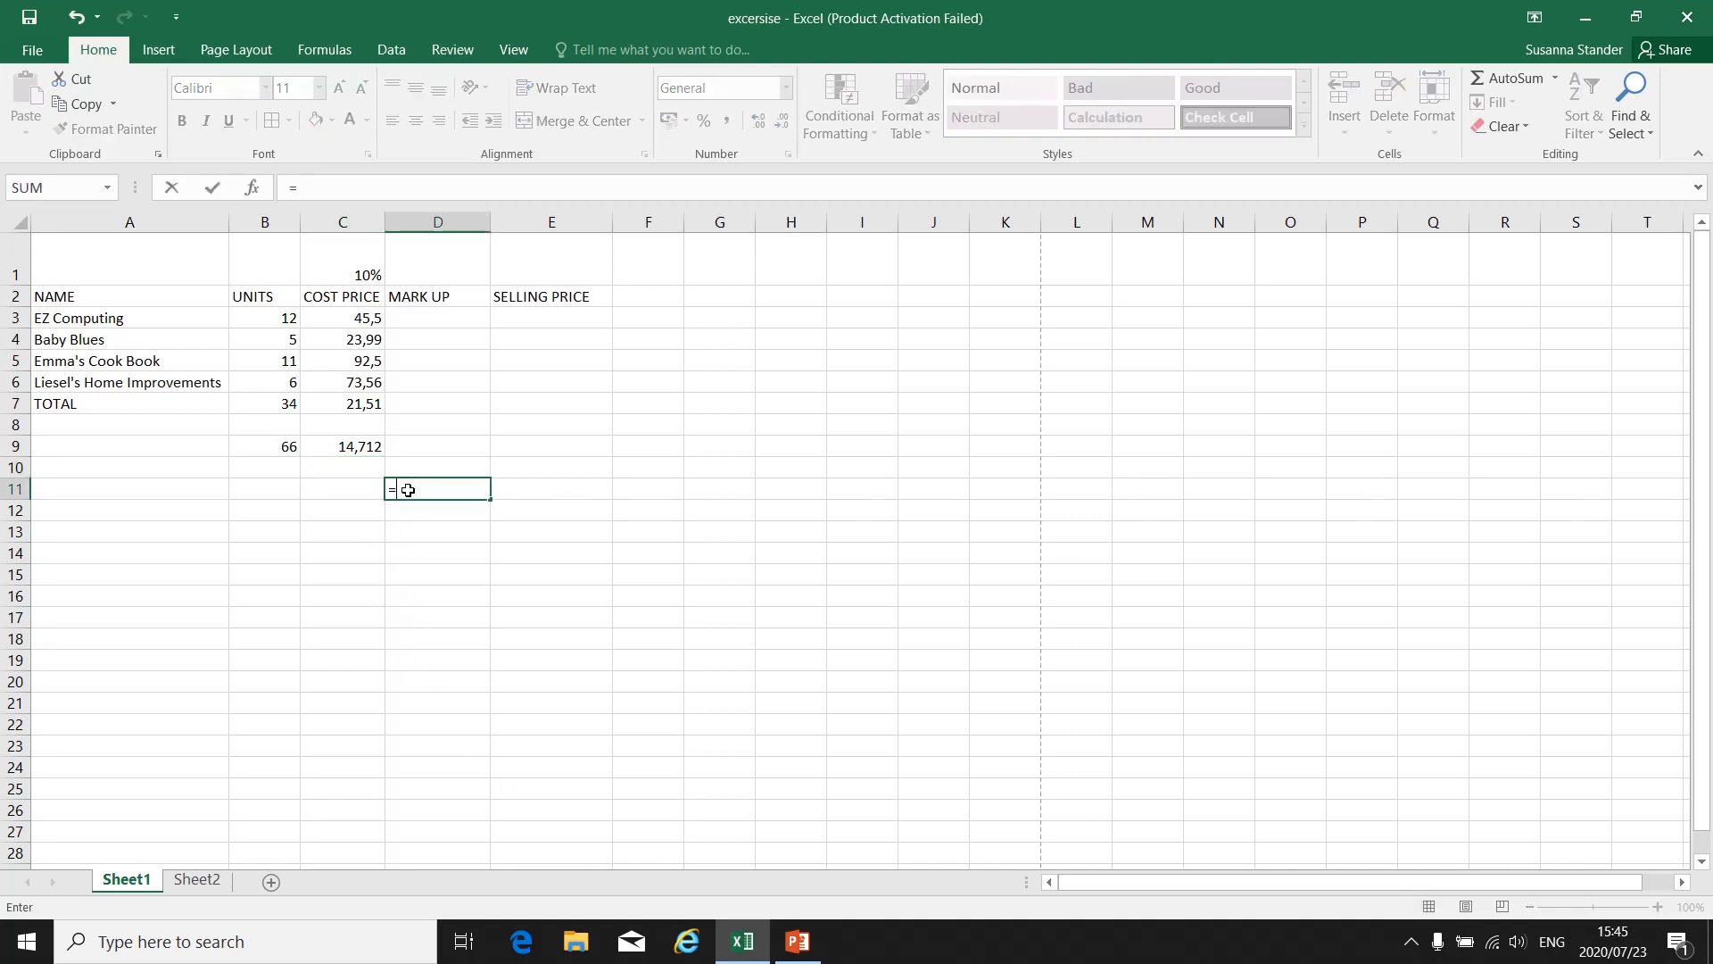
{"action": "type", "text": "("}
{"action": "key", "text": "BackSpace"}
{"action": "key", "text": "BackSpace"}
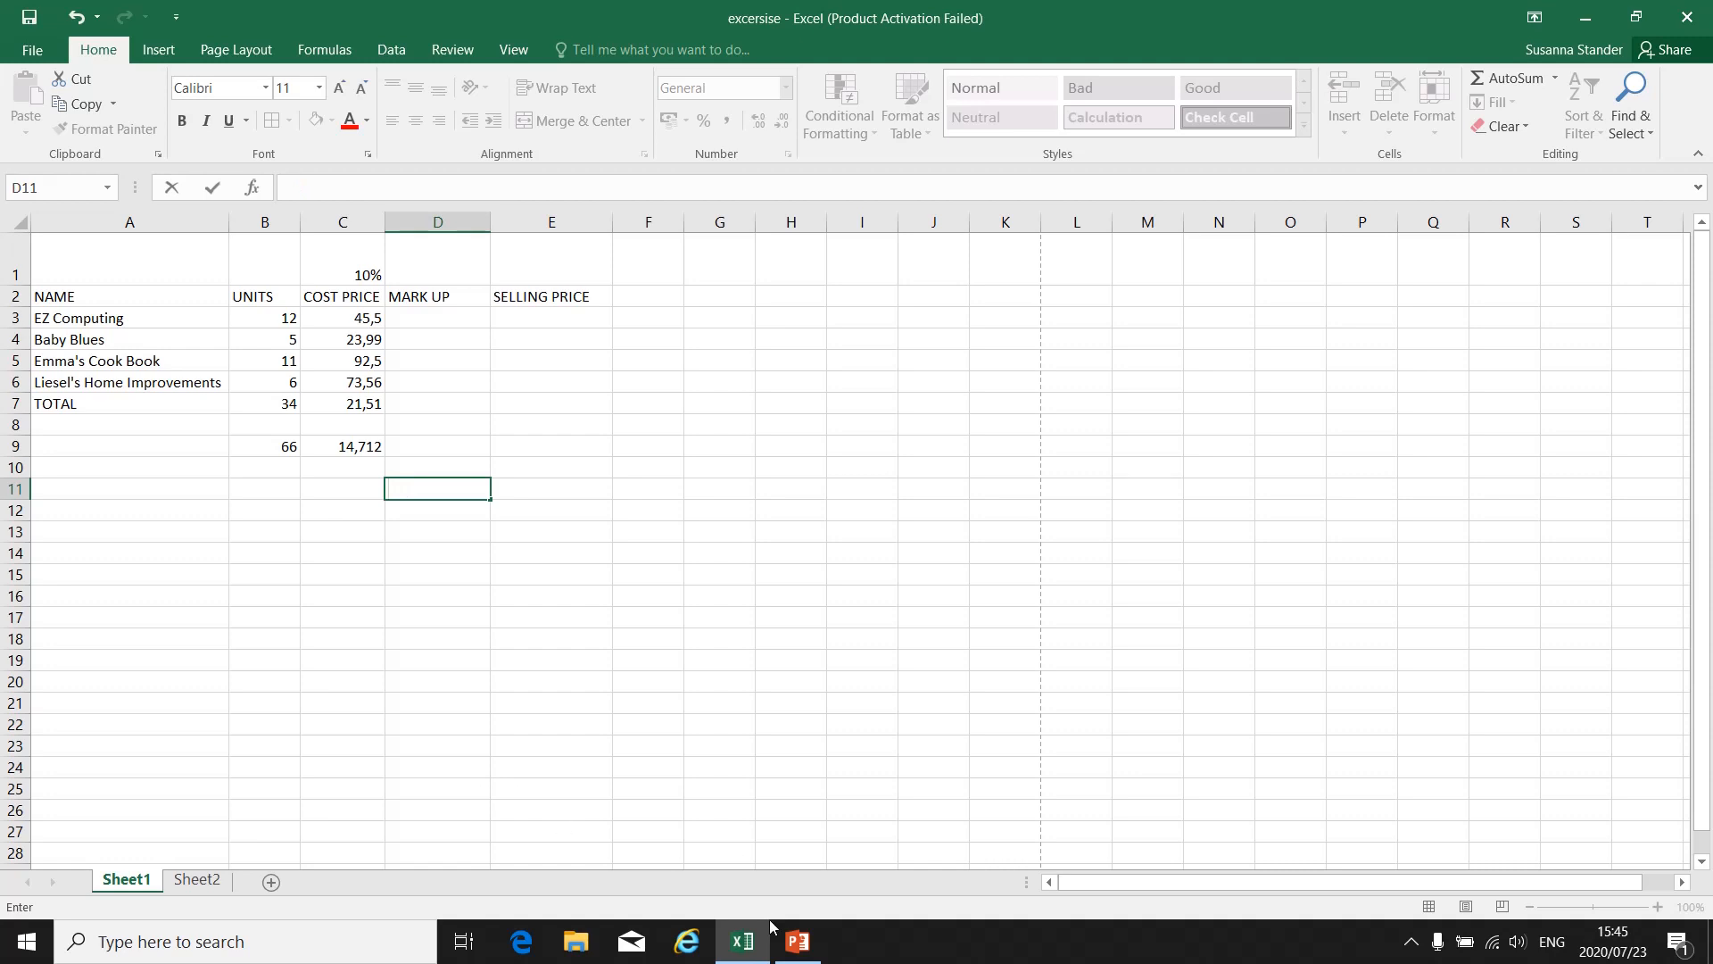
Switch to PowerPoint to view the Unit 13.2 slide on absolute cell referencing, and return to the Excel workbook.
{"action": "left_click", "coordinate": [740, 939]}
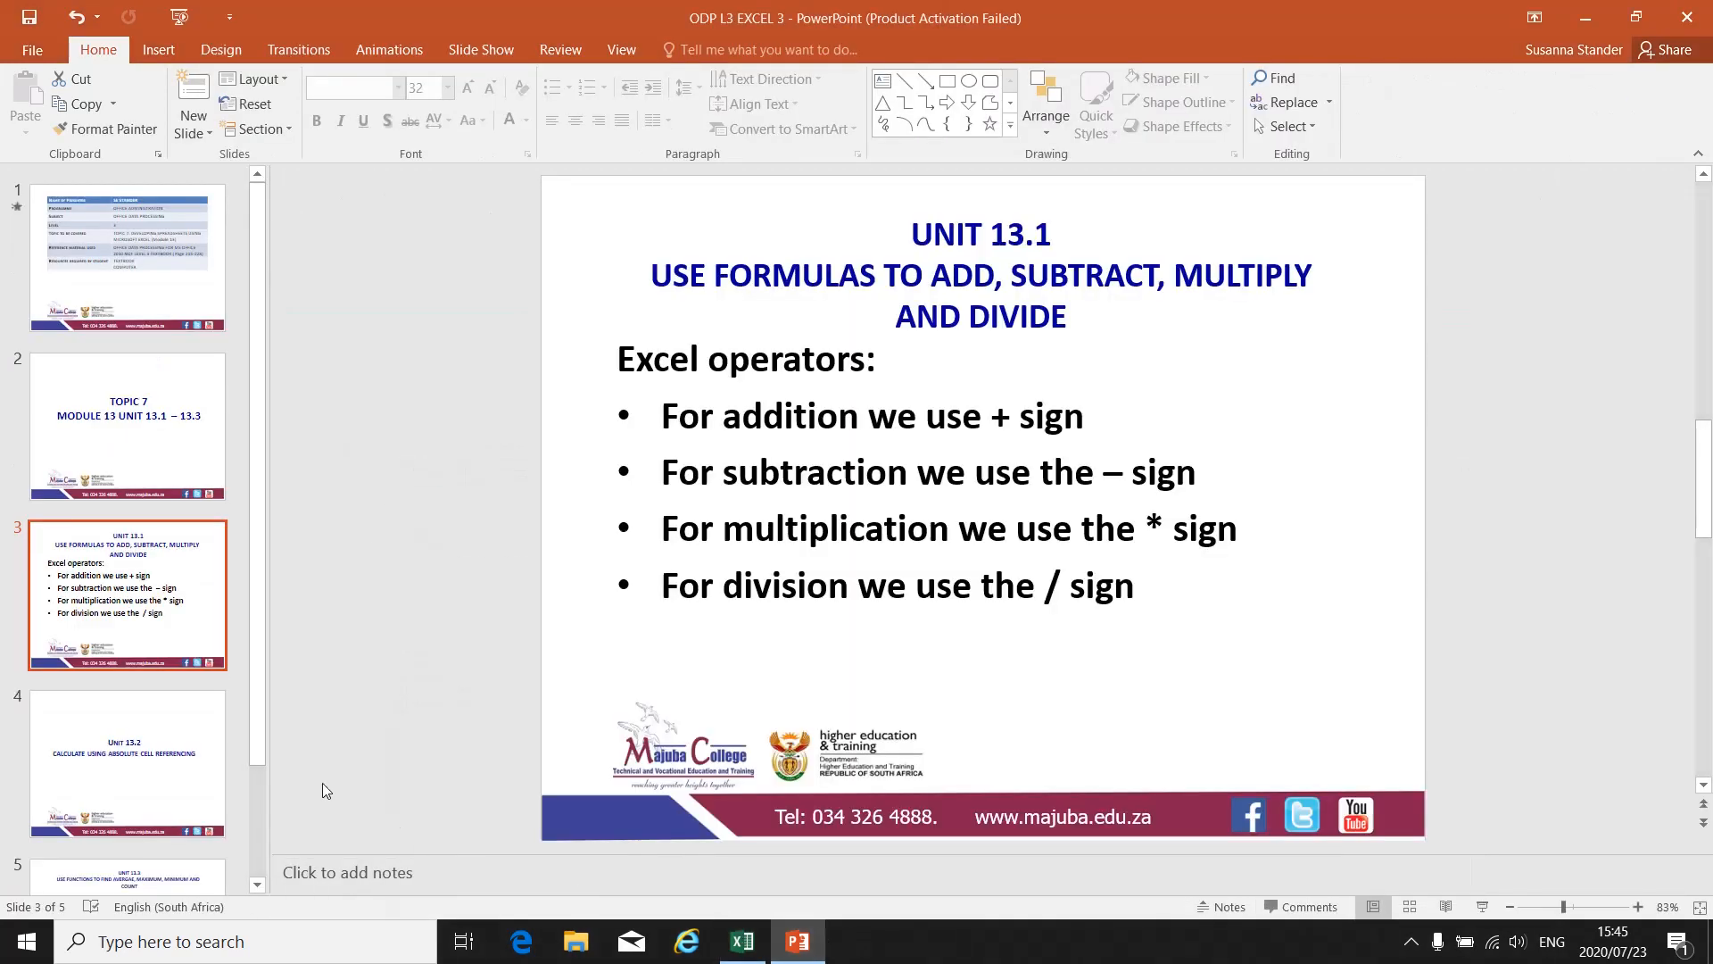
{"action": "left_click", "coordinate": [159, 748]}
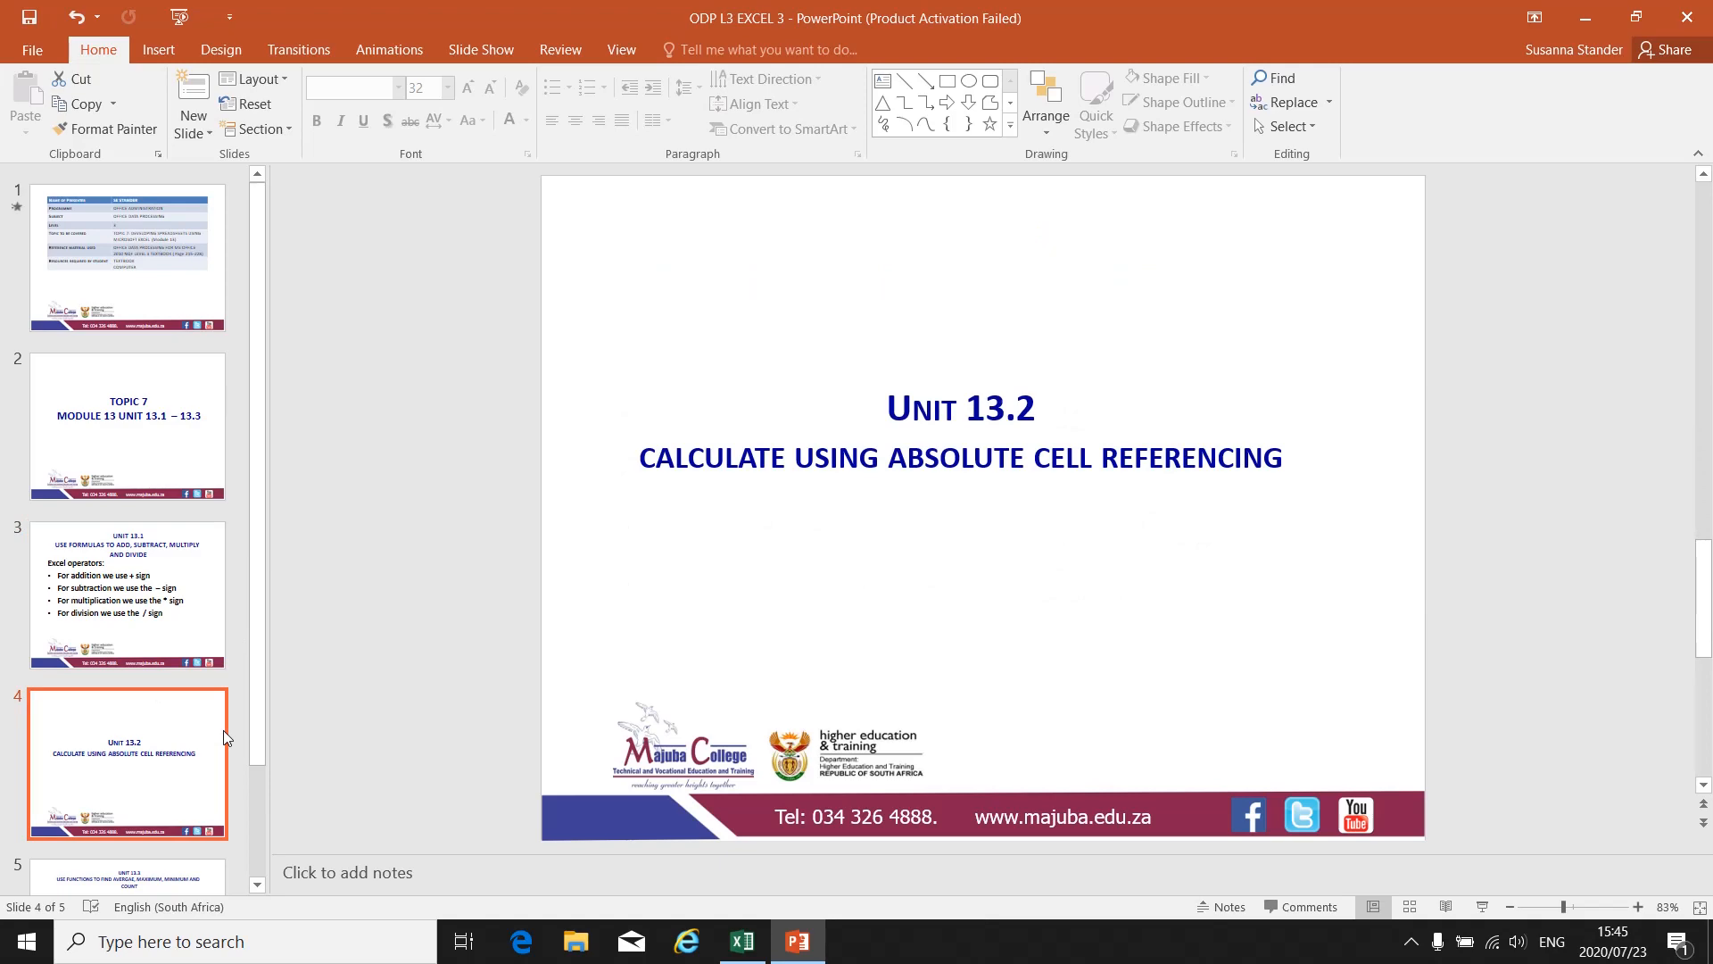
{"action": "left_click", "coordinate": [740, 941]}
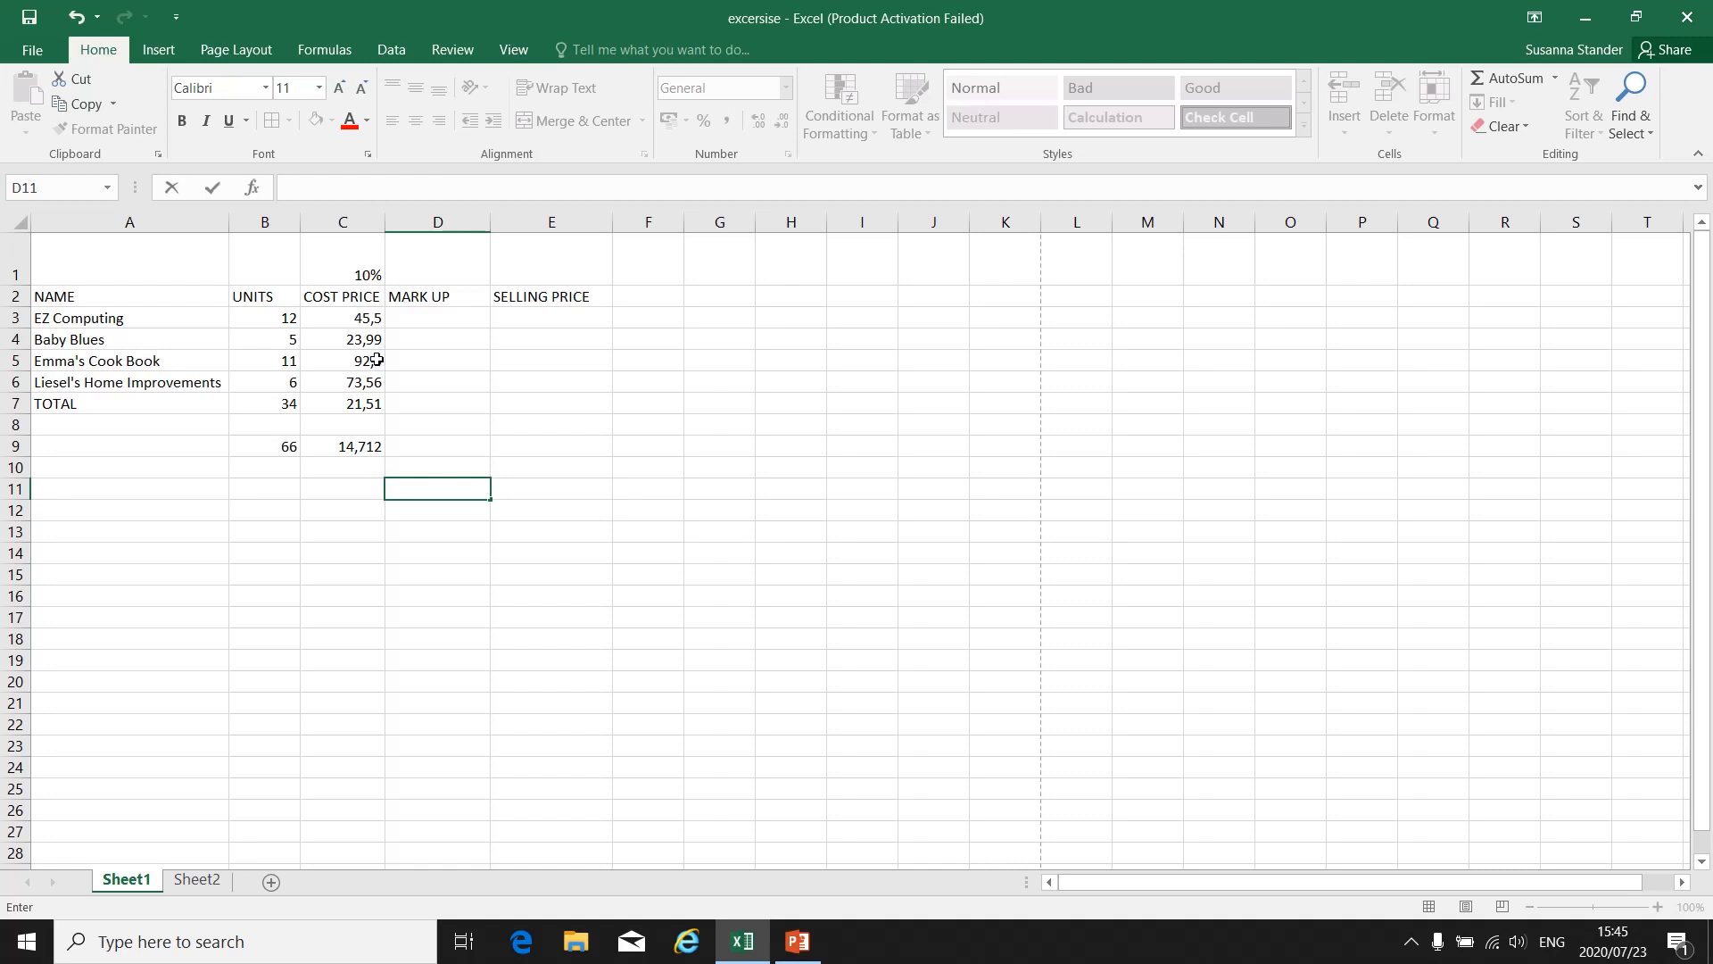
Enter the formula =(C3*$C$1) in cell D3 to calculate the EZ Computing mark up with an absolute reference to the 10% cell.
{"action": "left_click", "coordinate": [366, 272]}
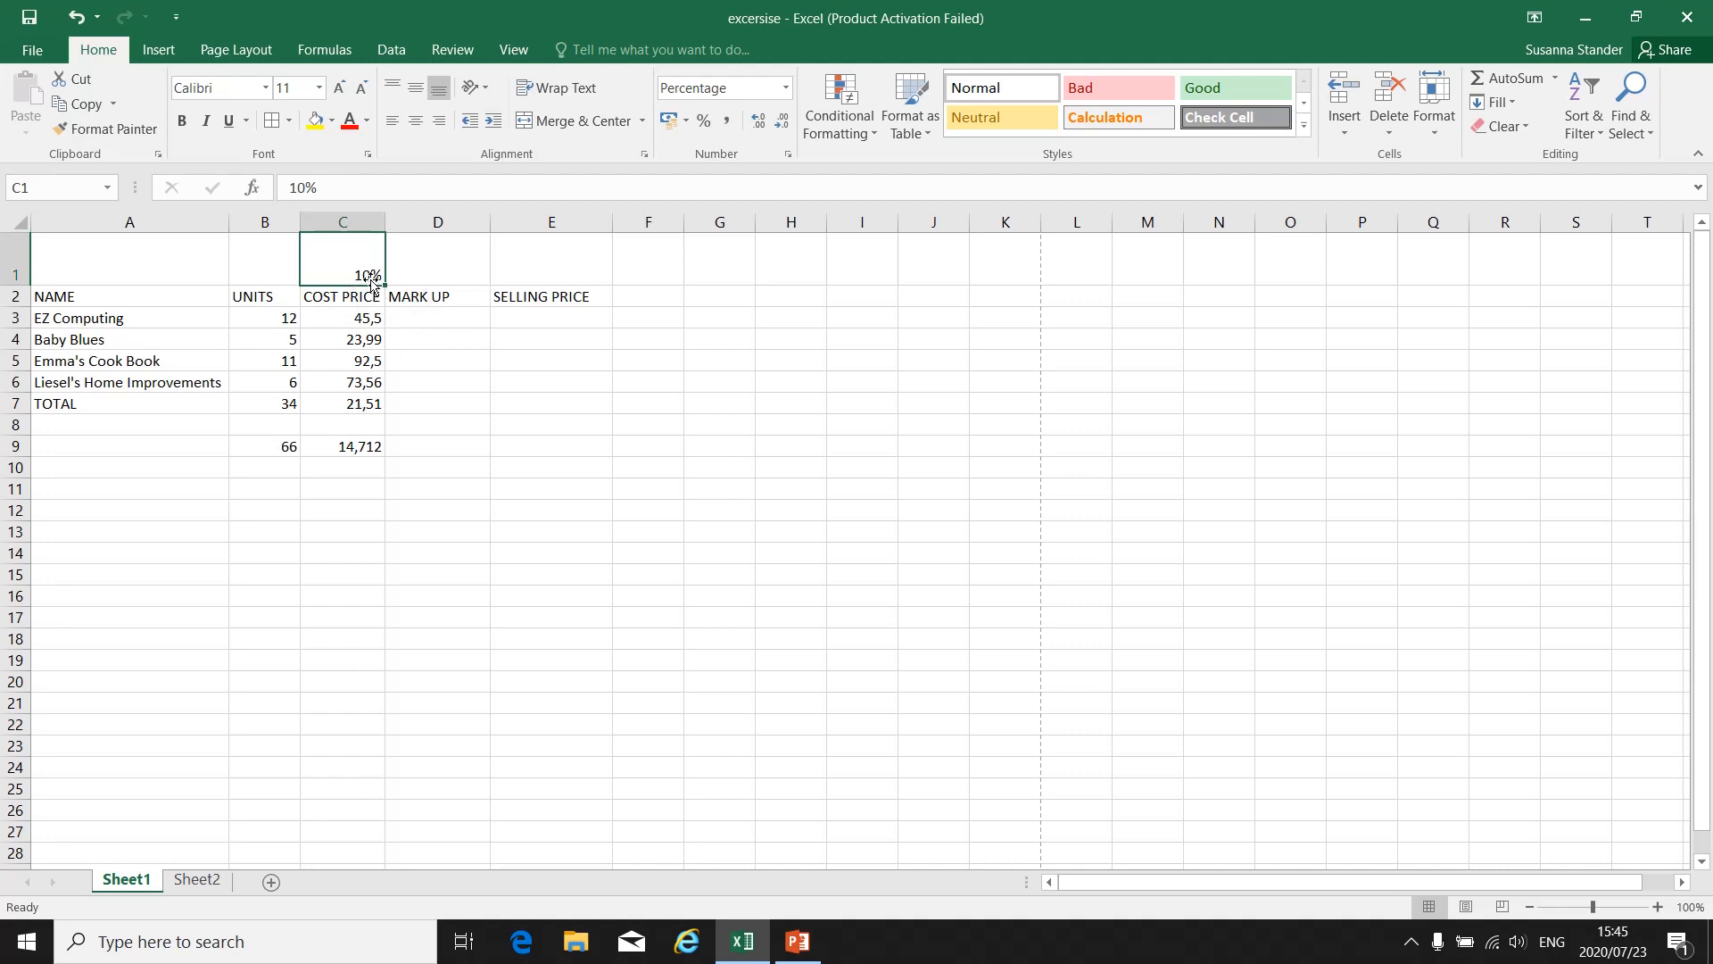
{"action": "left_click", "coordinate": [427, 319]}
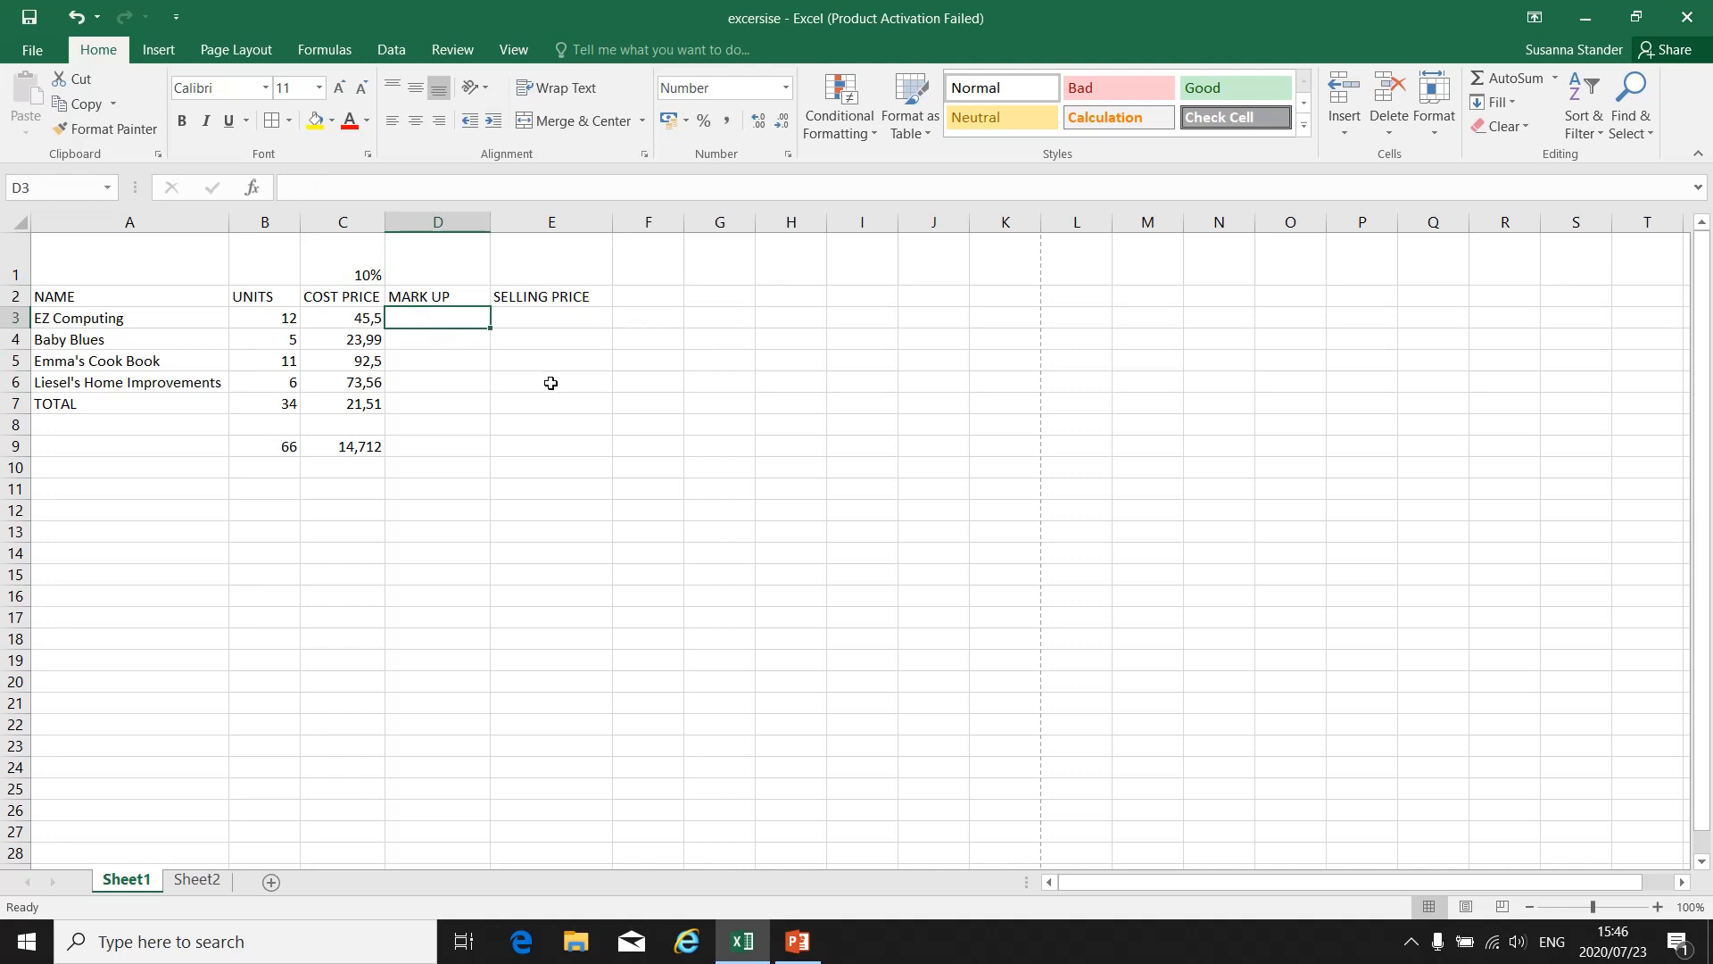
{"action": "type", "text": "=("}
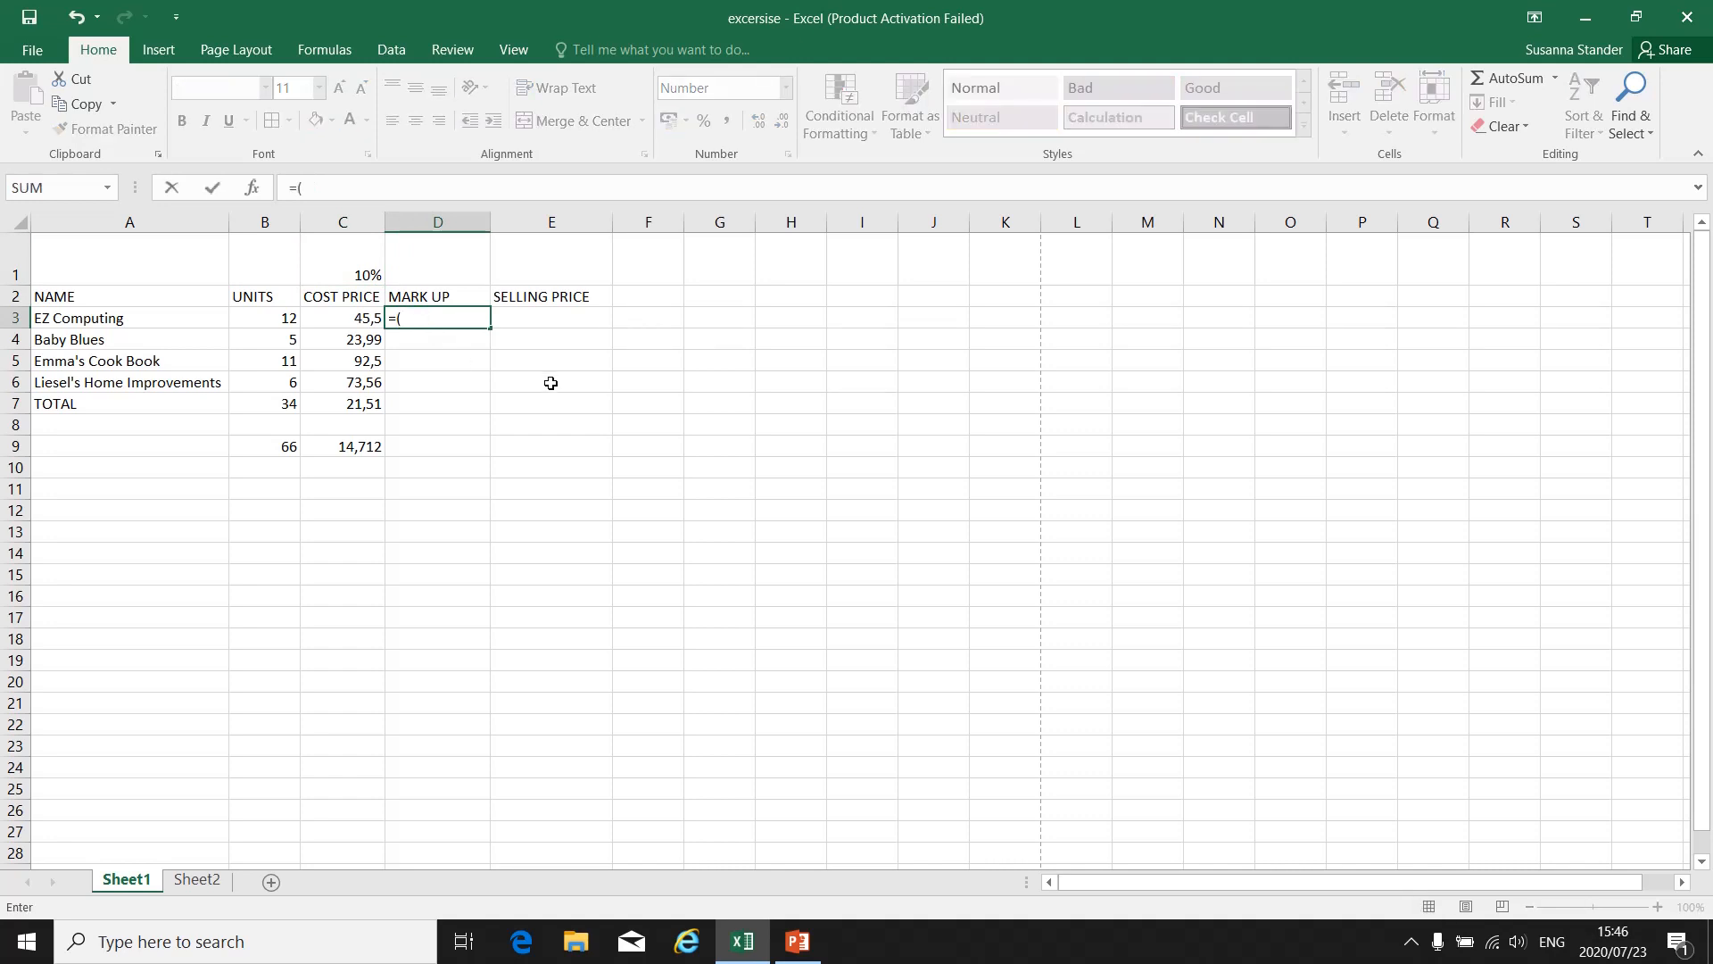
{"action": "left_click", "coordinate": [358, 317]}
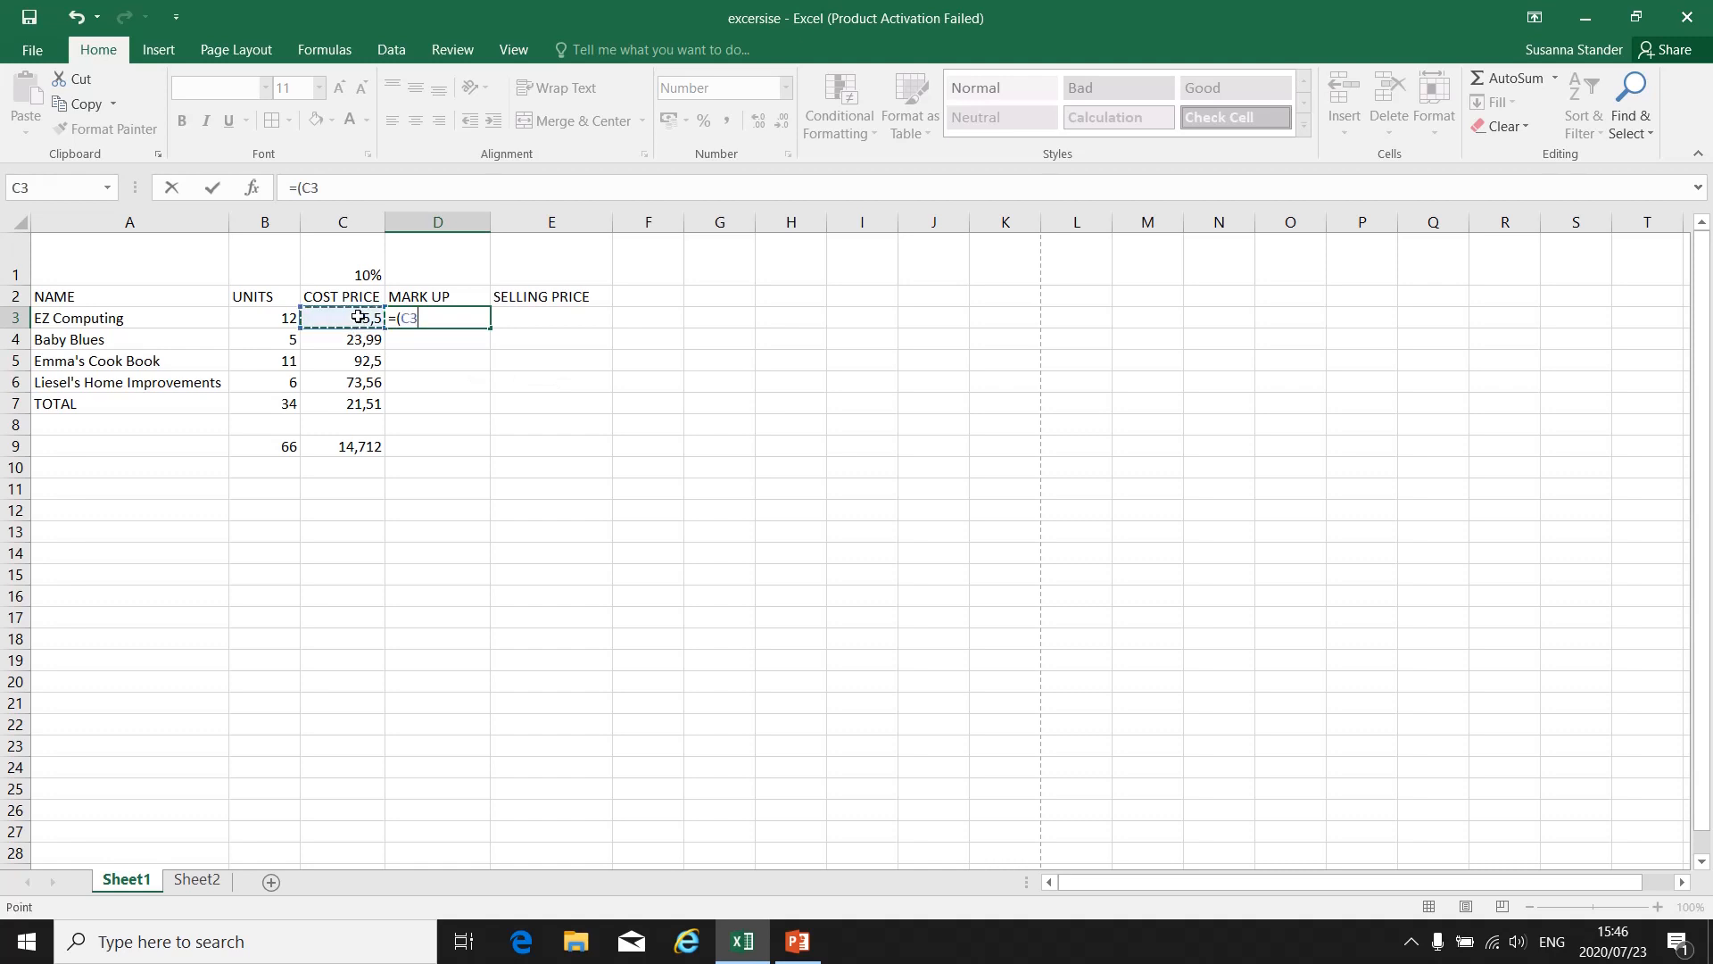
{"action": "type", "text": "*"}
{"action": "left_click", "coordinate": [358, 273]}
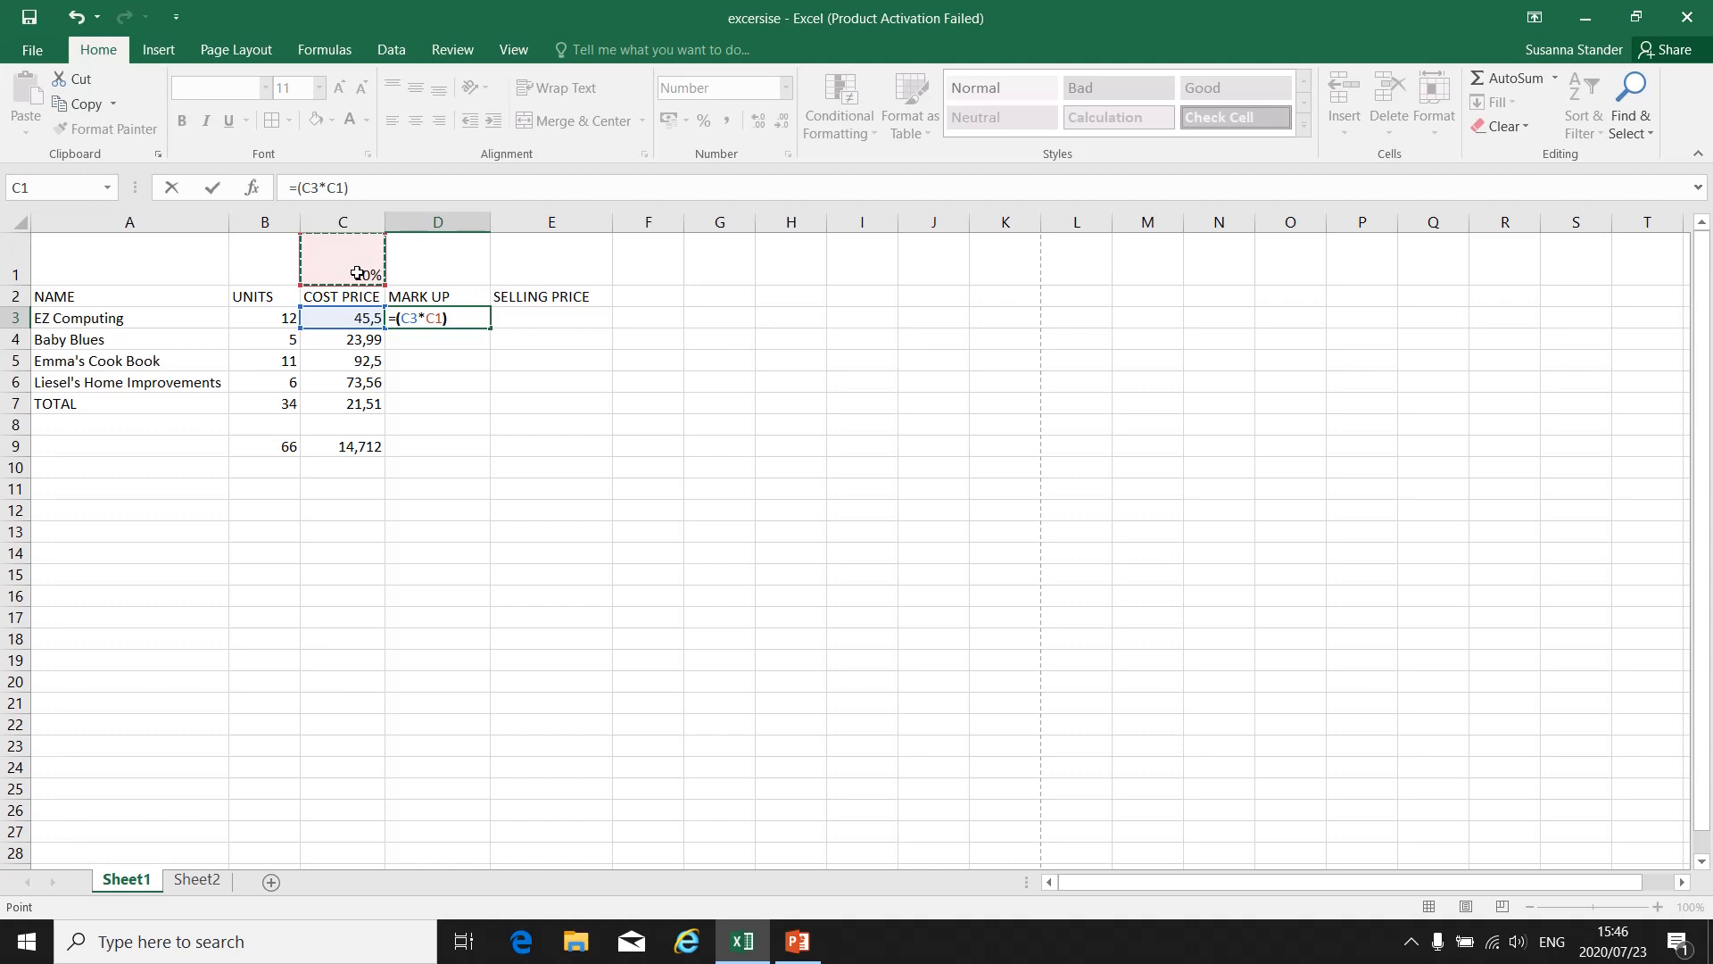
{"action": "type", "text": ")"}
{"action": "key", "text": "F4"}
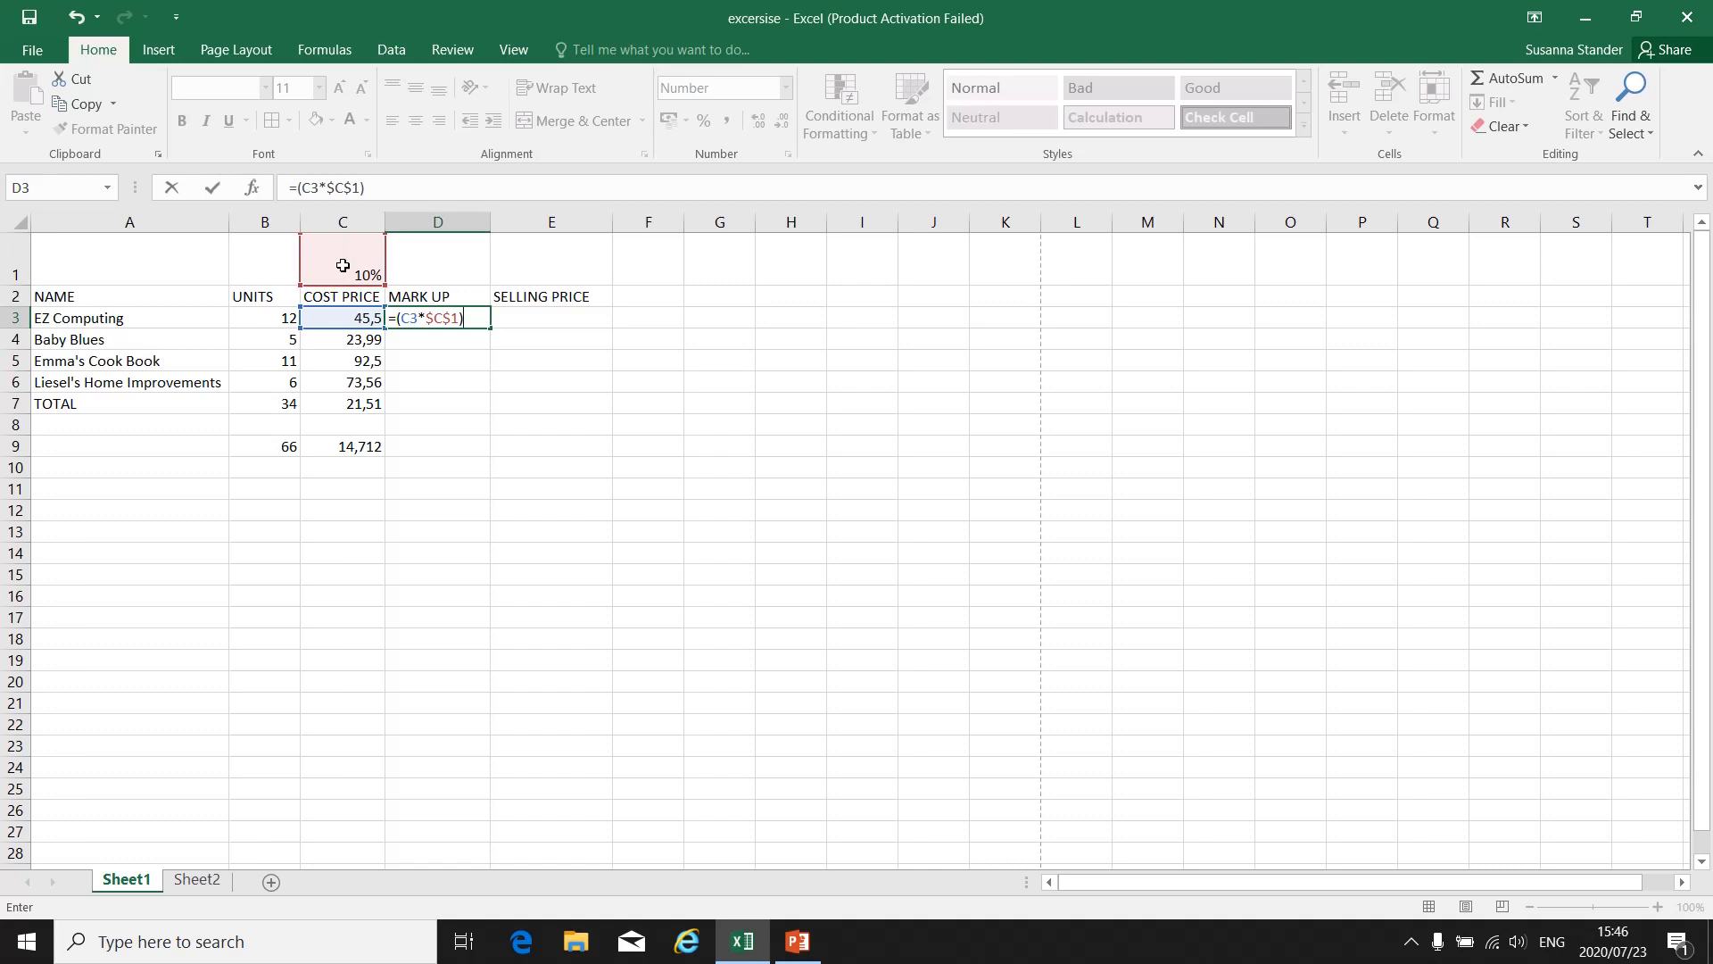
{"action": "key", "text": "Return"}
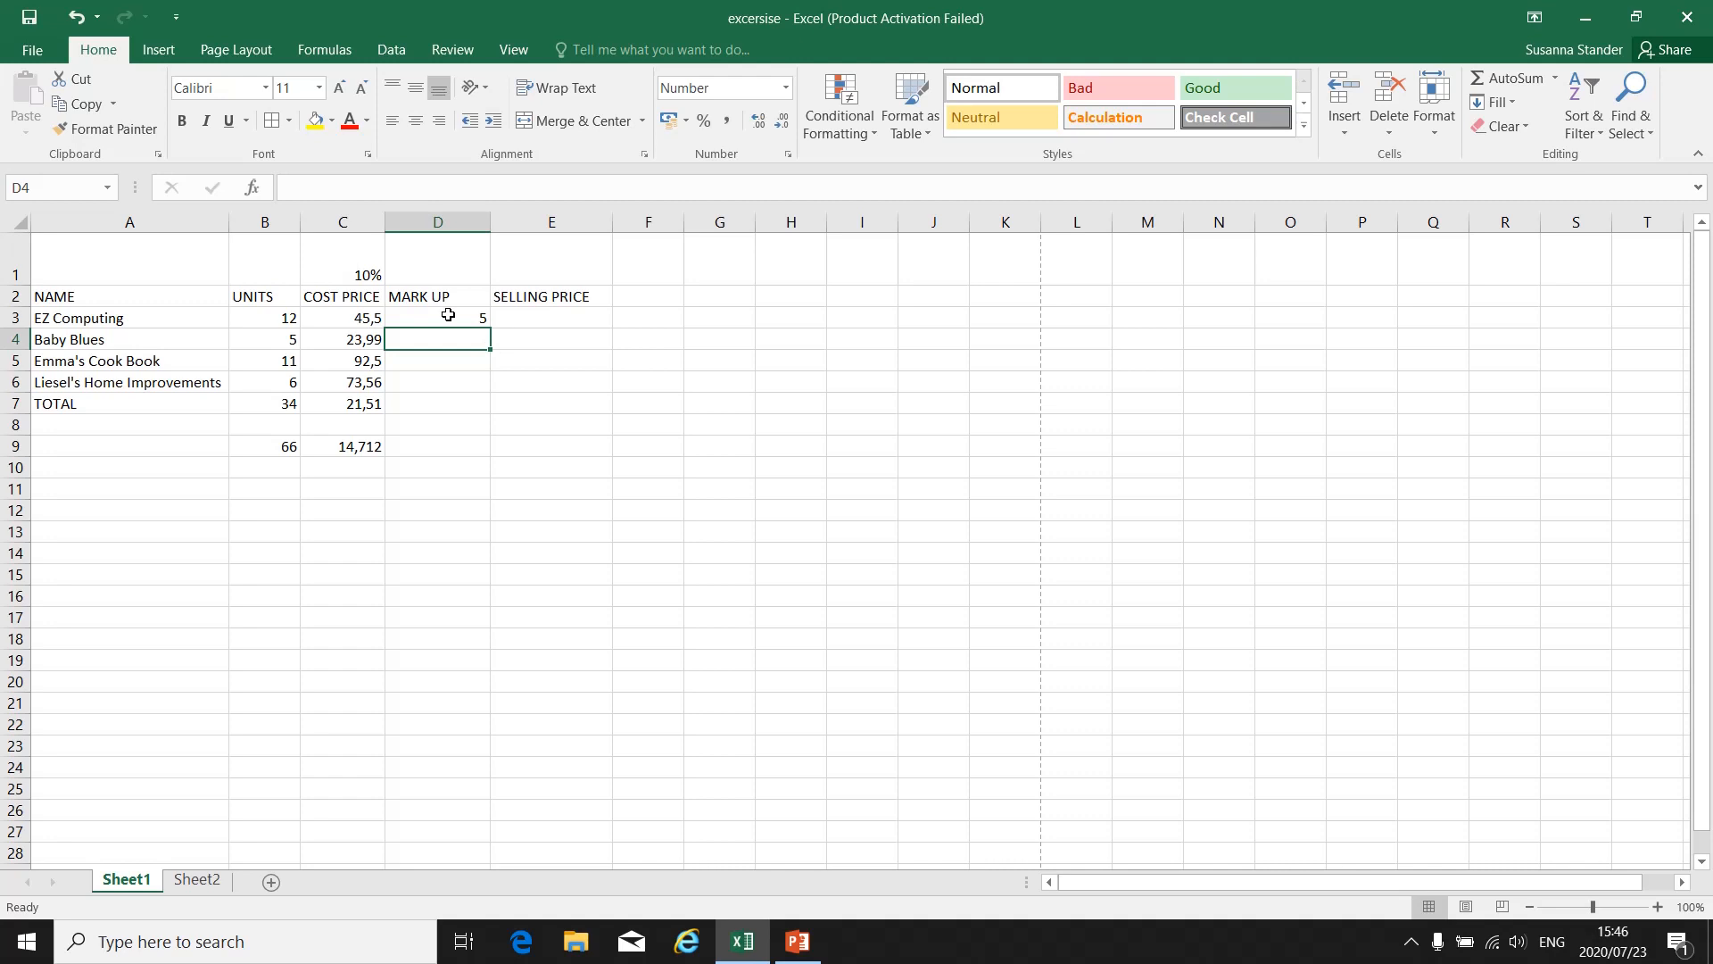
{"action": "left_click", "coordinate": [448, 315]}
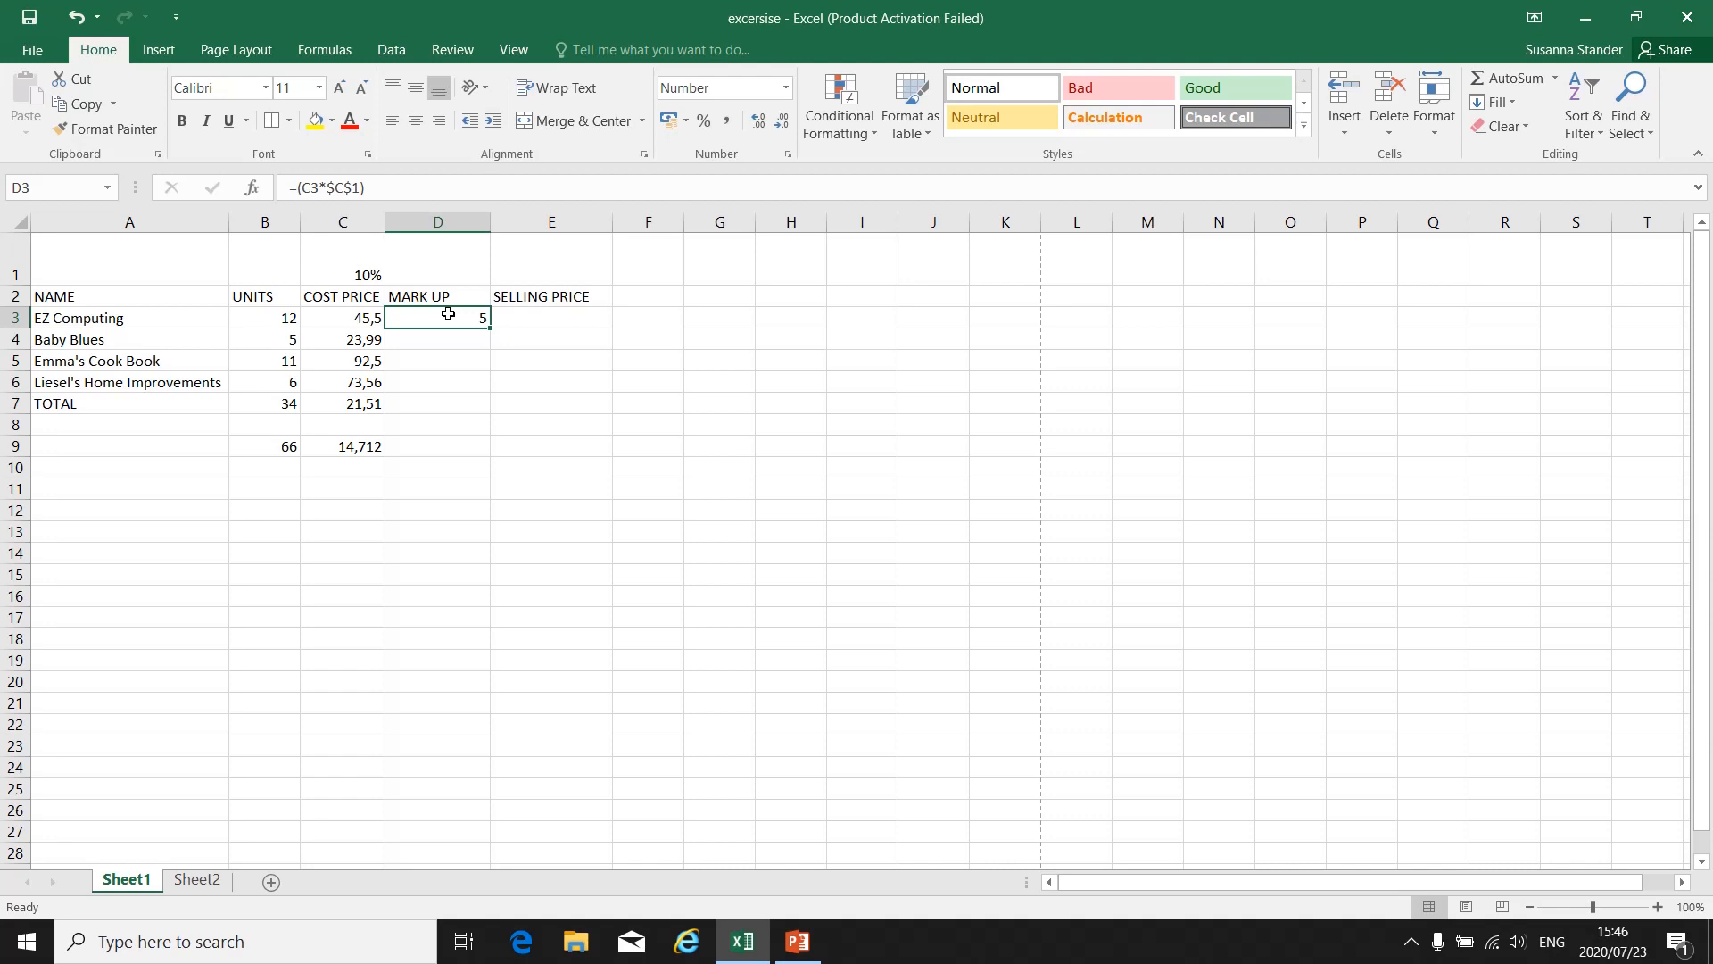
{"action": "left_click", "coordinate": [446, 341]}
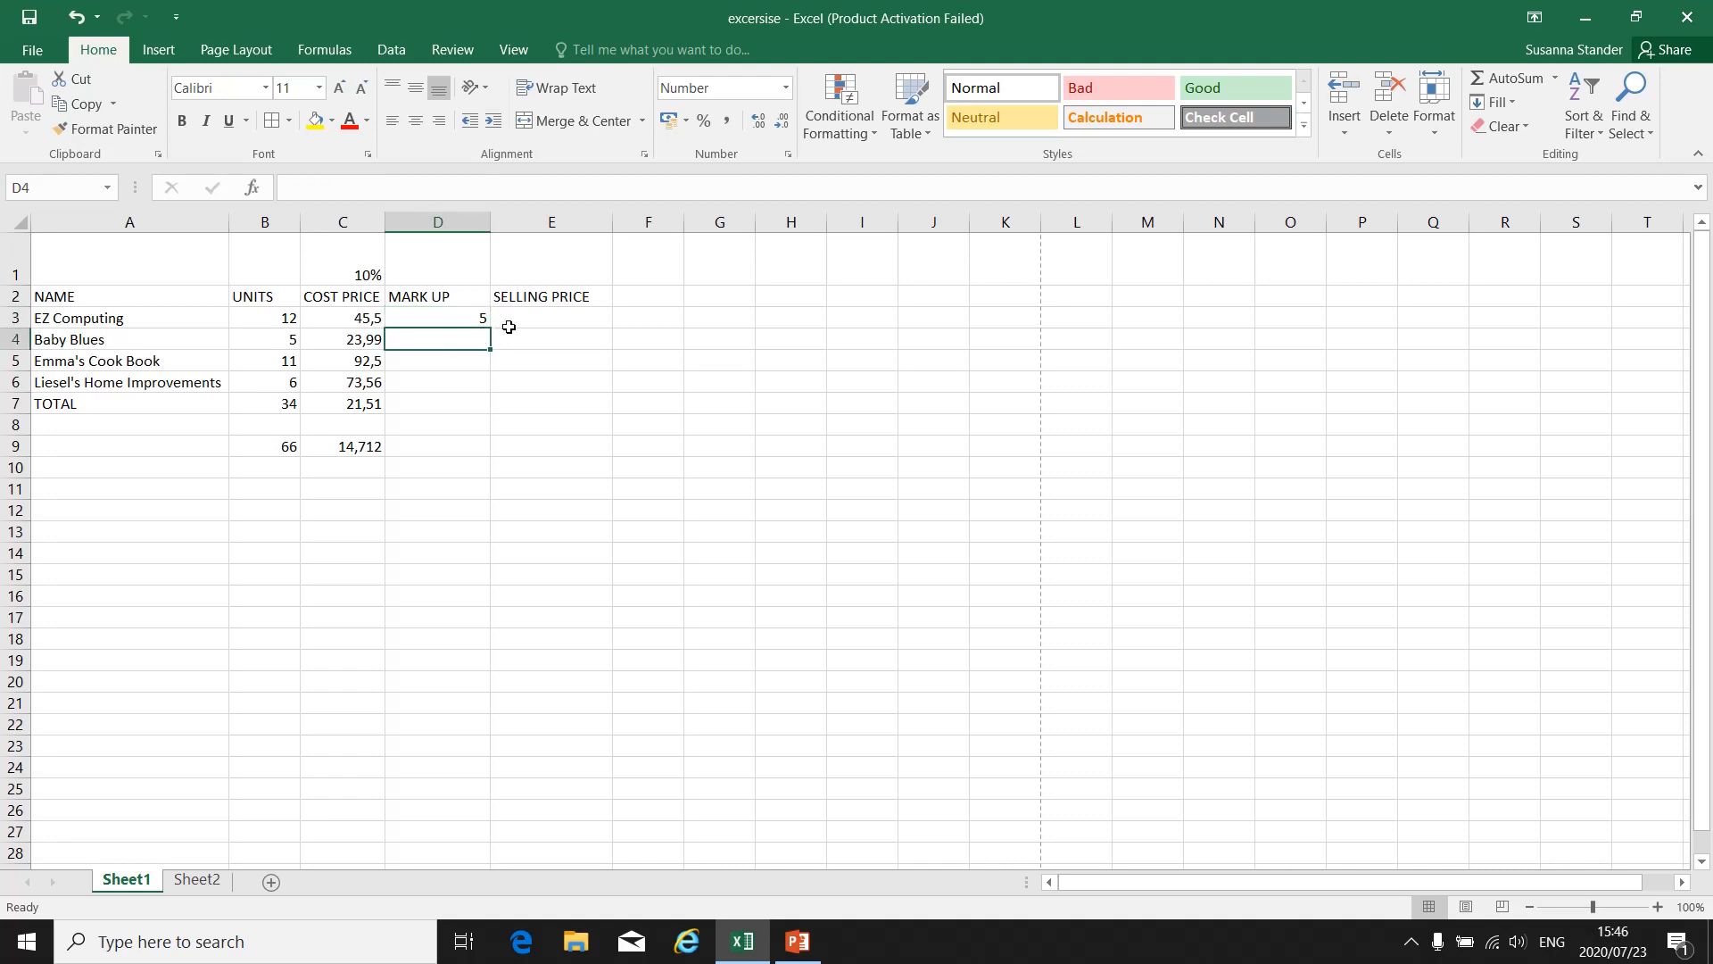
Enter the formula =(C3*C1) with relative references in cell E3, in the EZ Computing row of the SELLING PRICE column.
{"action": "left_click", "coordinate": [540, 322]}
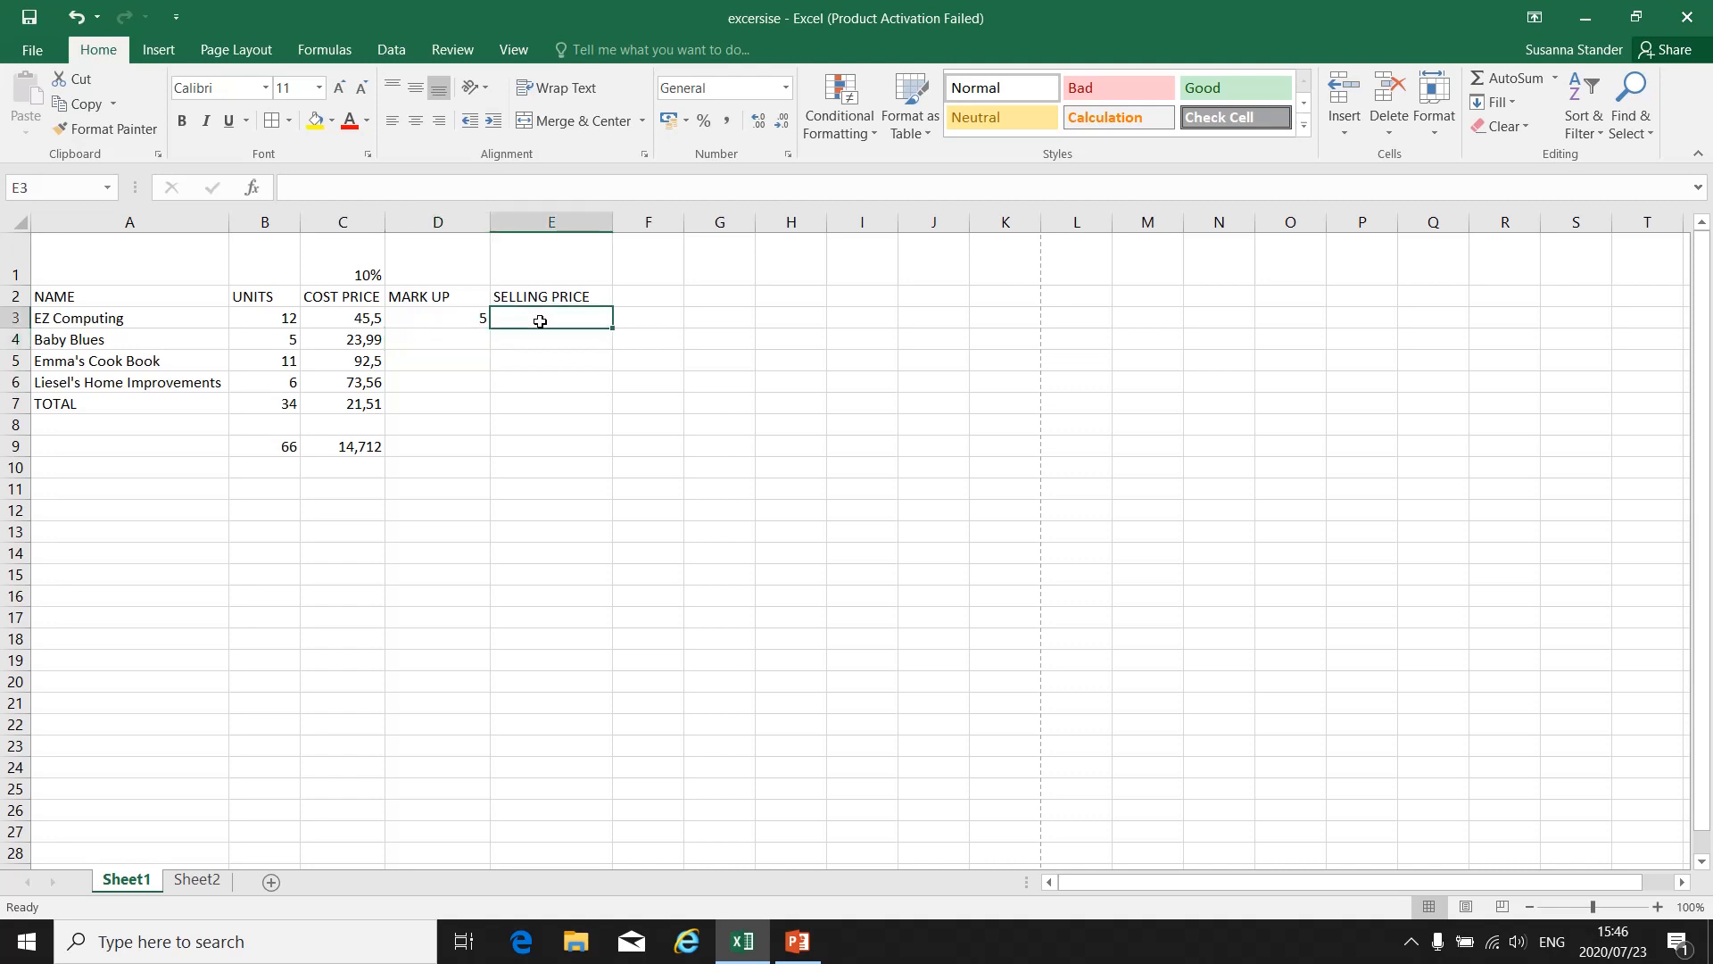
{"action": "type", "text": "=("}
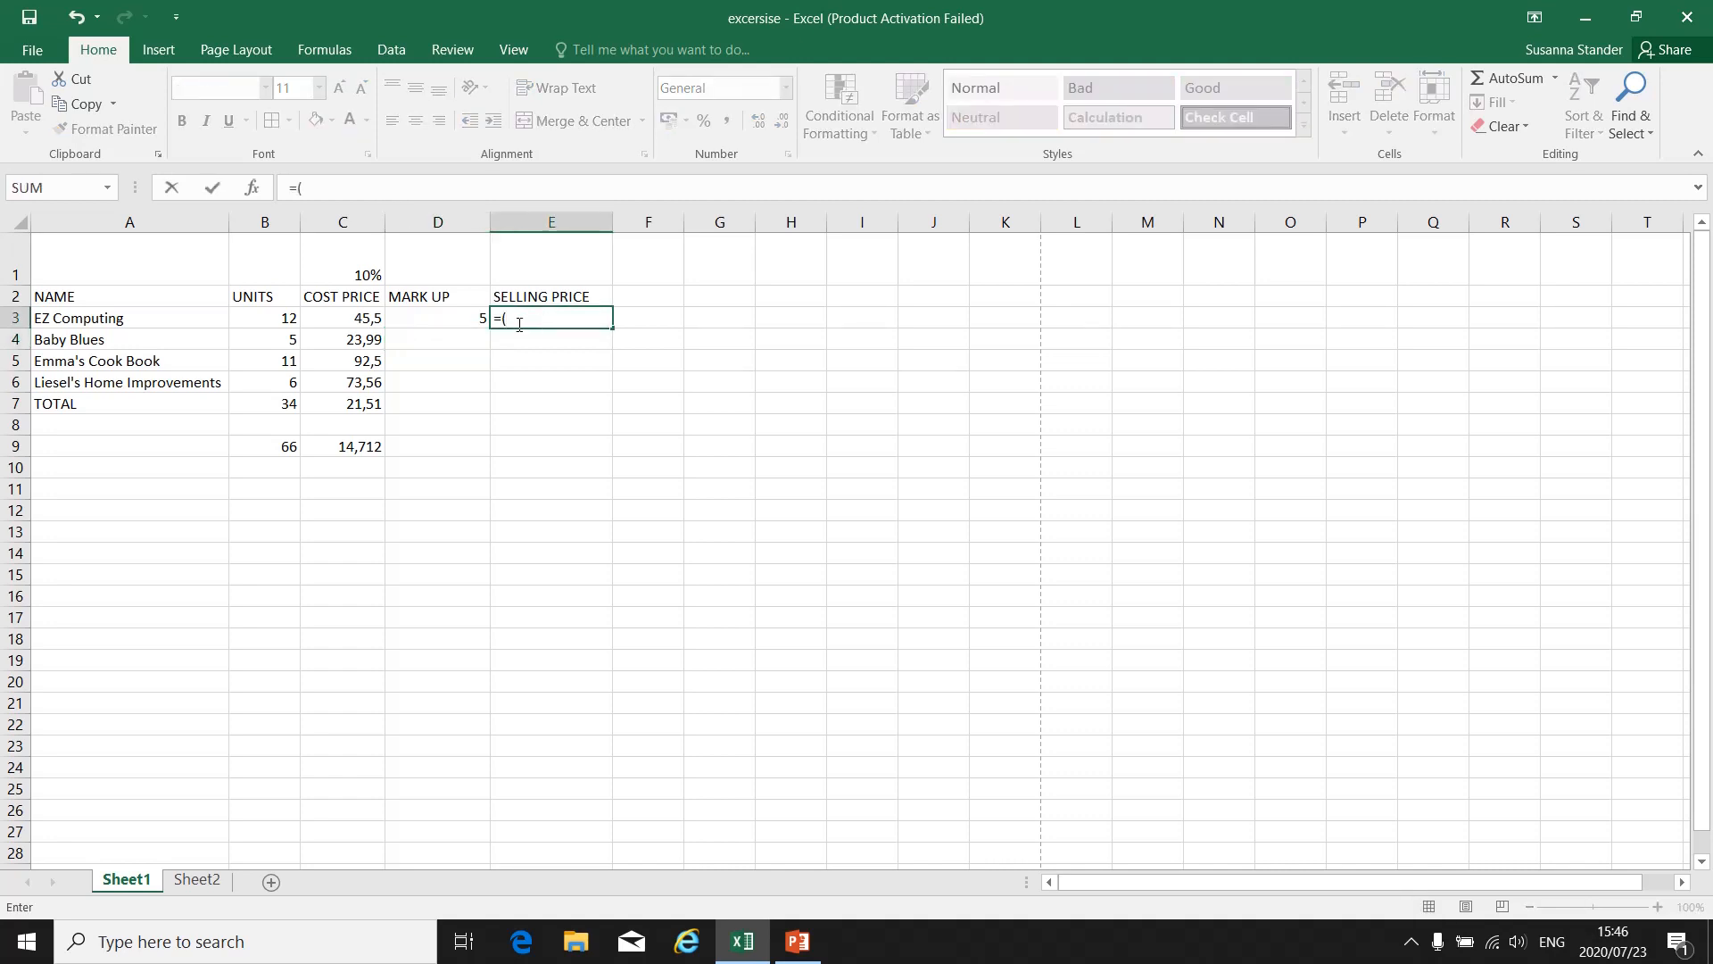
{"action": "left_click", "coordinate": [375, 321]}
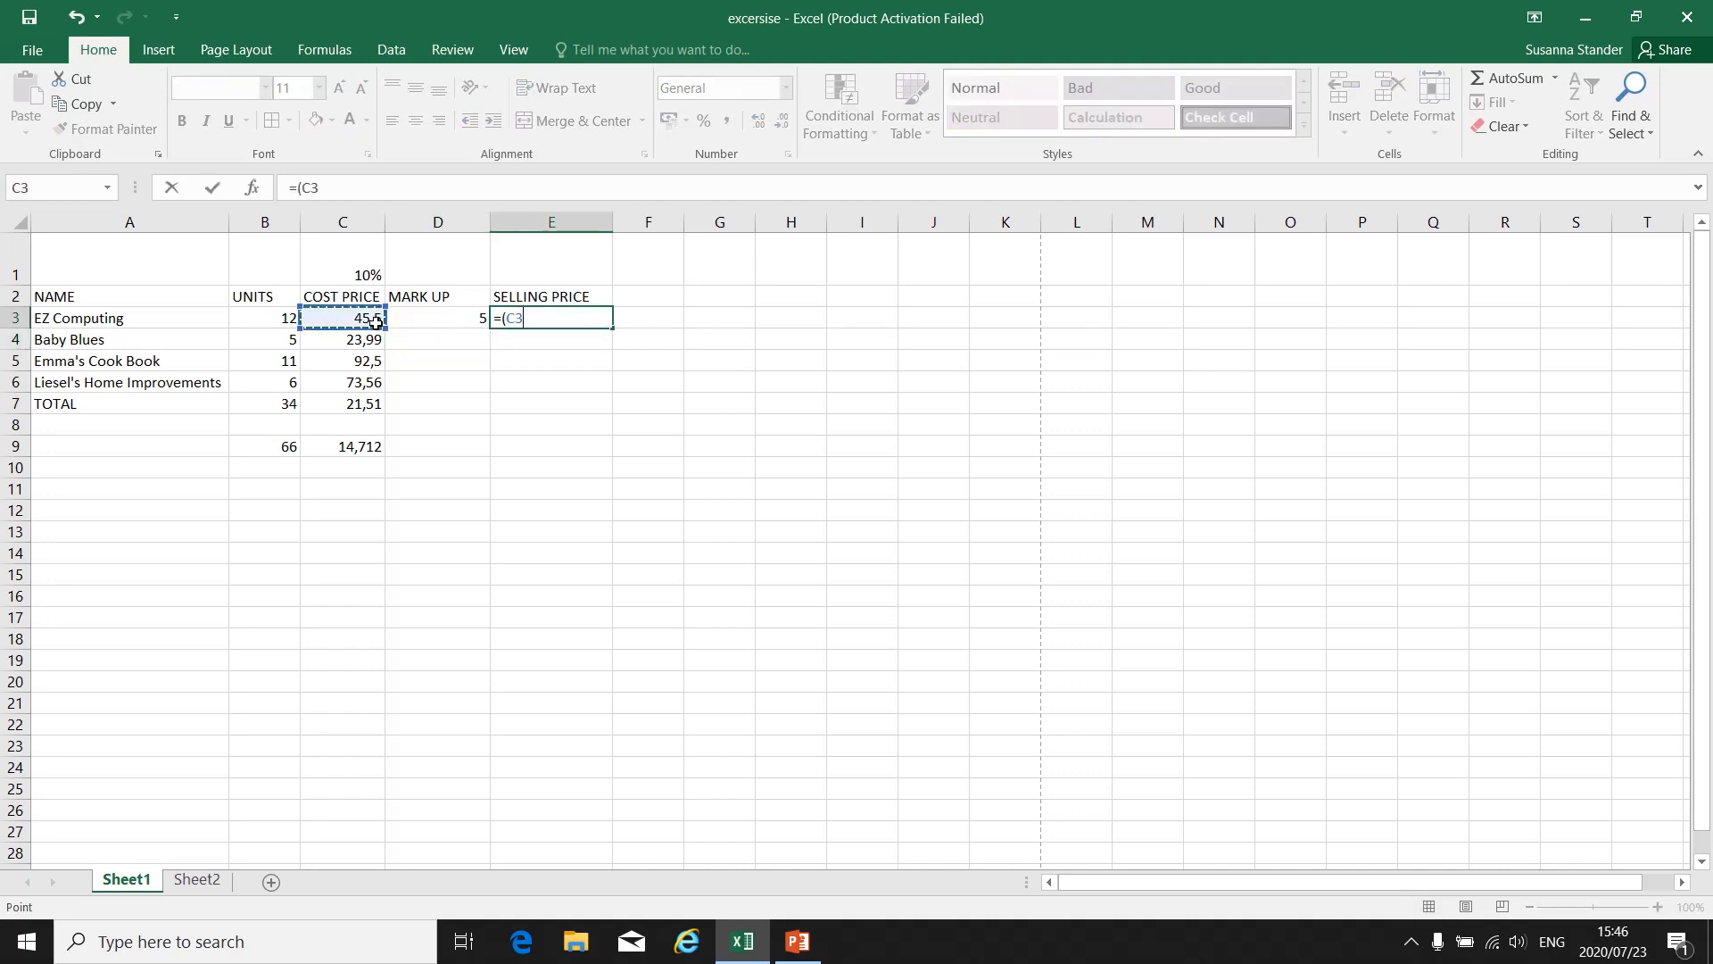
{"action": "type", "text": "*"}
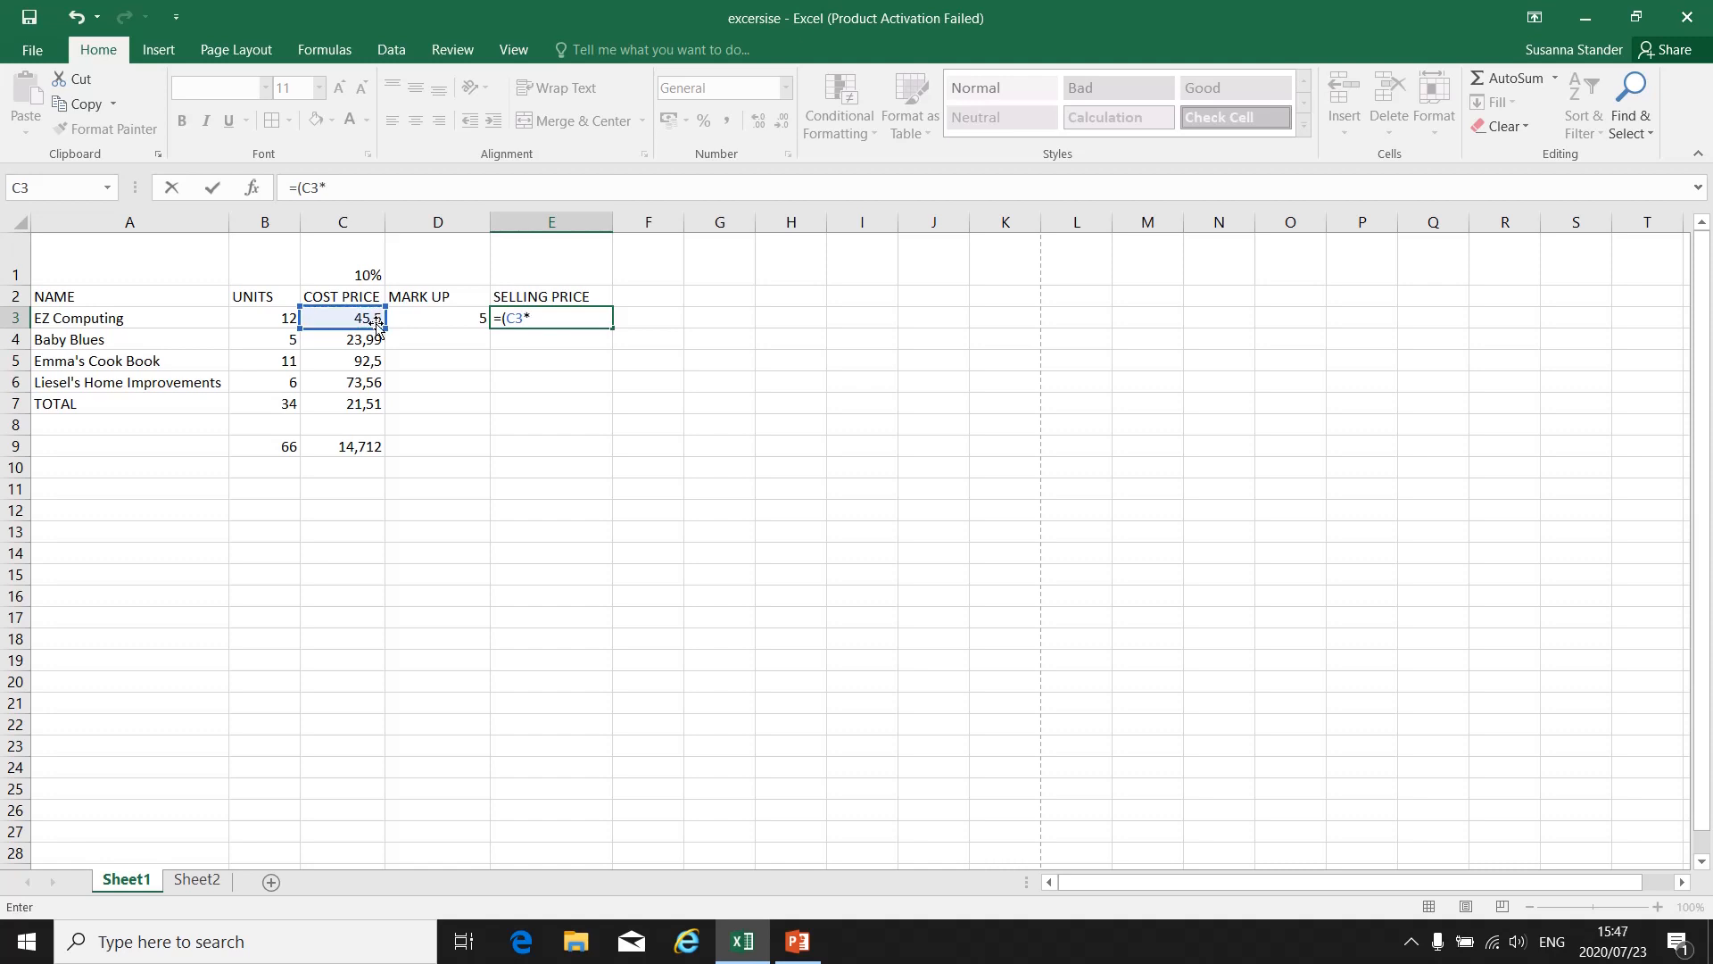
{"action": "left_click", "coordinate": [373, 273]}
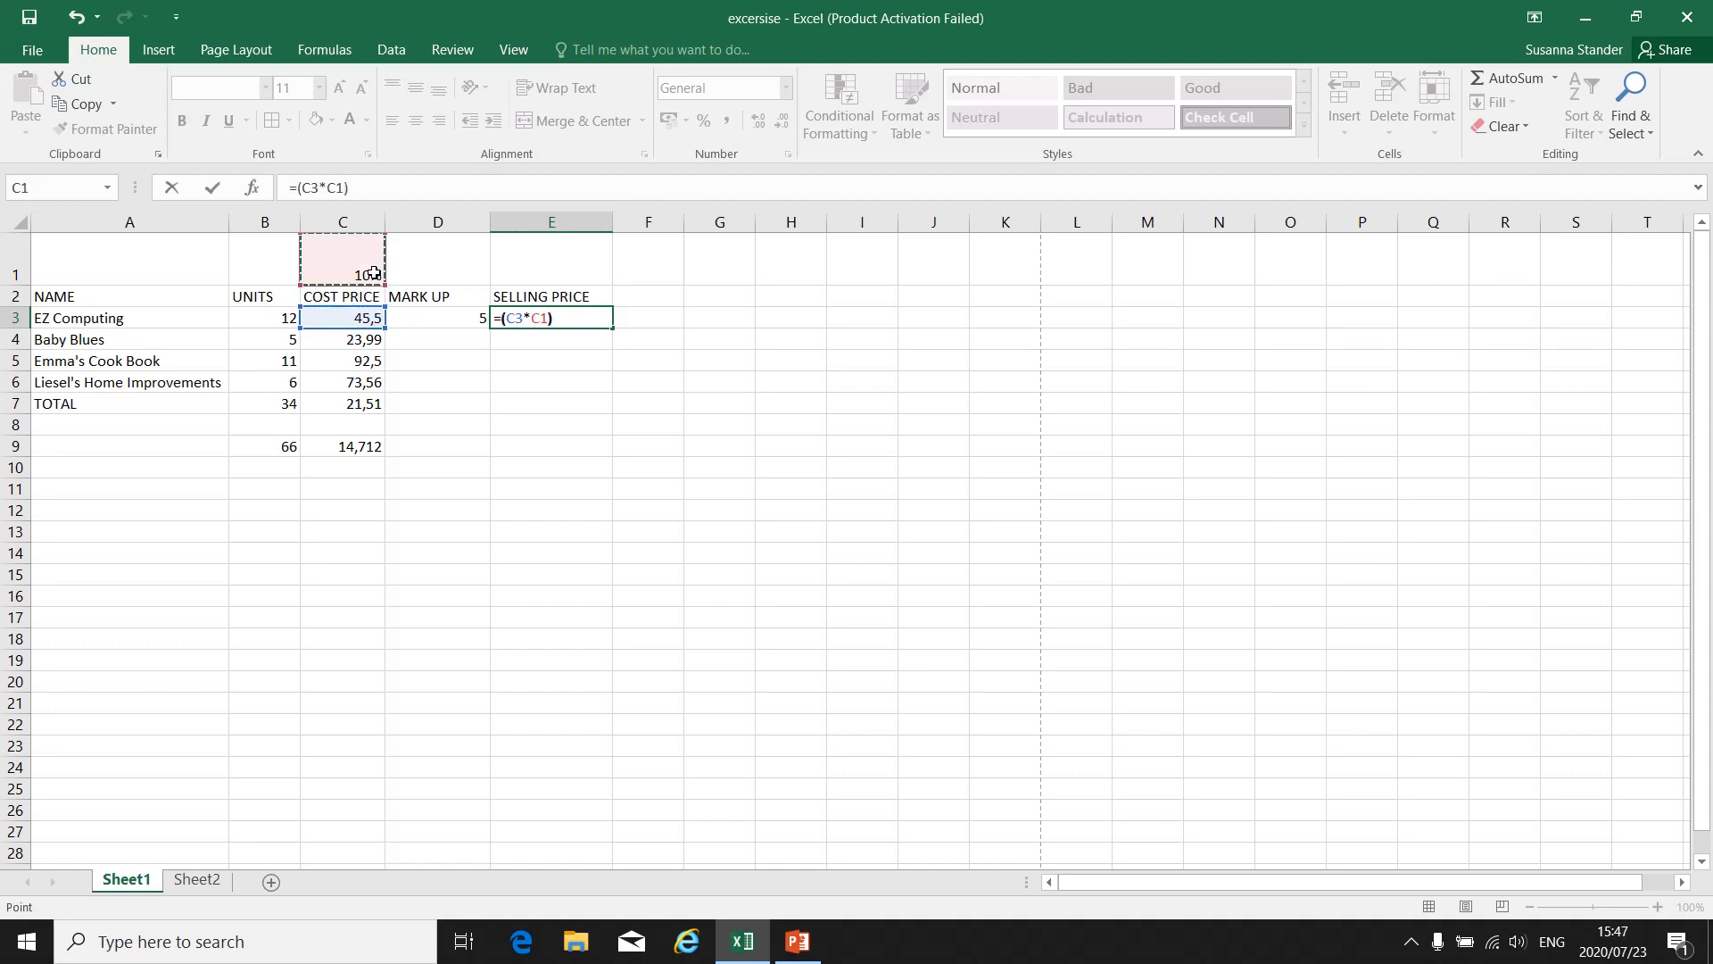
{"action": "type", "text": ")"}
{"action": "key", "text": "Return"}
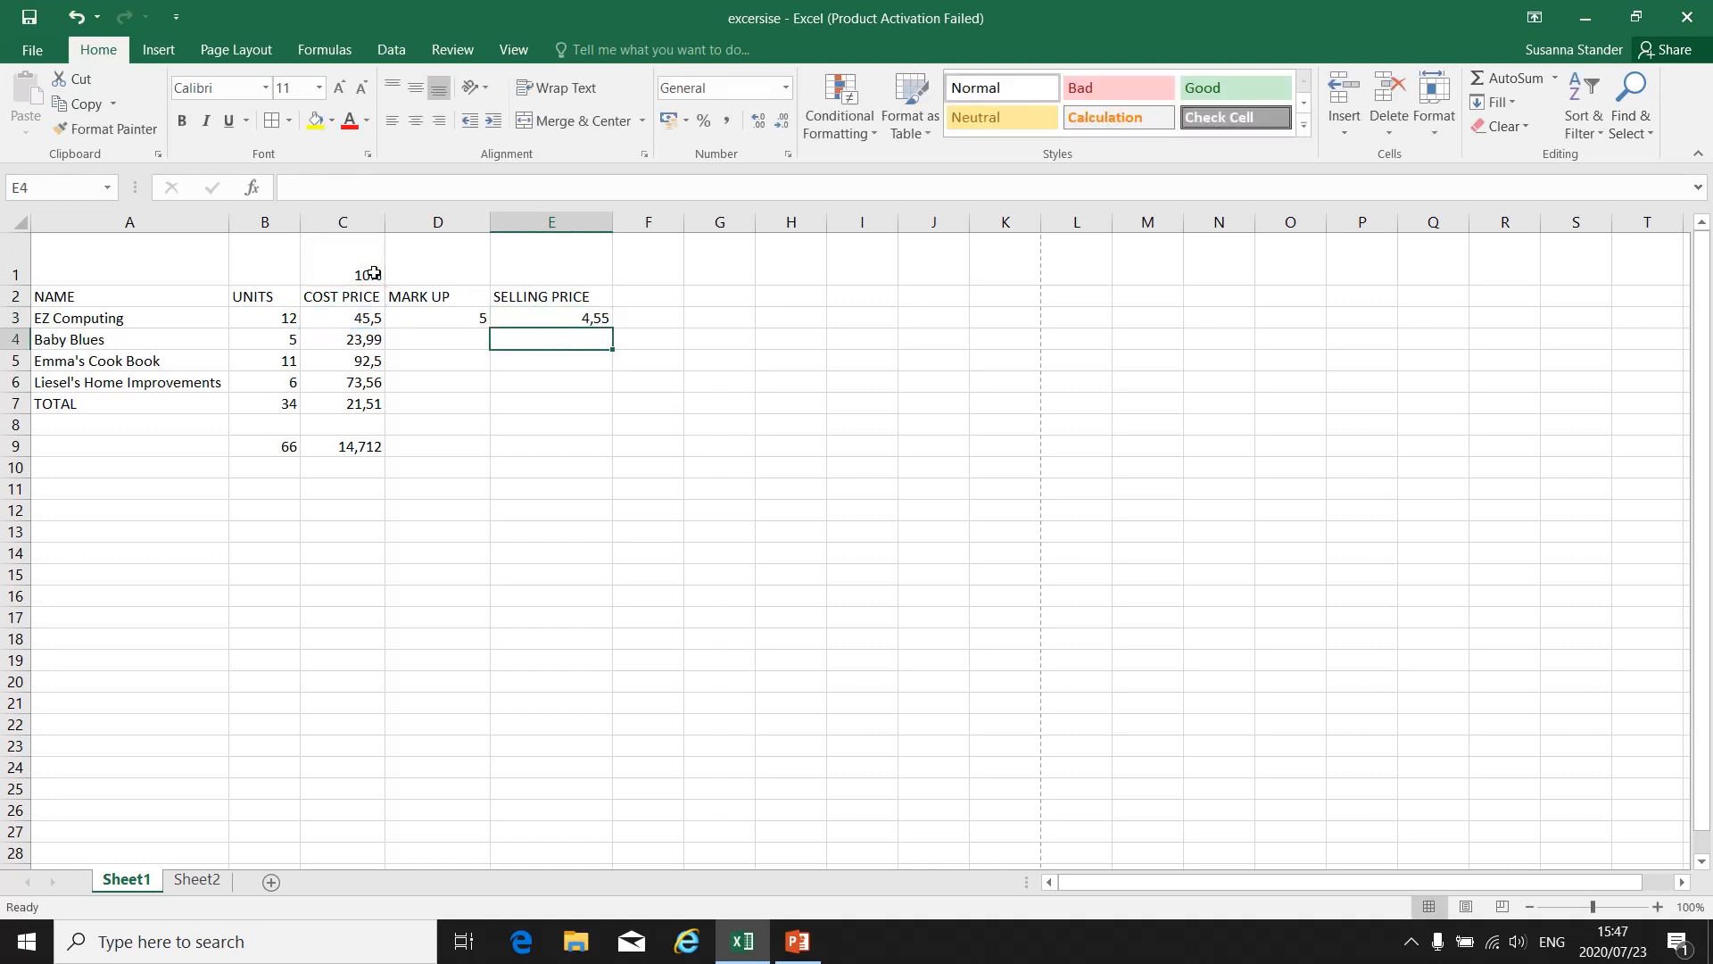
Display the sheet's formulas to compare the references in D3 and E3, and return to showing values.
{"action": "left_click", "coordinate": [464, 318]}
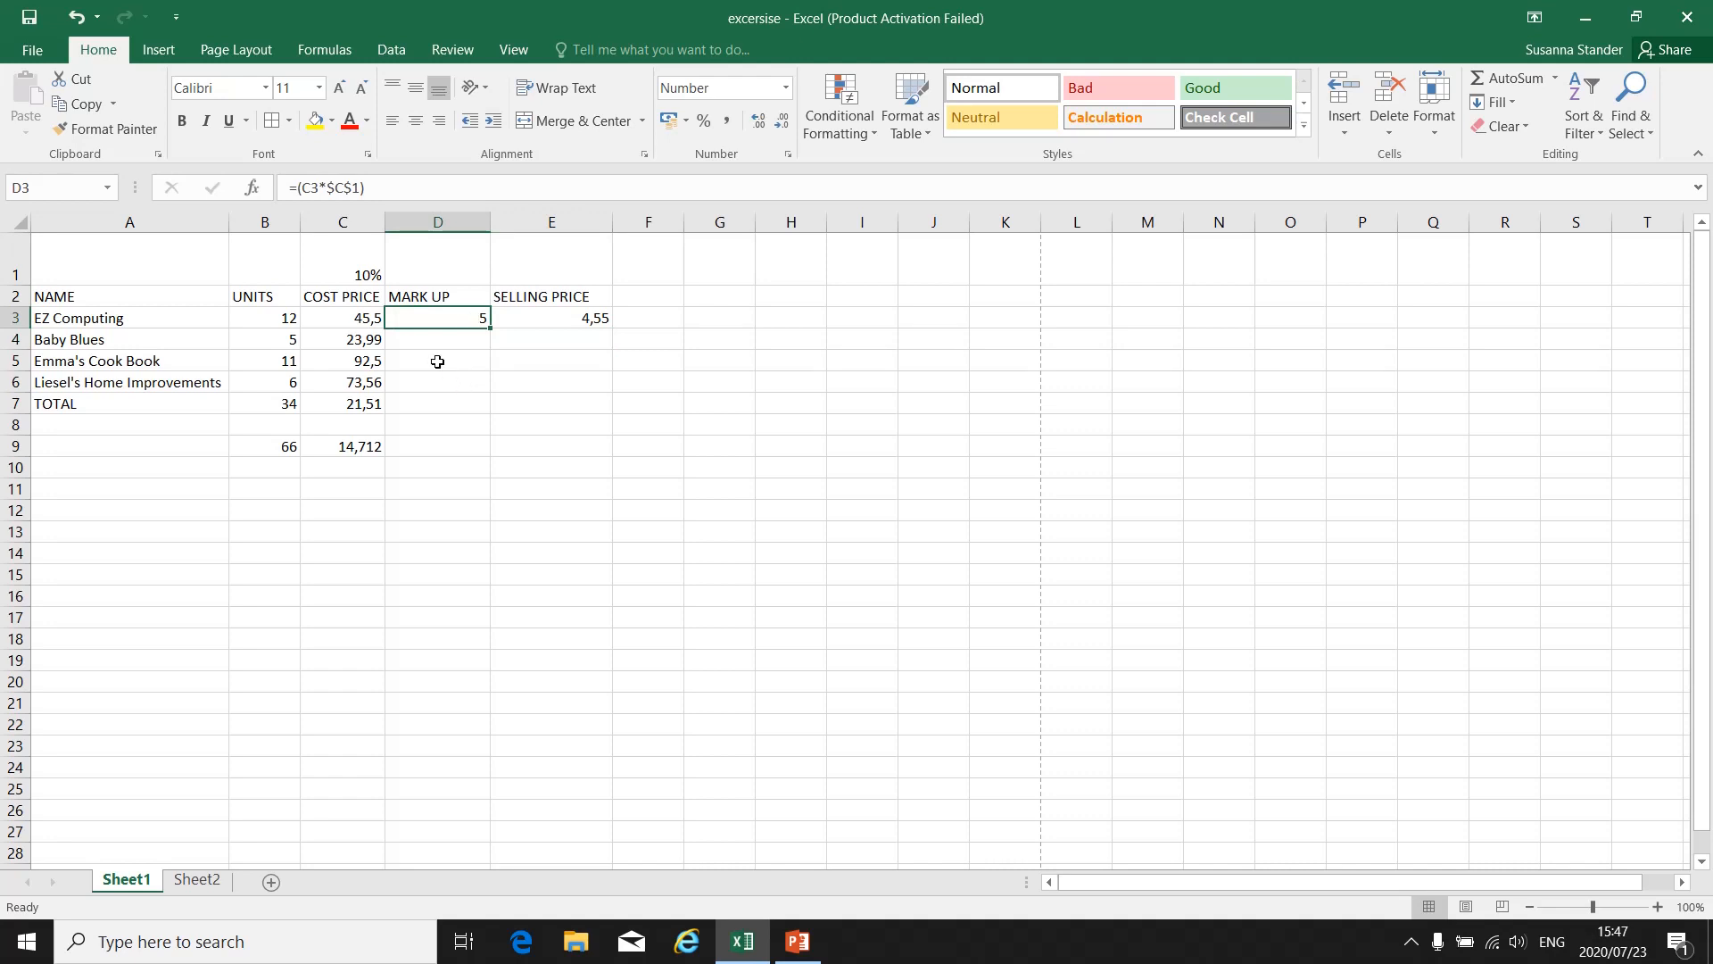
{"action": "key", "text": "ctrl+grave"}
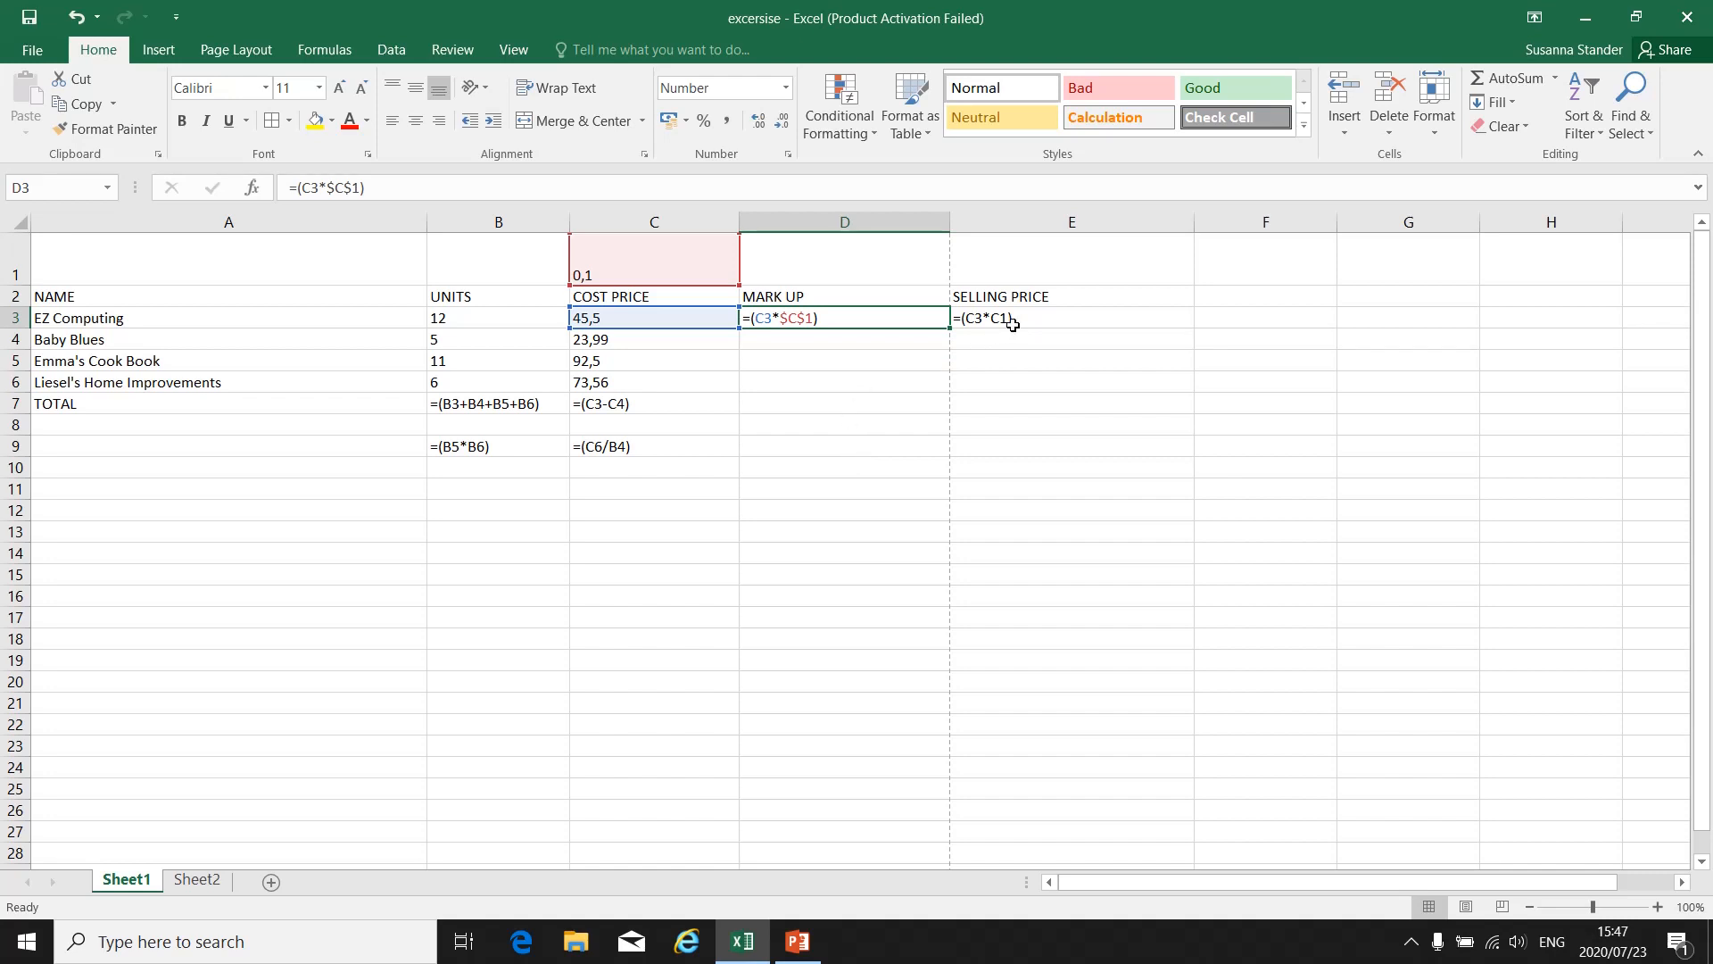
{"action": "left_click", "coordinate": [769, 345]}
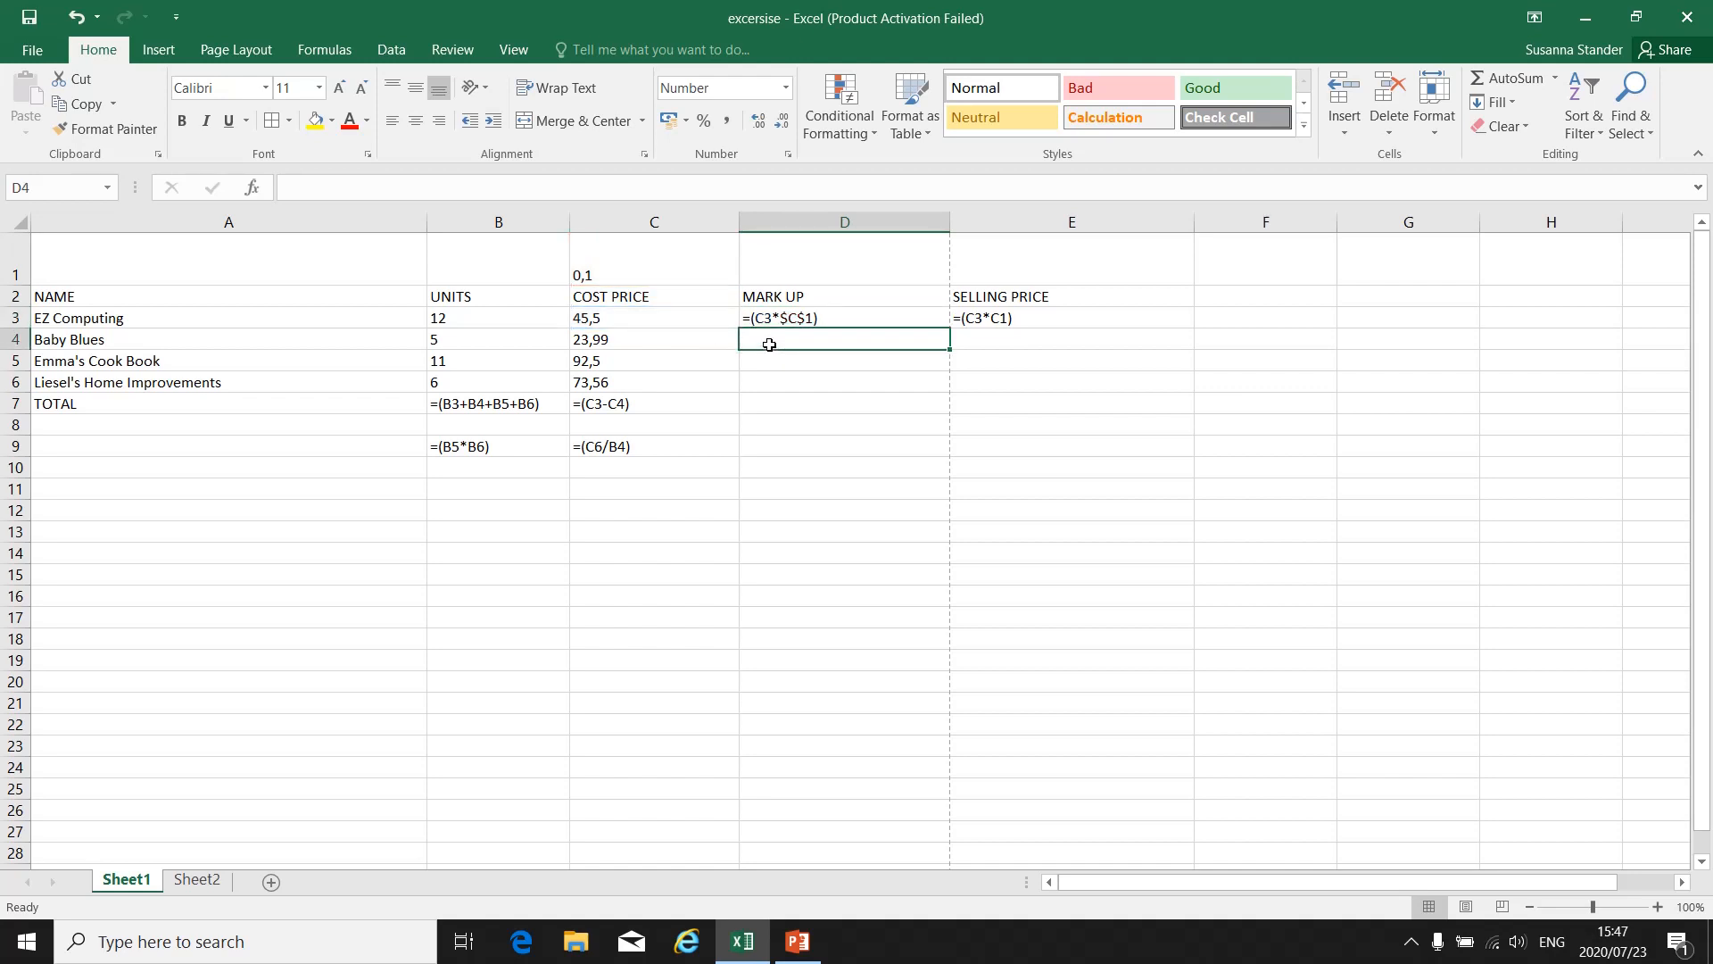
{"action": "key", "text": "ctrl+grave"}
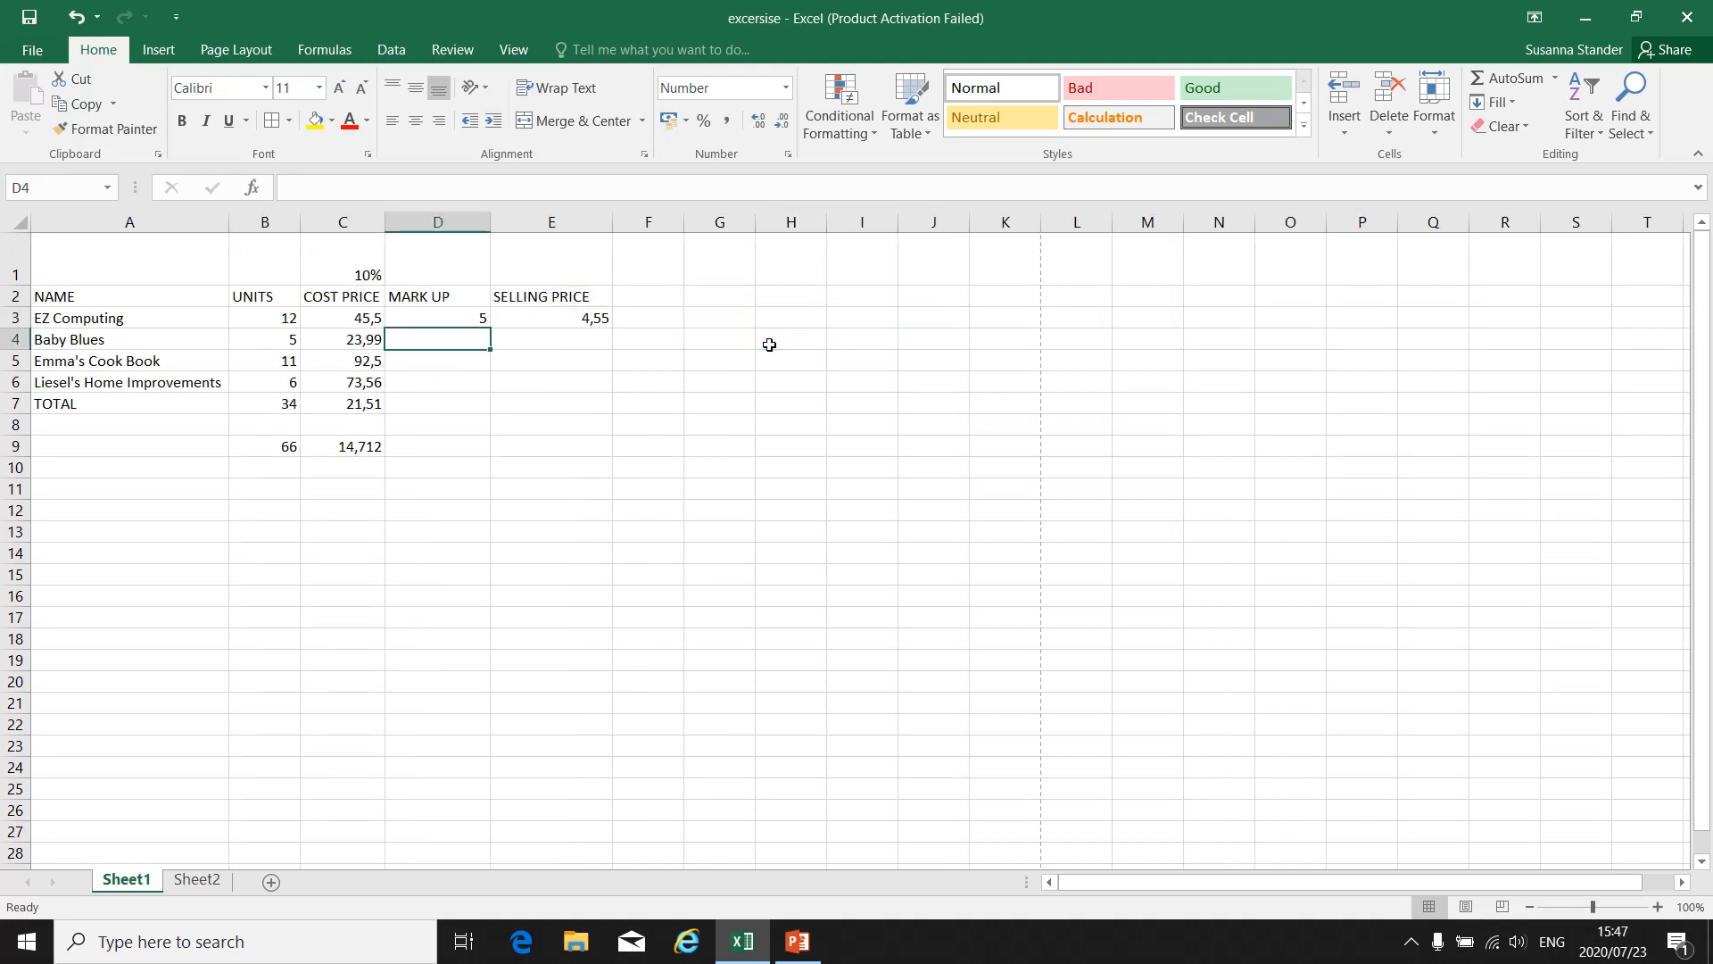
Enter the formula =(C4*$C$1) in cell D4 for the Baby Blues mark up, and check it by temporarily displaying the sheet's formulas.
{"action": "type", "text": "=("}
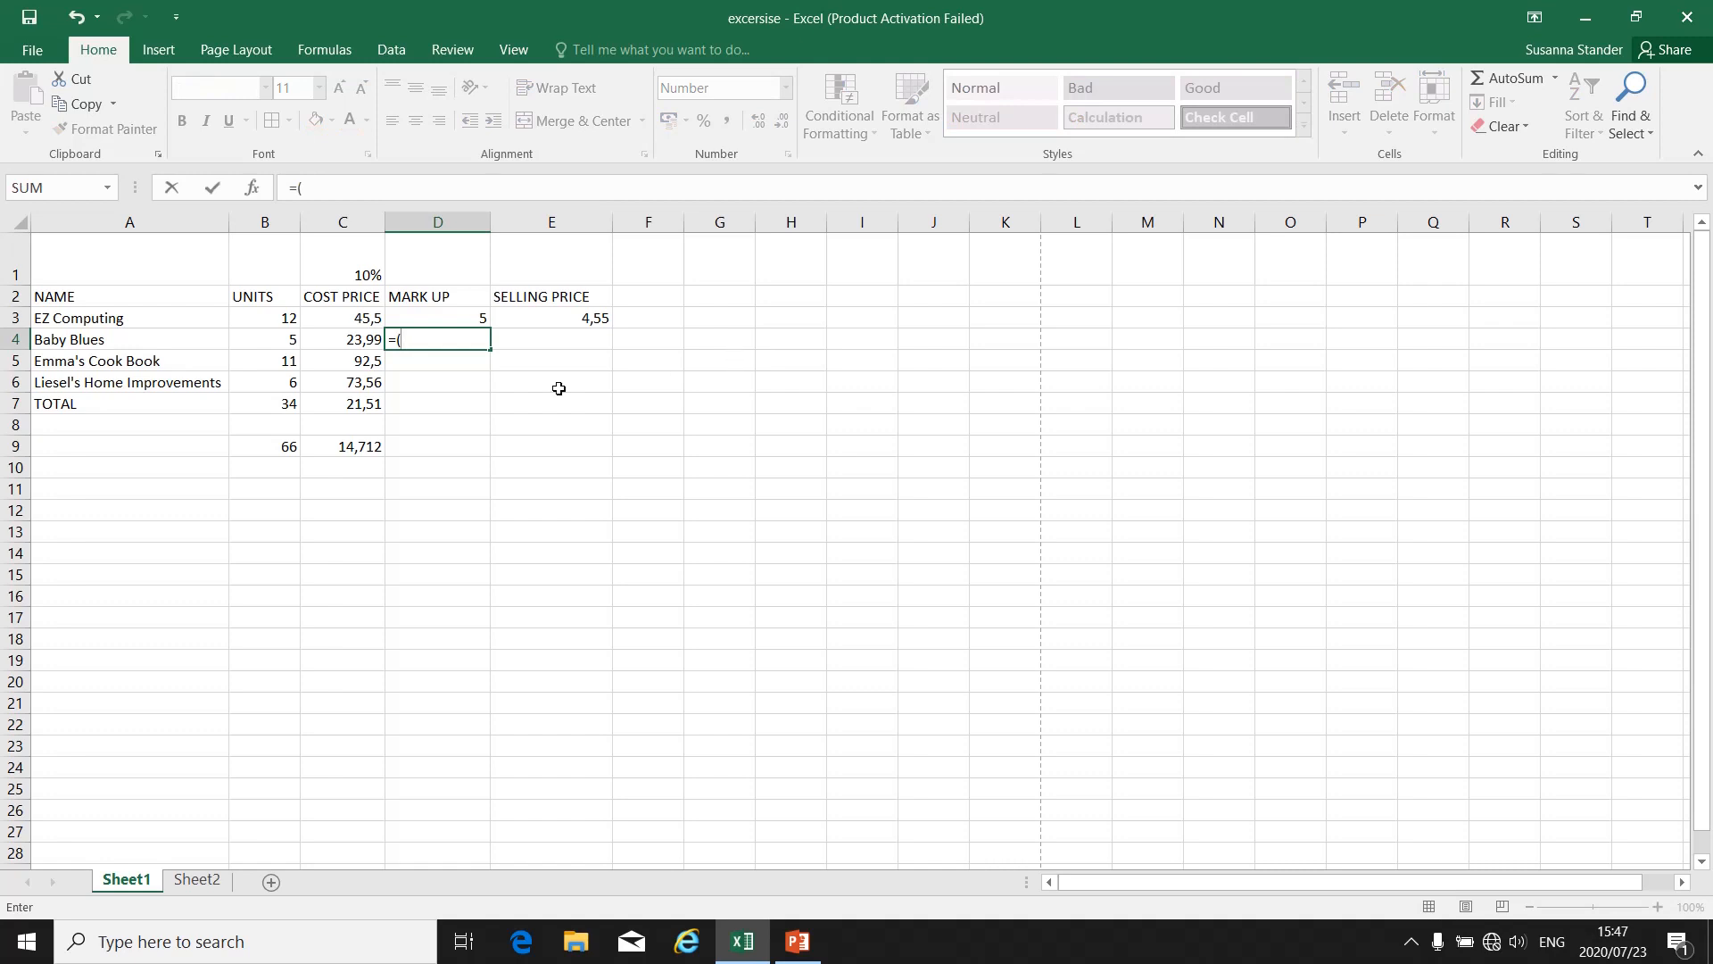
{"action": "left_click", "coordinate": [374, 342]}
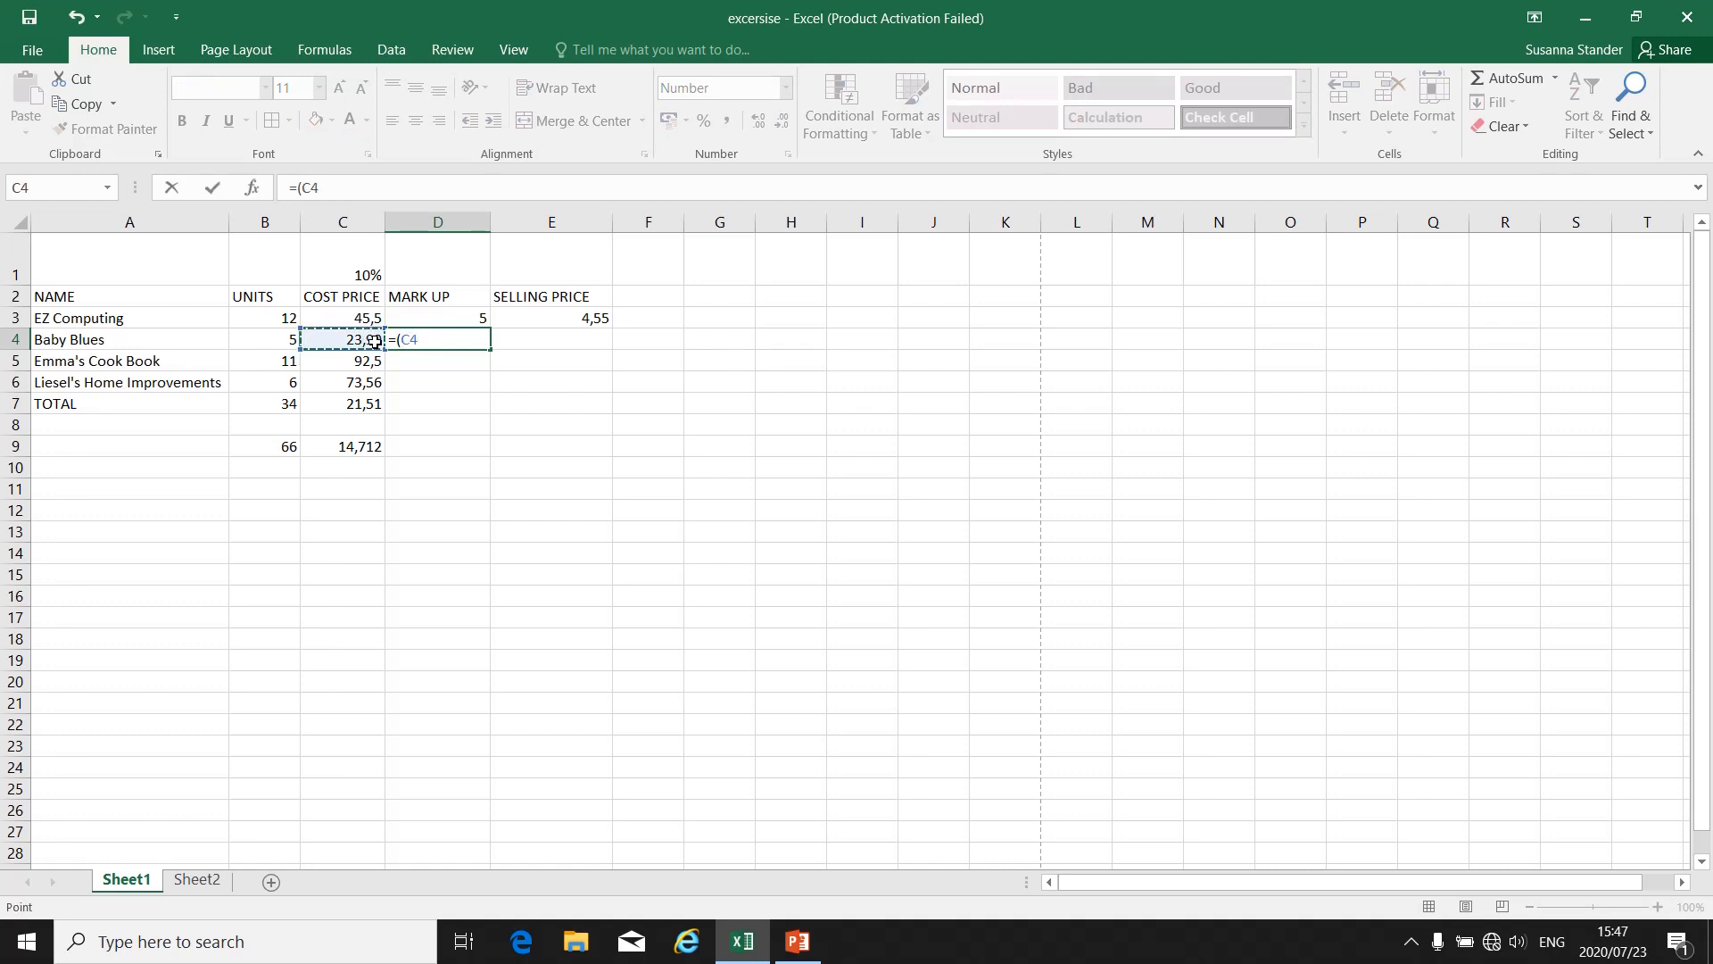
{"action": "type", "text": "*"}
{"action": "left_click", "coordinate": [344, 273]}
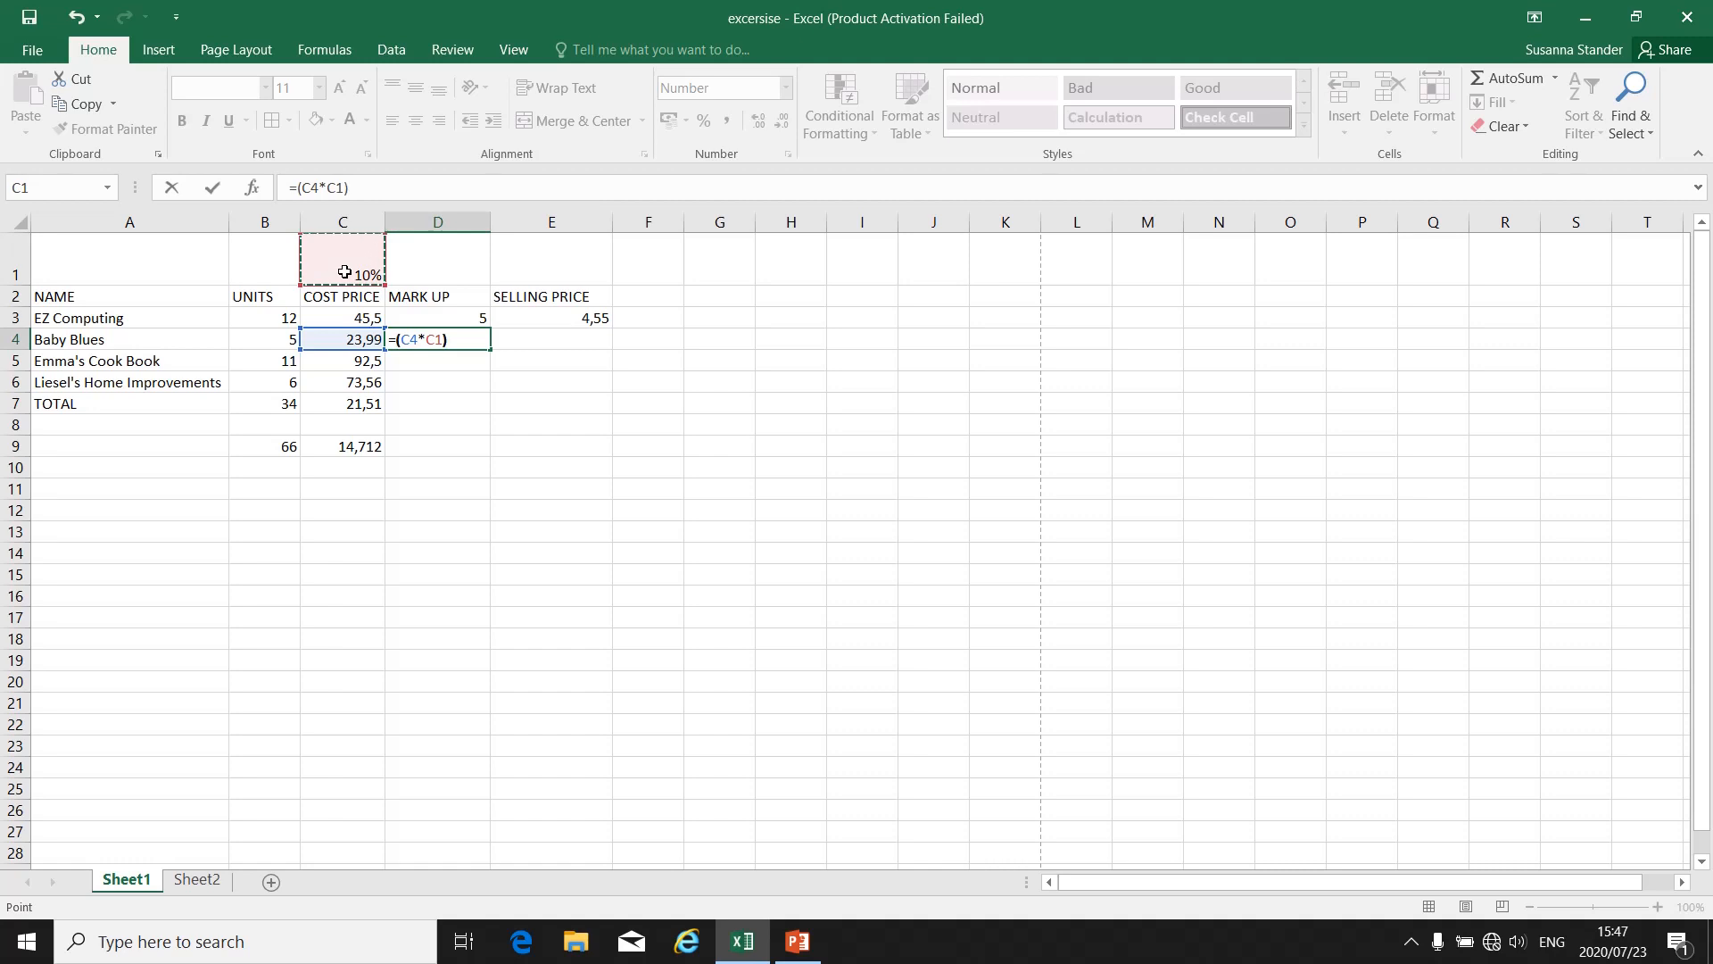
{"action": "type", "text": ")"}
{"action": "key", "text": "F4"}
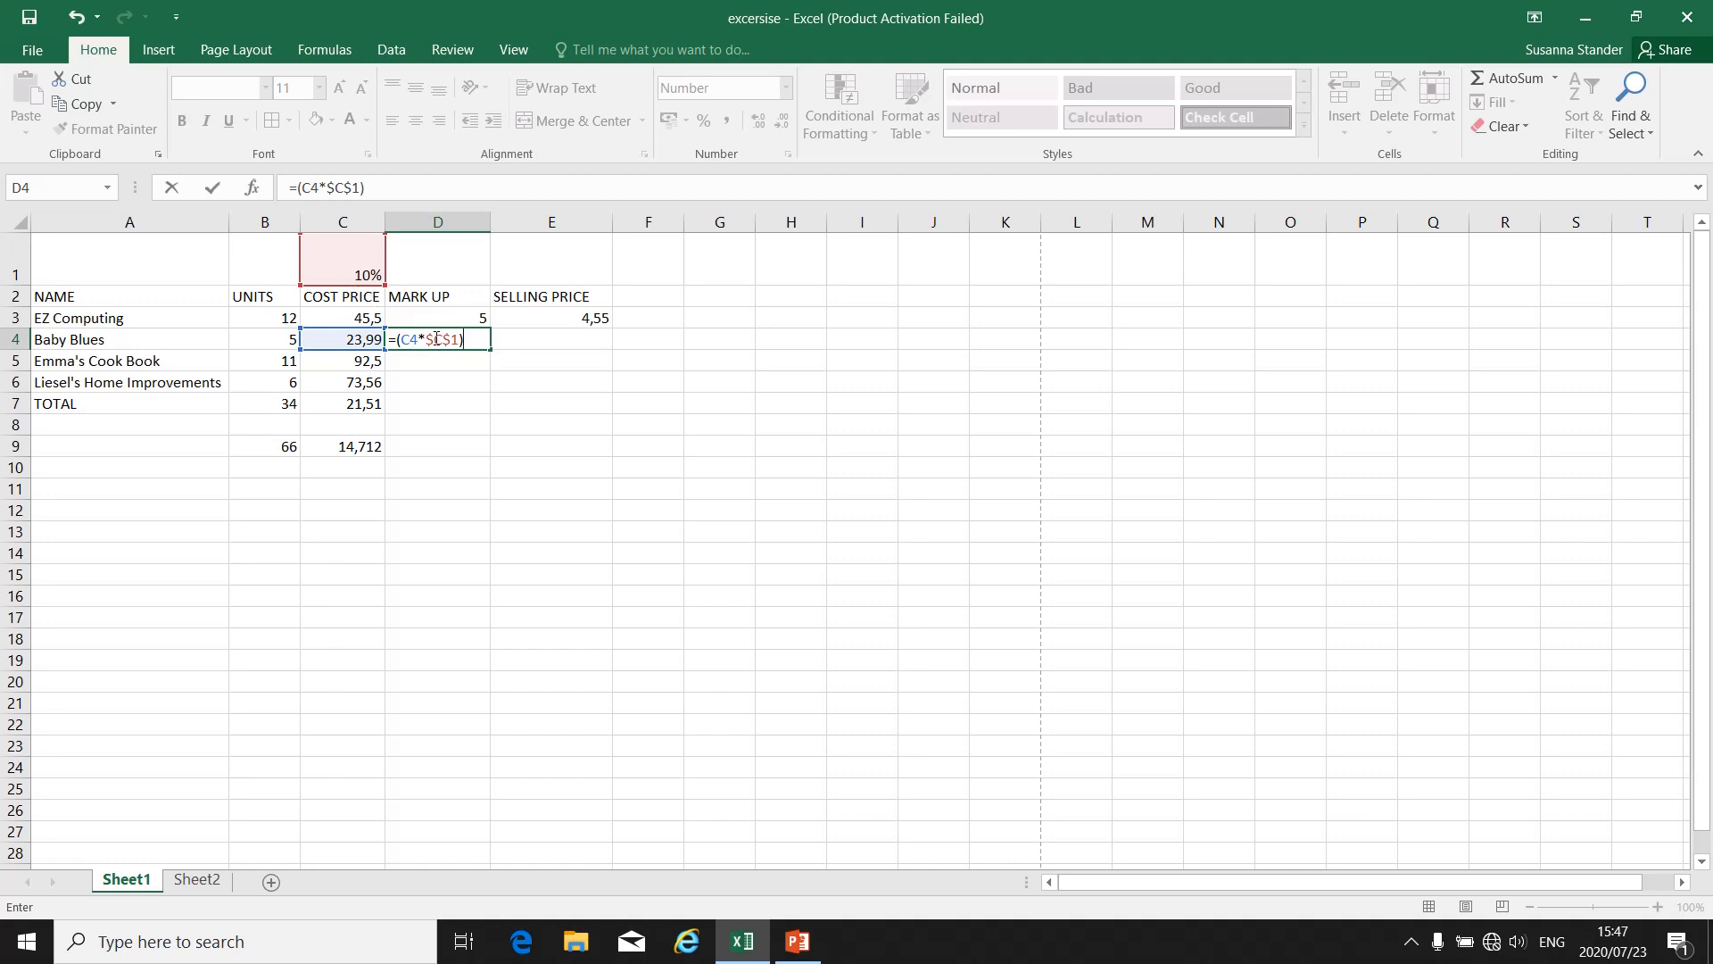
{"action": "key", "text": "Return"}
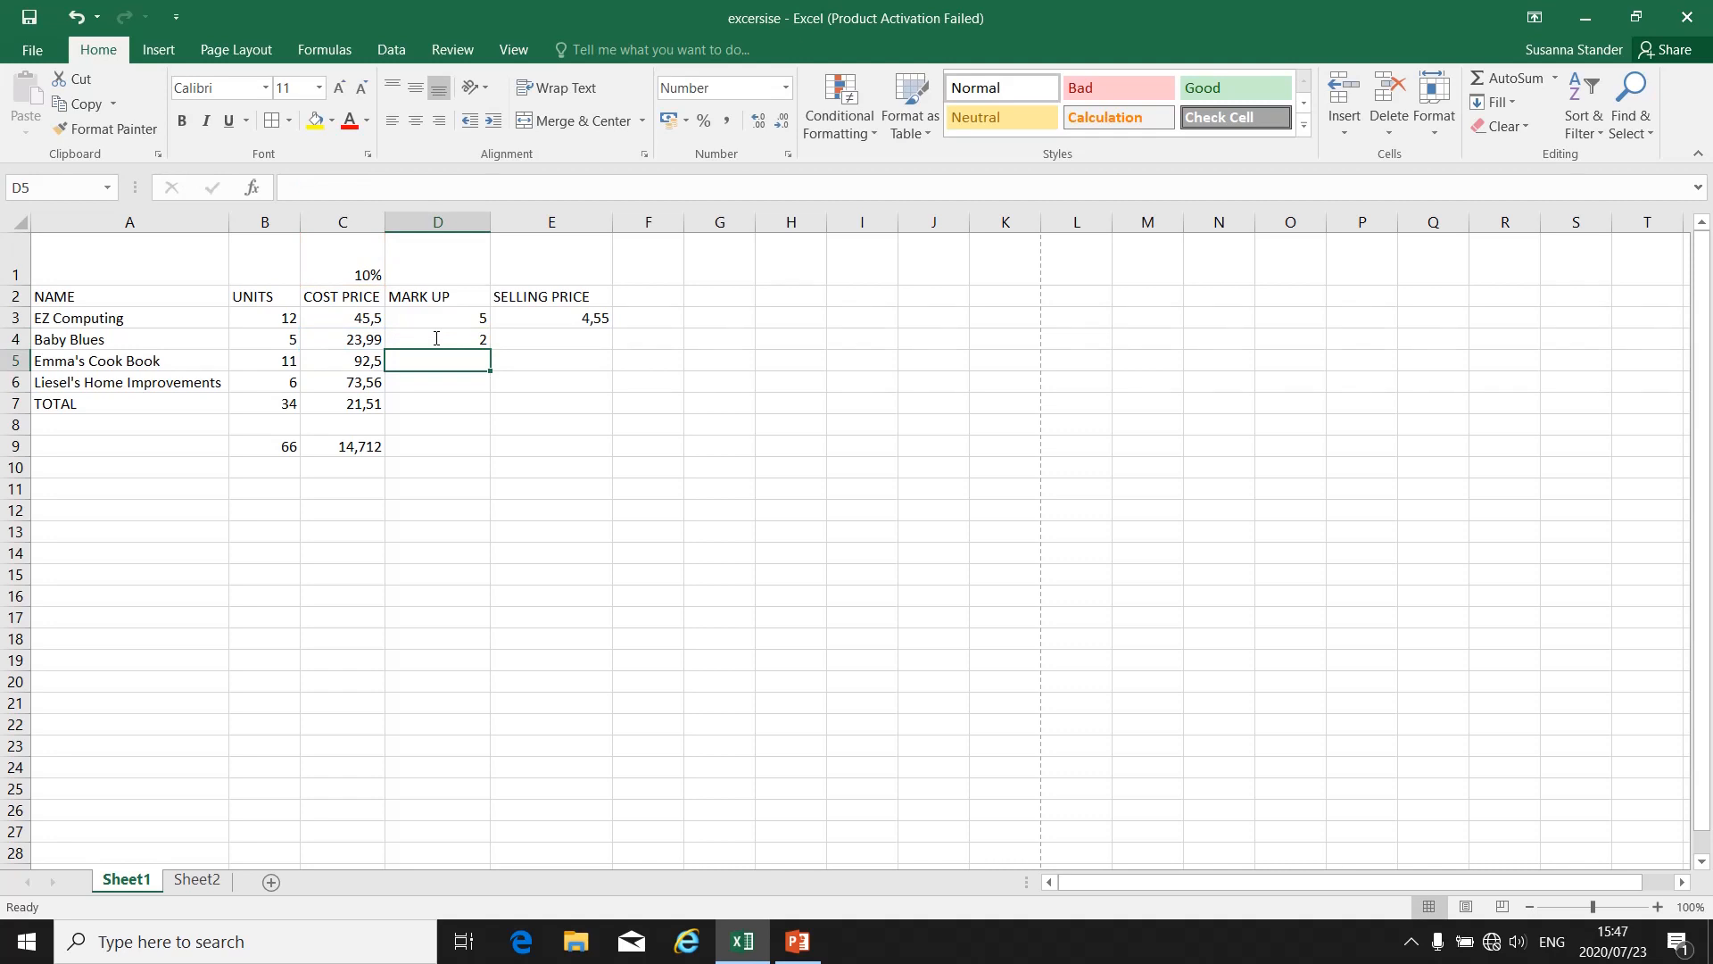
{"action": "key", "text": "ctrl+grave"}
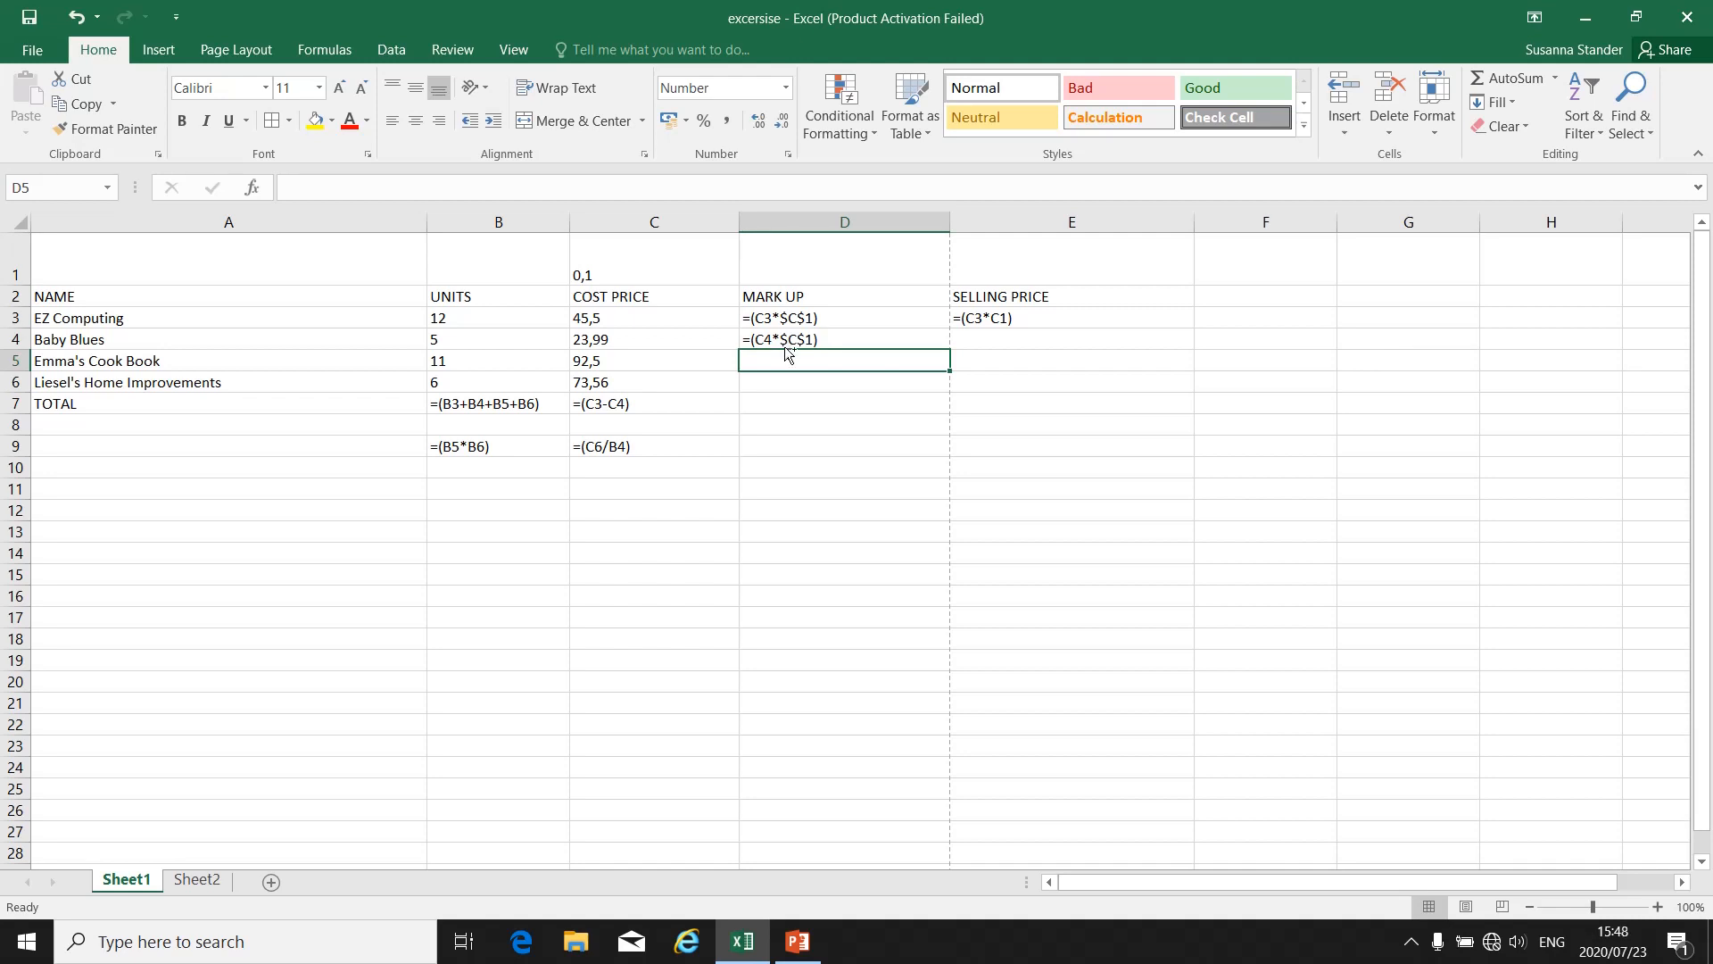
{"action": "key", "text": "ctrl+grave"}
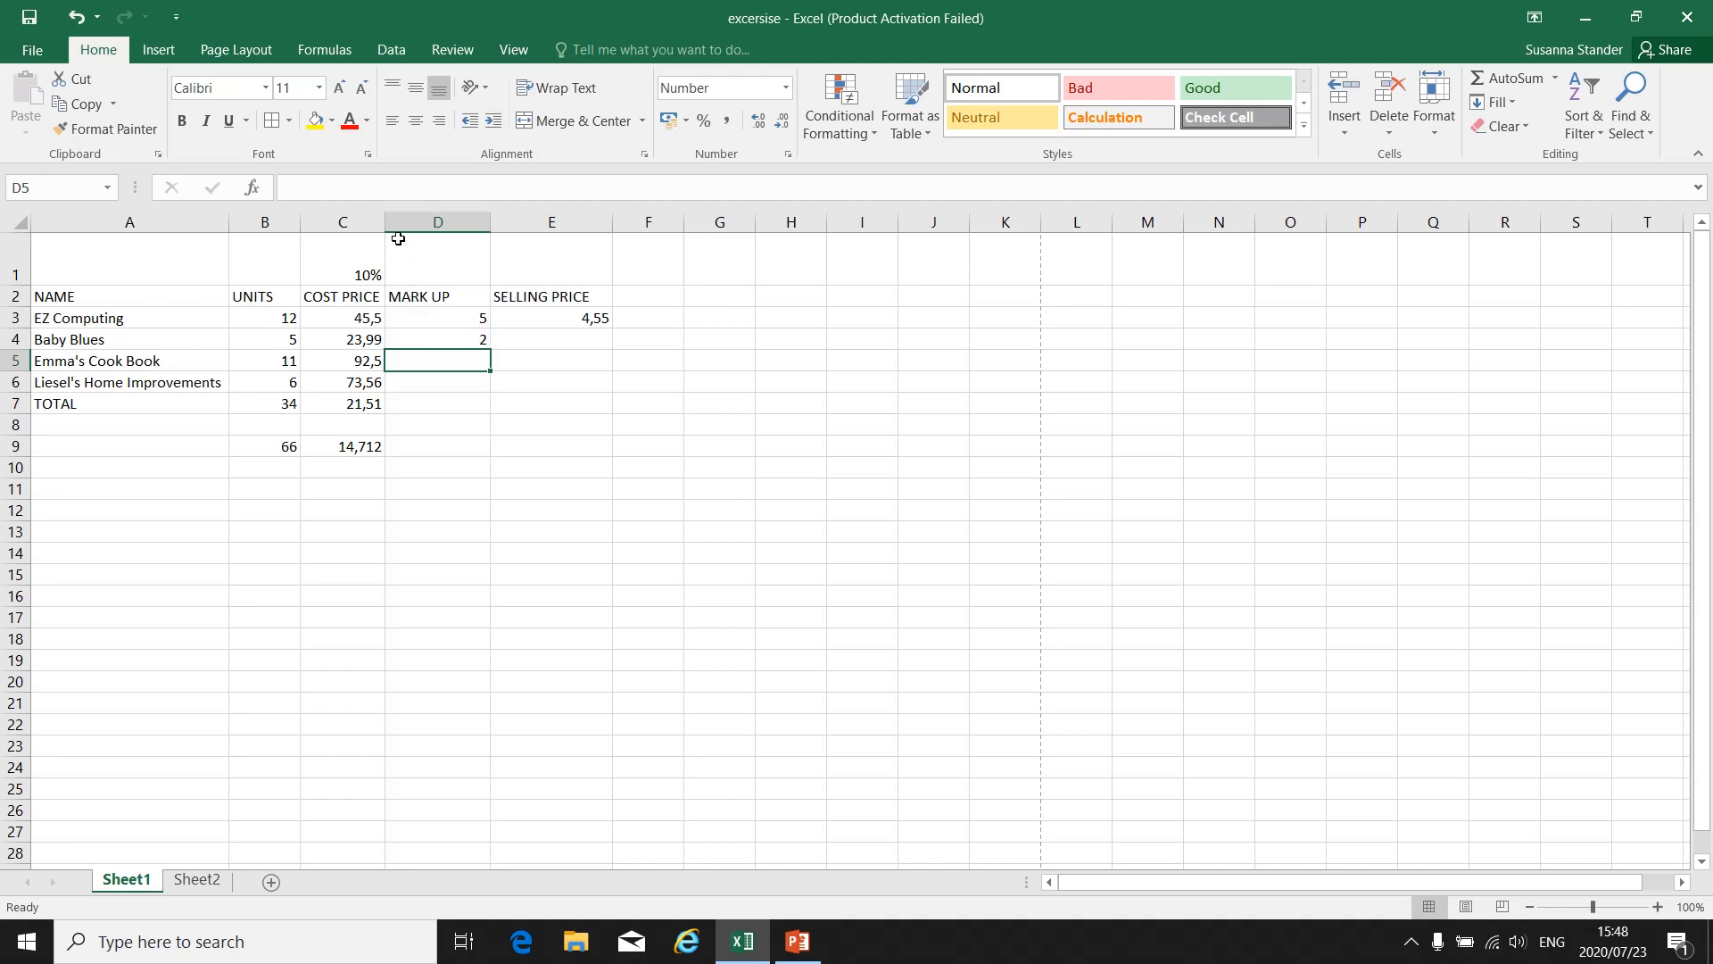
Switch to PowerPoint to view the Unit 13.3 slide on average, maximum, minimum and count functions, and return to the Excel workbook.
{"action": "left_click", "coordinate": [798, 942]}
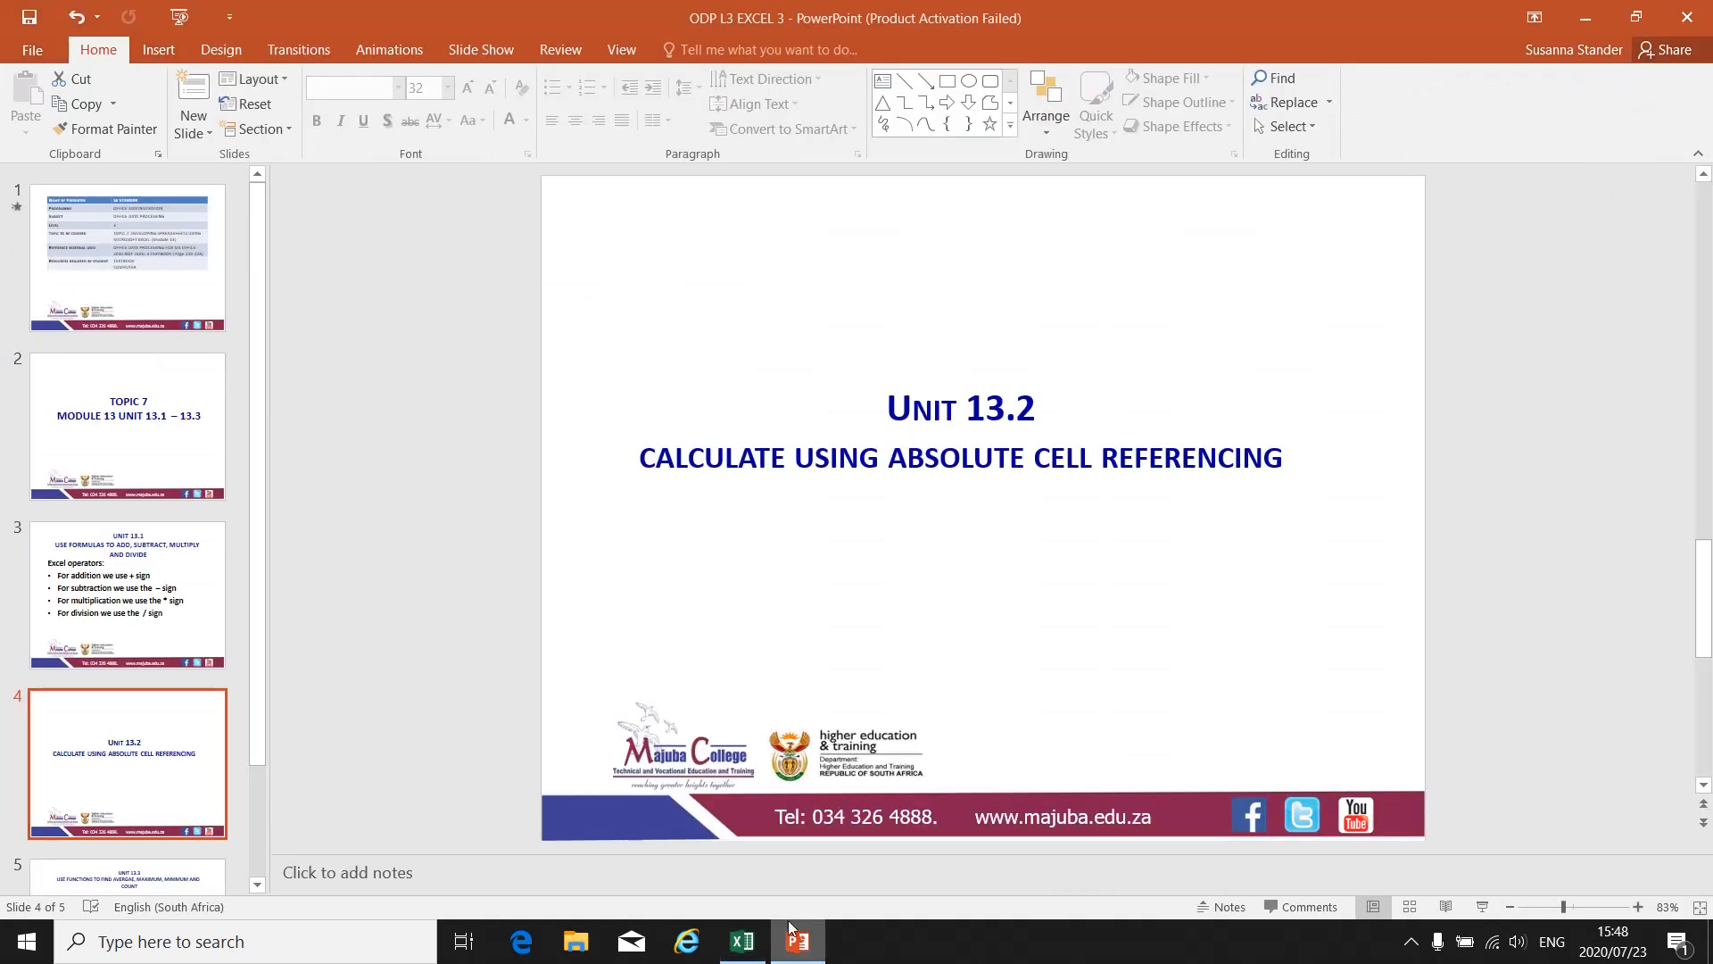
{"action": "scroll", "coordinate": [162, 827], "scroll_direction": "down", "scroll_amount": 2}
{"action": "left_click", "coordinate": [162, 826]}
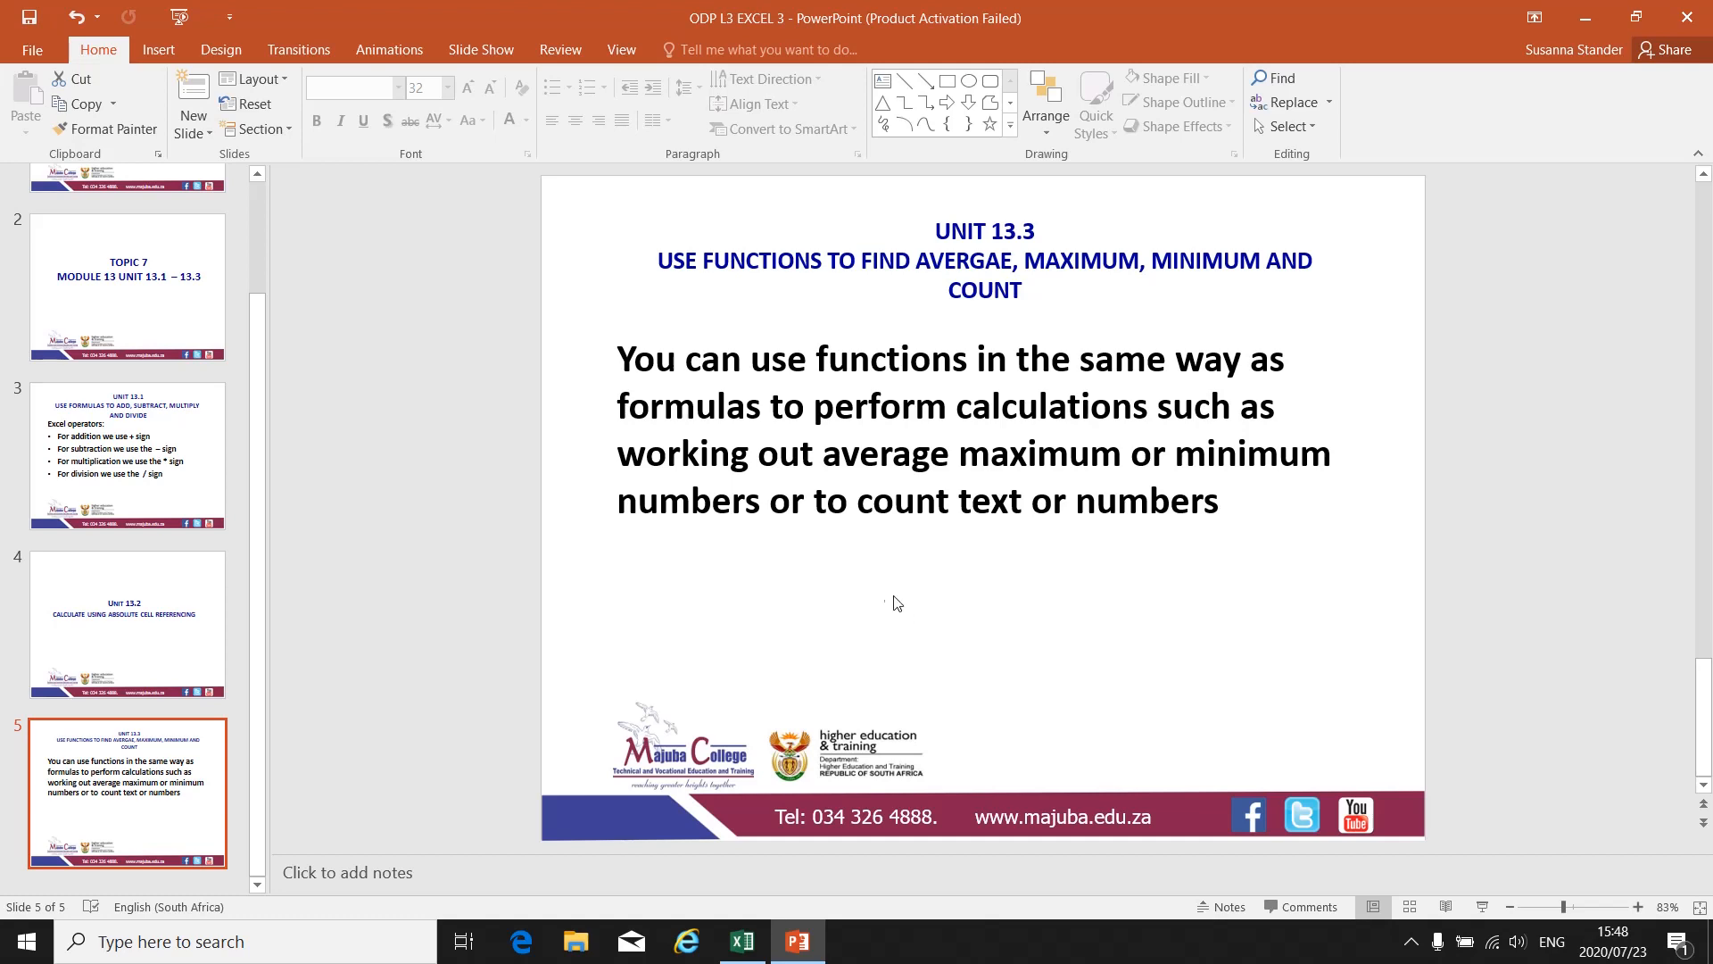
{"action": "left_click", "coordinate": [742, 941]}
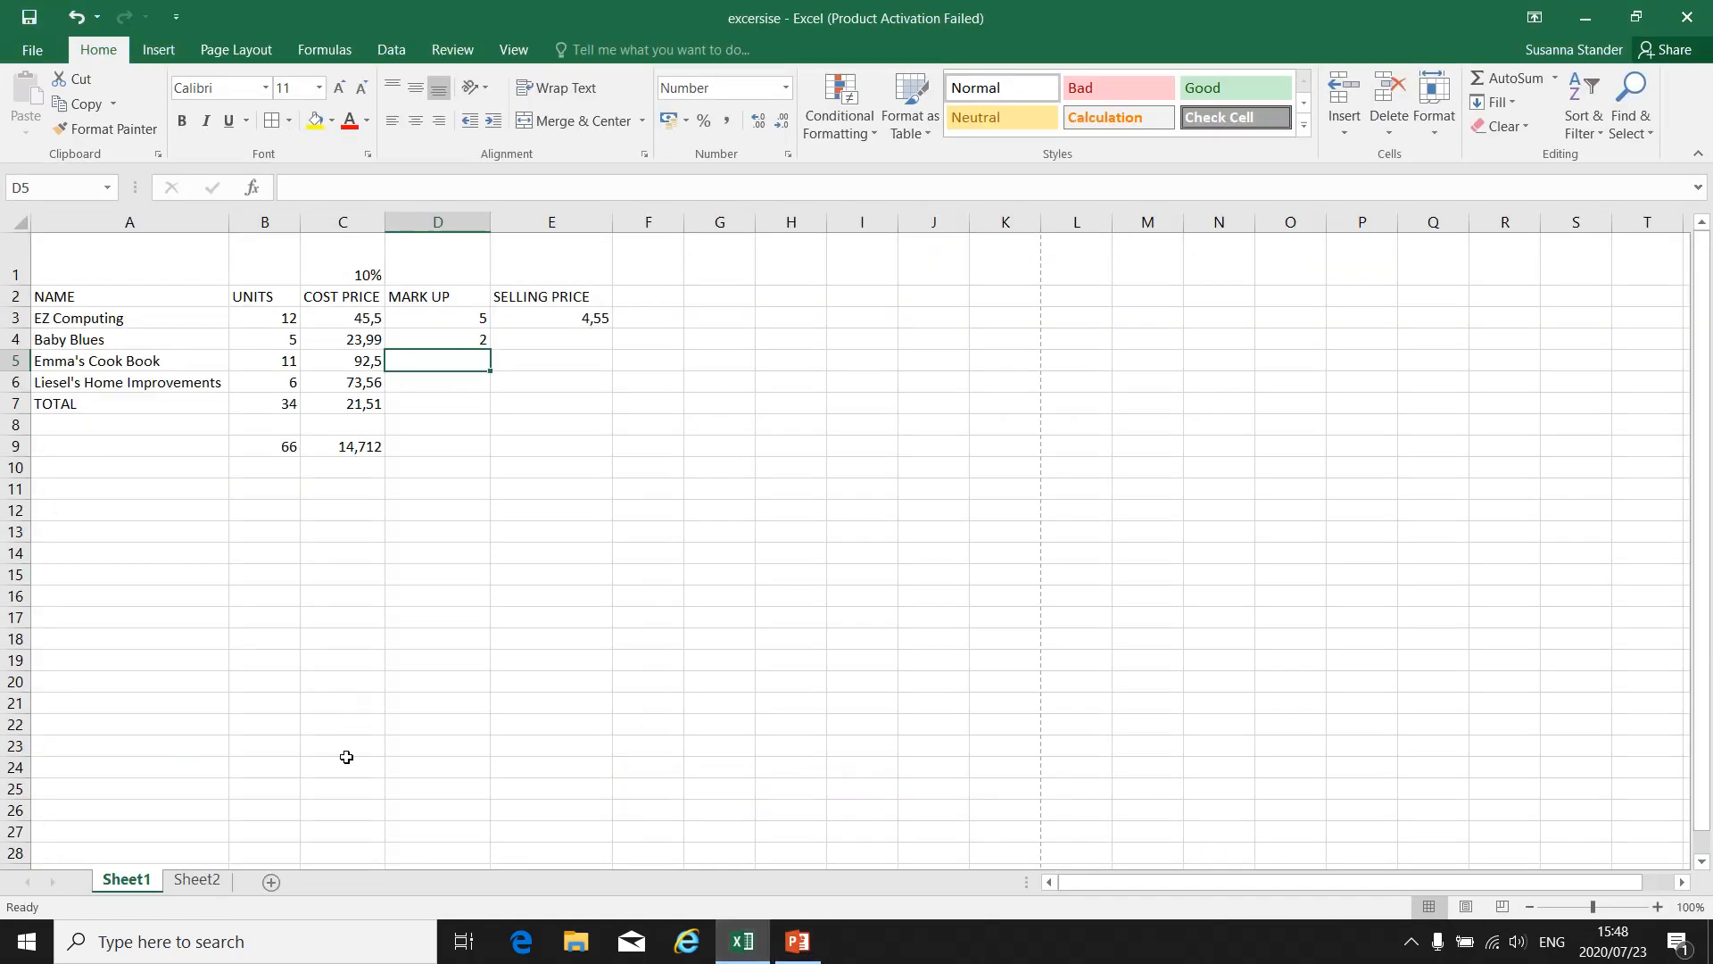
On Sheet2, enter =max(B2:B8) in cell B10 for the highest mark obtained in Assessment 1.
{"action": "left_click", "coordinate": [198, 881]}
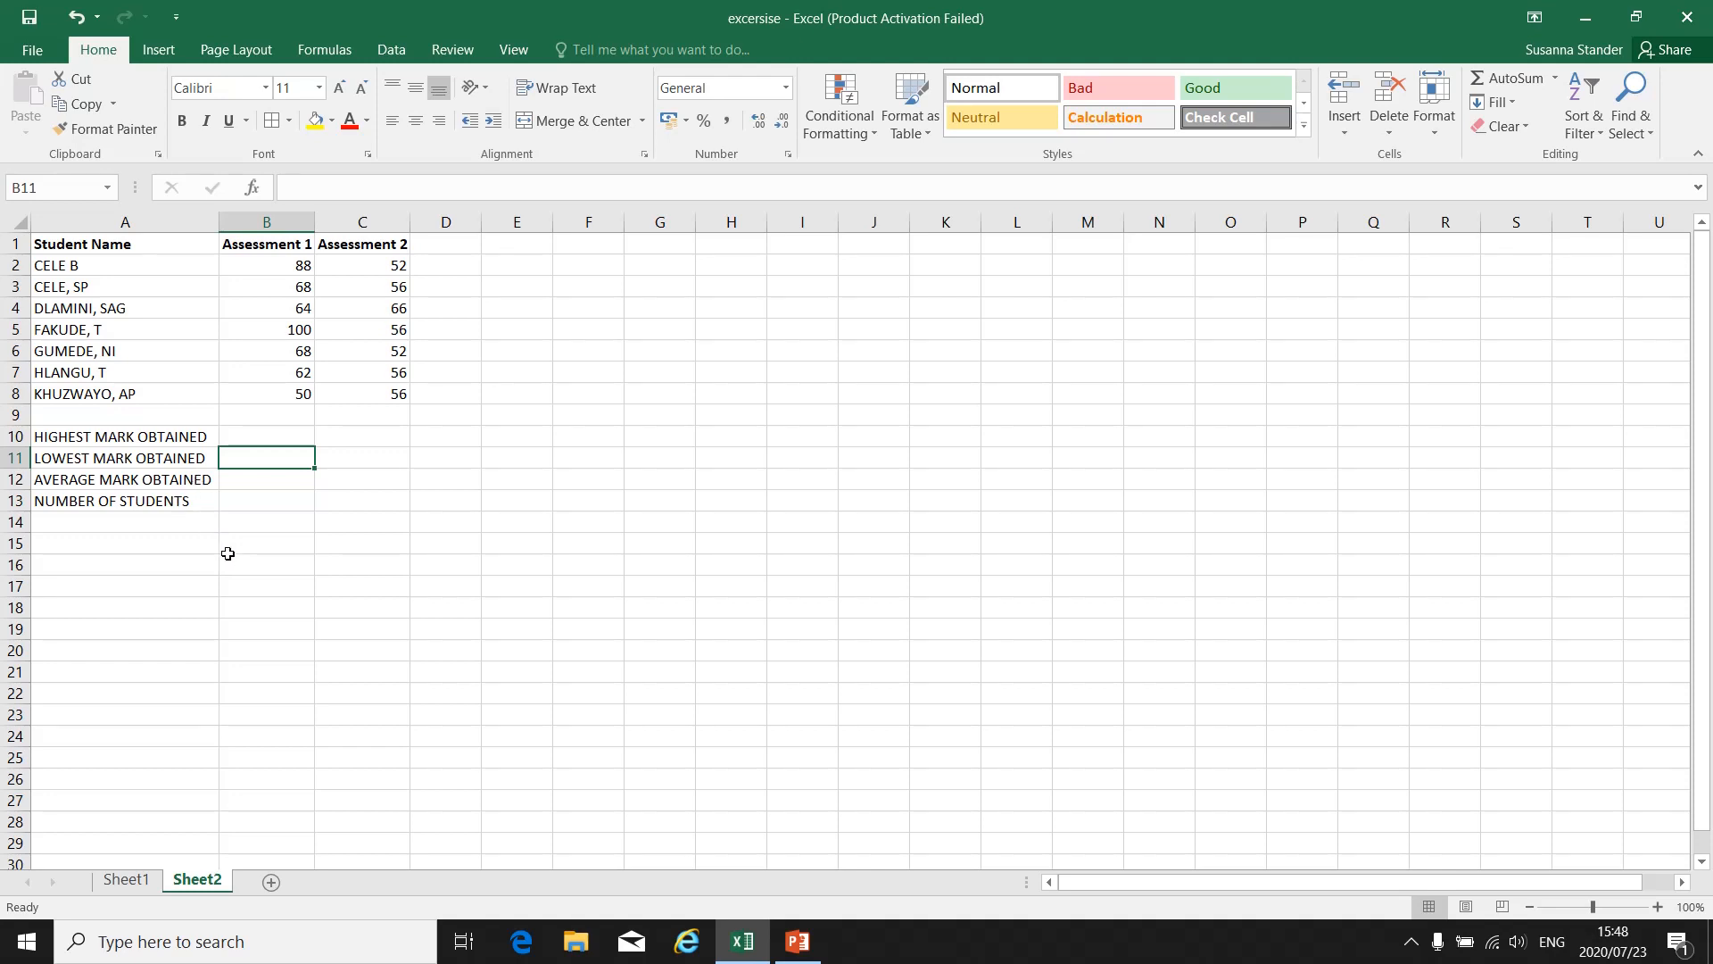
{"action": "left_click", "coordinate": [261, 439]}
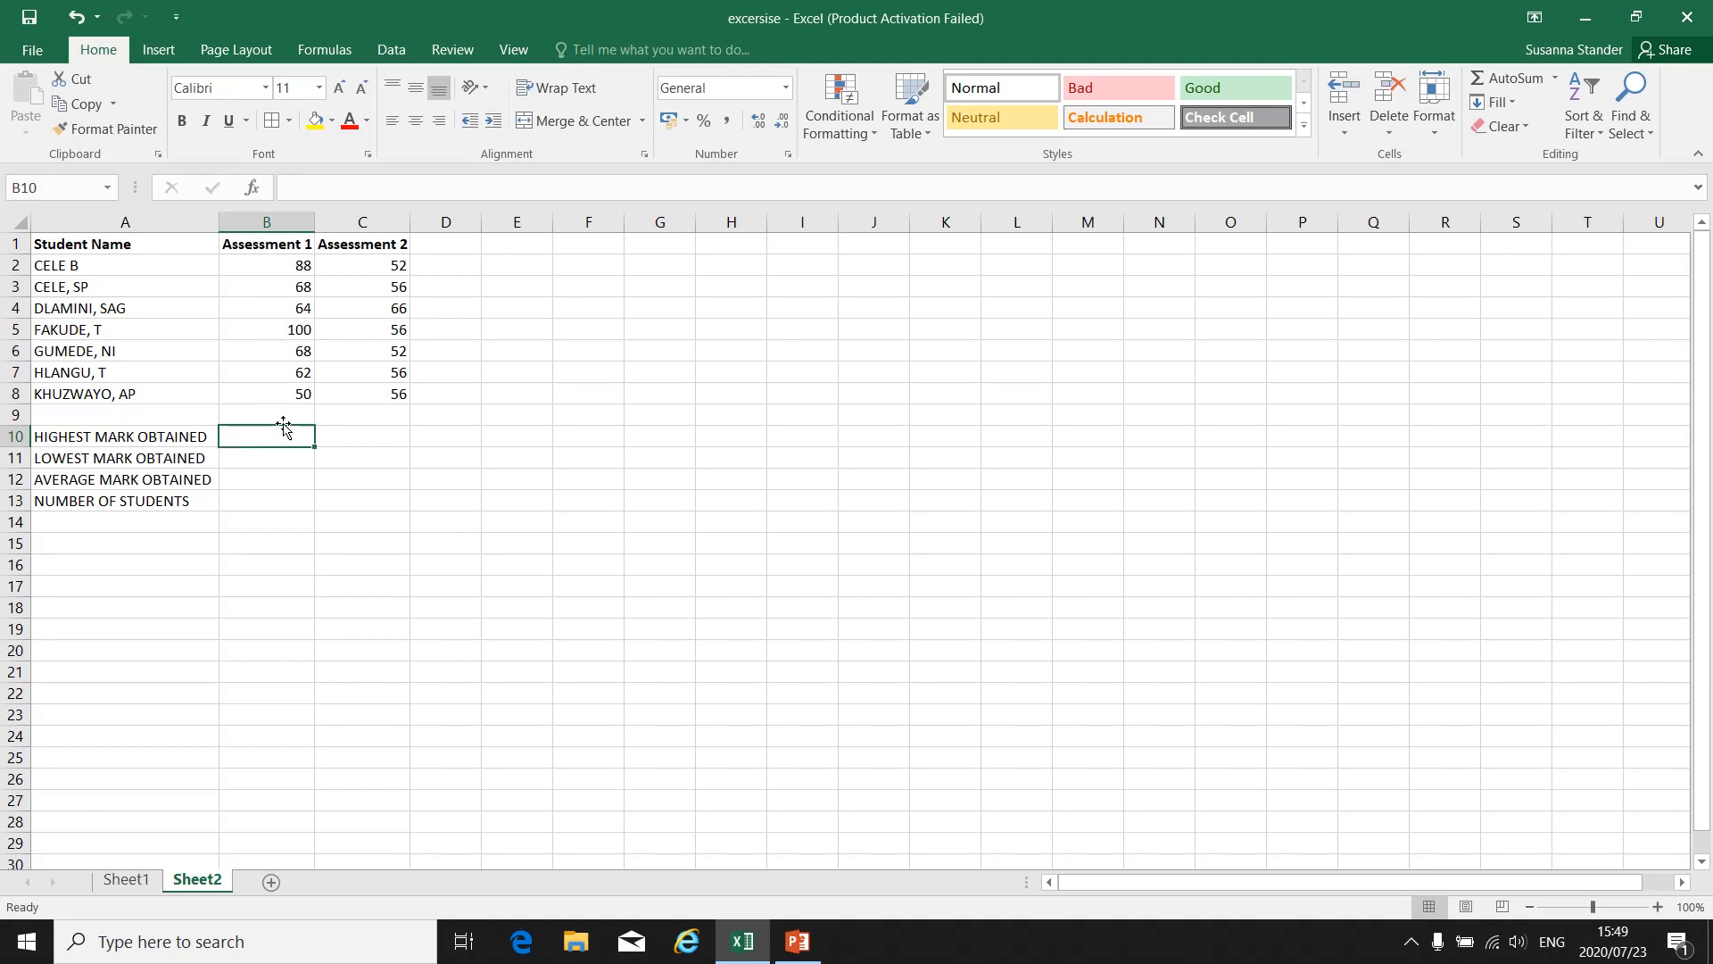
{"action": "type", "text": "="}
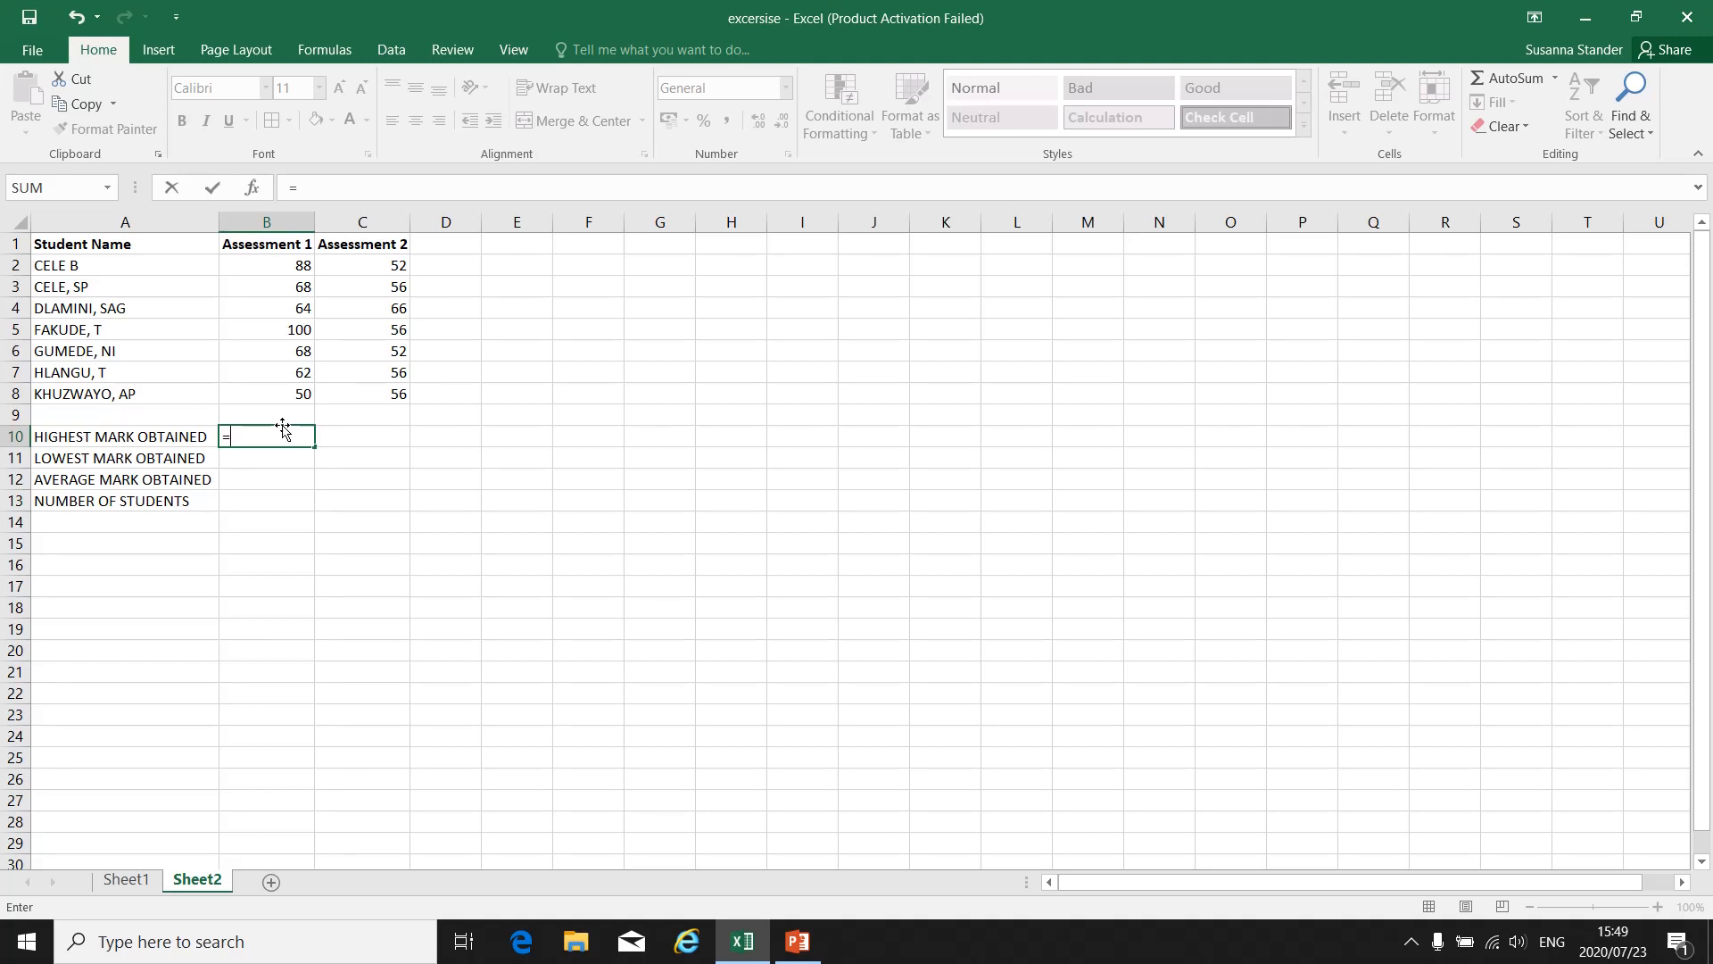
{"action": "type", "text": "max"}
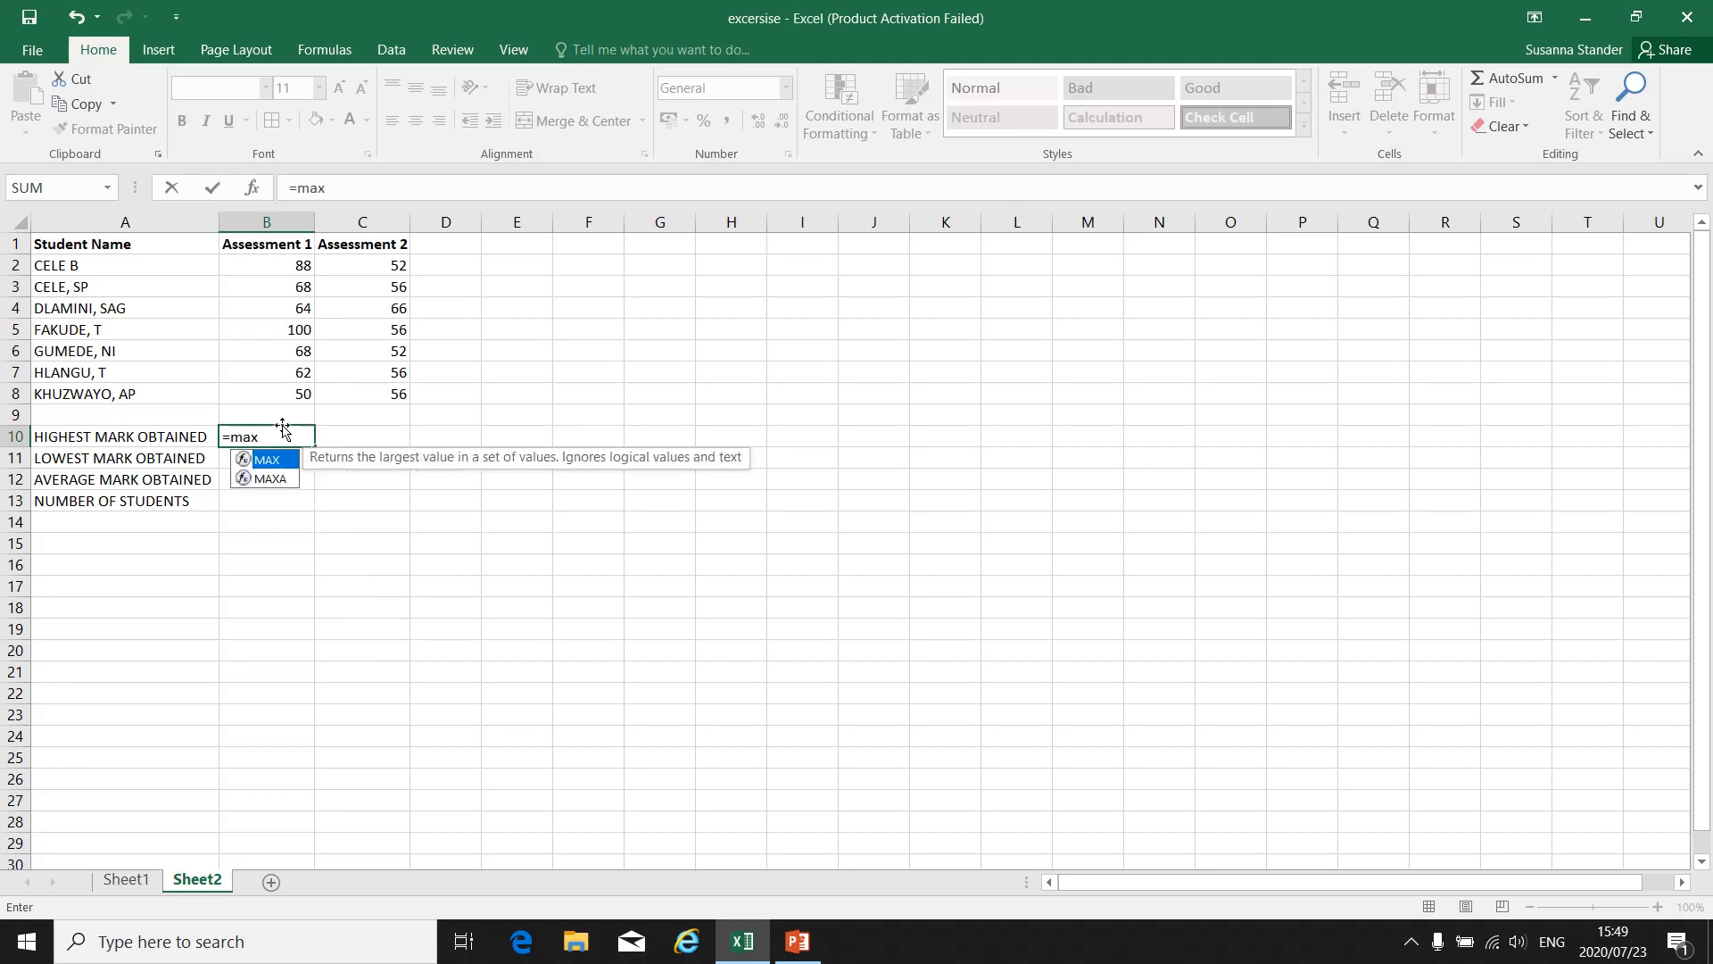
{"action": "type", "text": "("}
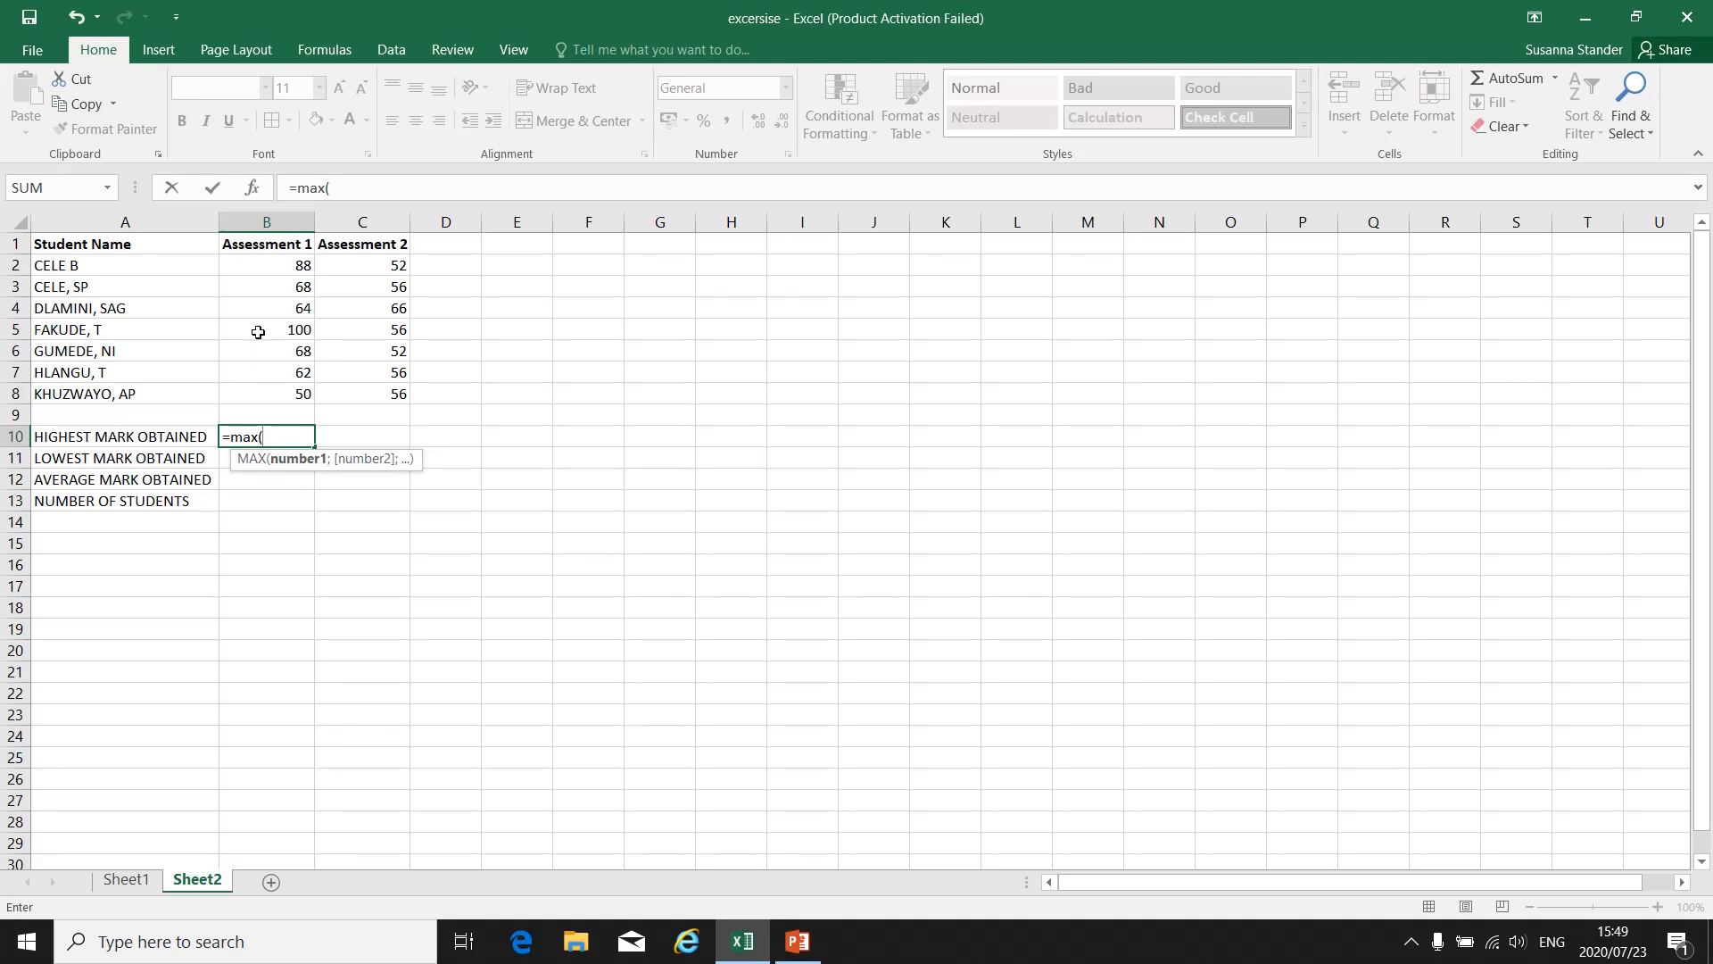
{"action": "left_click_drag", "start_coordinate": [291, 266], "coordinate": [294, 395]}
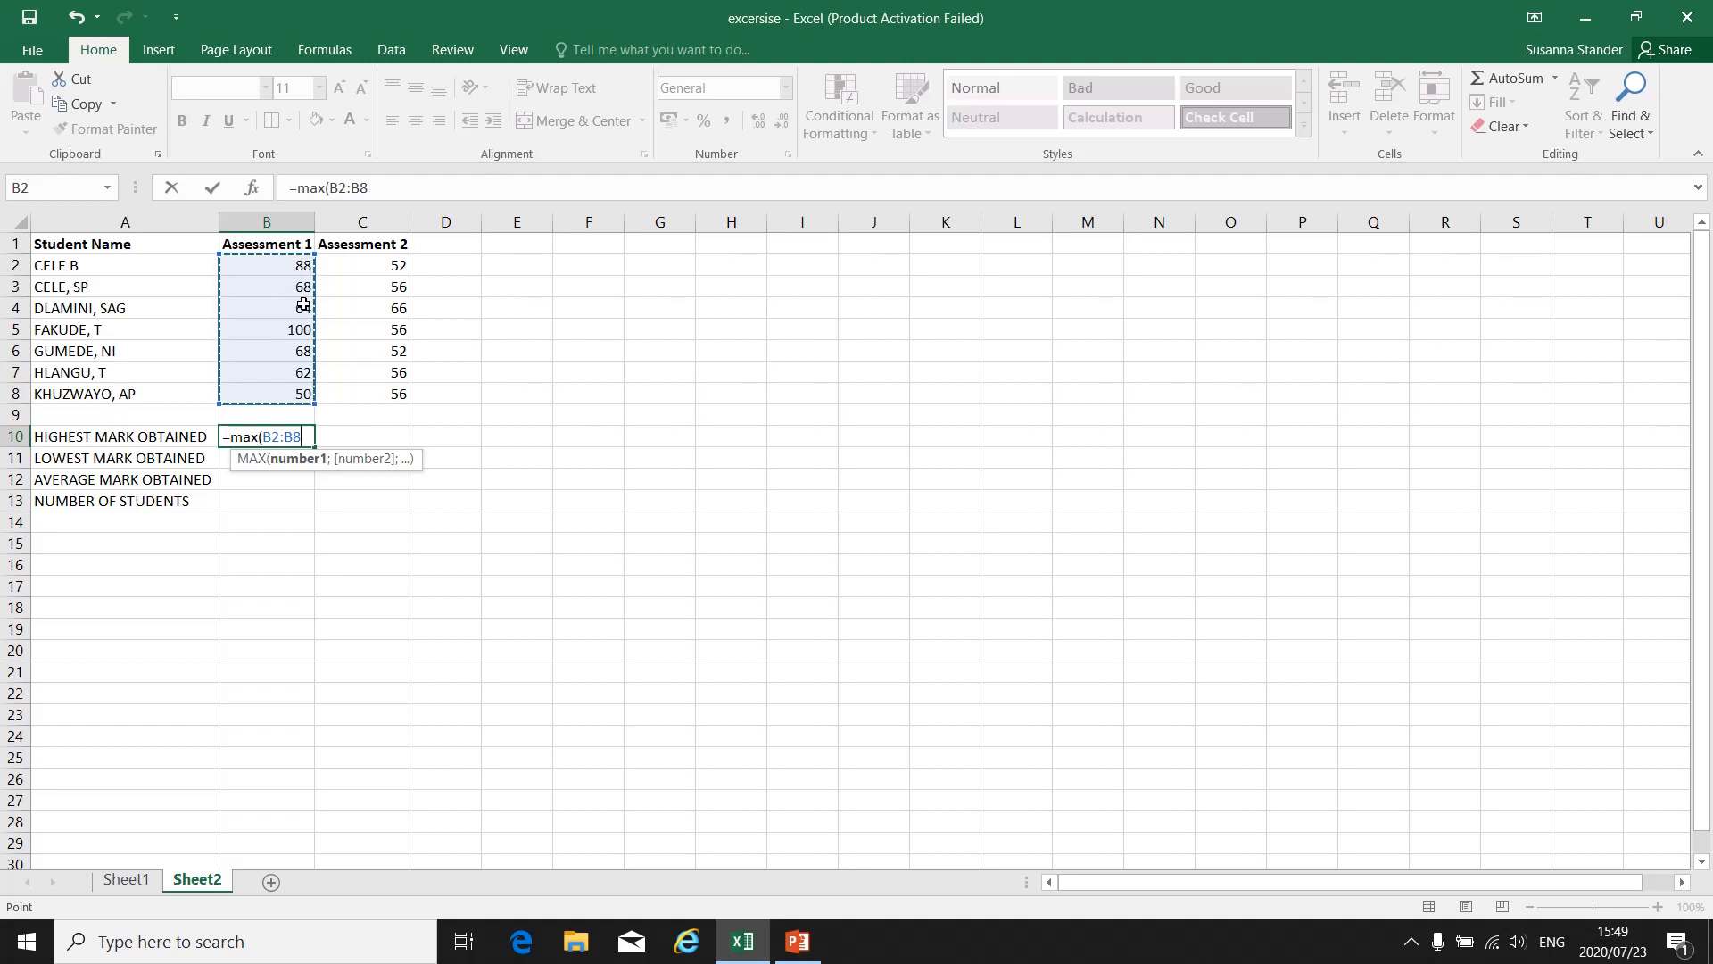
{"action": "type", "text": ")"}
{"action": "key", "text": "Return"}
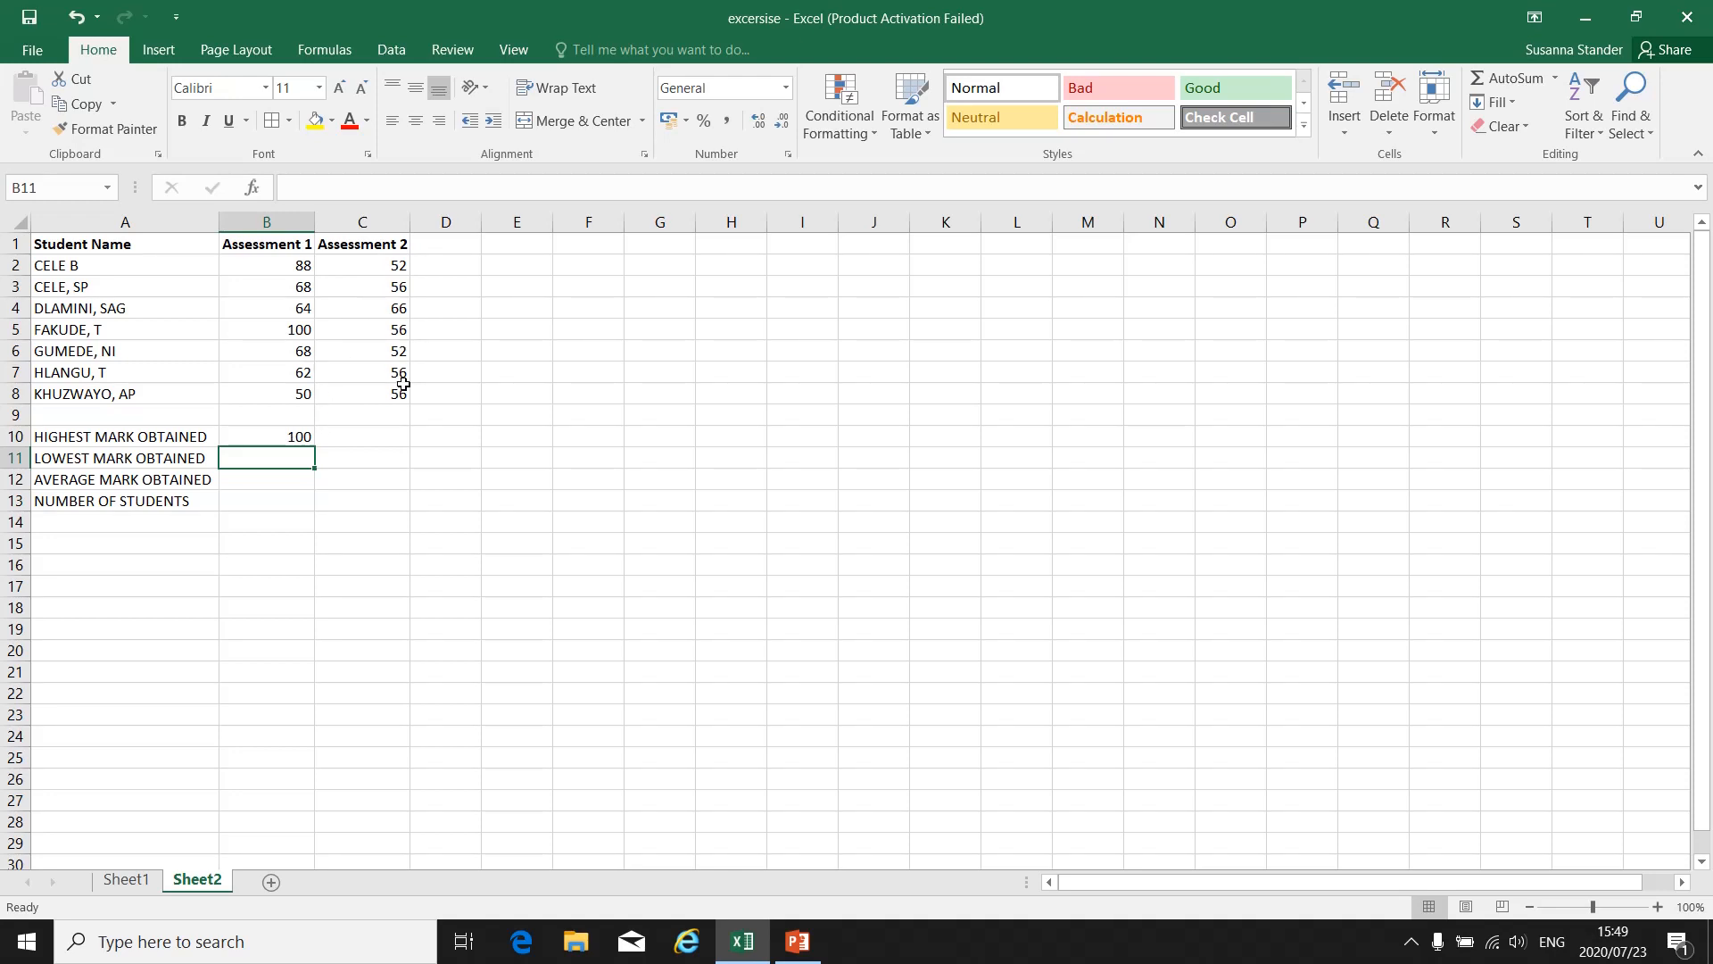
Enter =max(C2:C8) in cell C10 for the highest mark obtained in Assessment 2.
{"action": "left_click", "coordinate": [386, 433]}
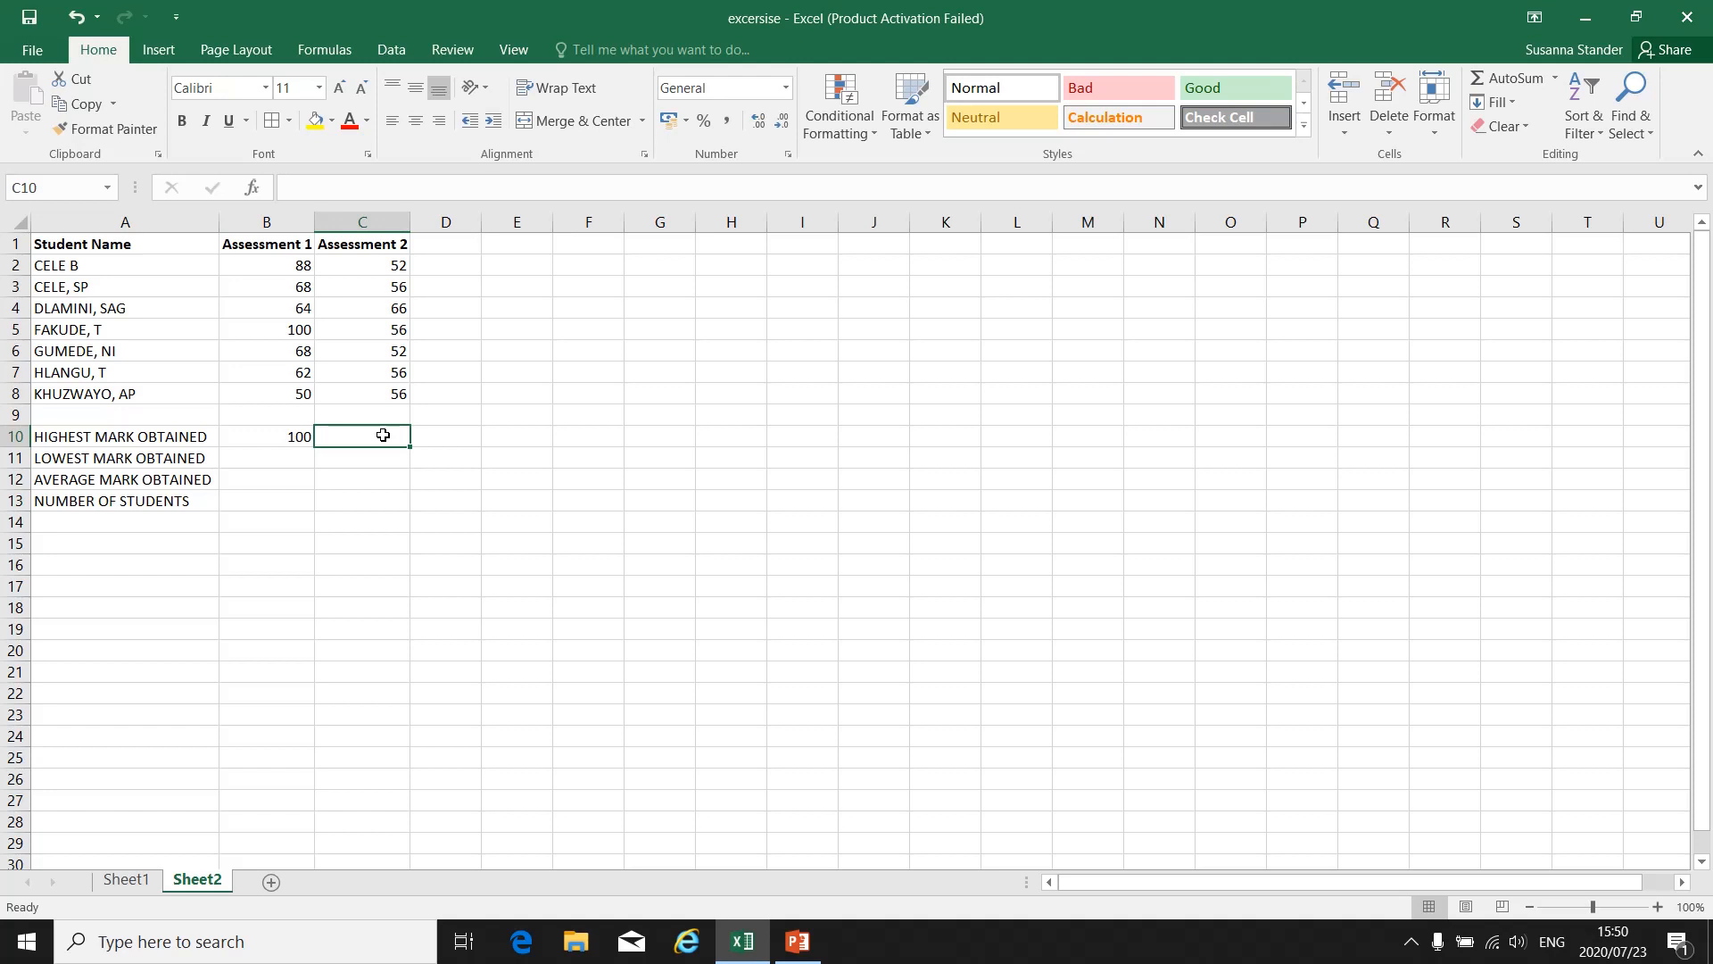
{"action": "type", "text": "="}
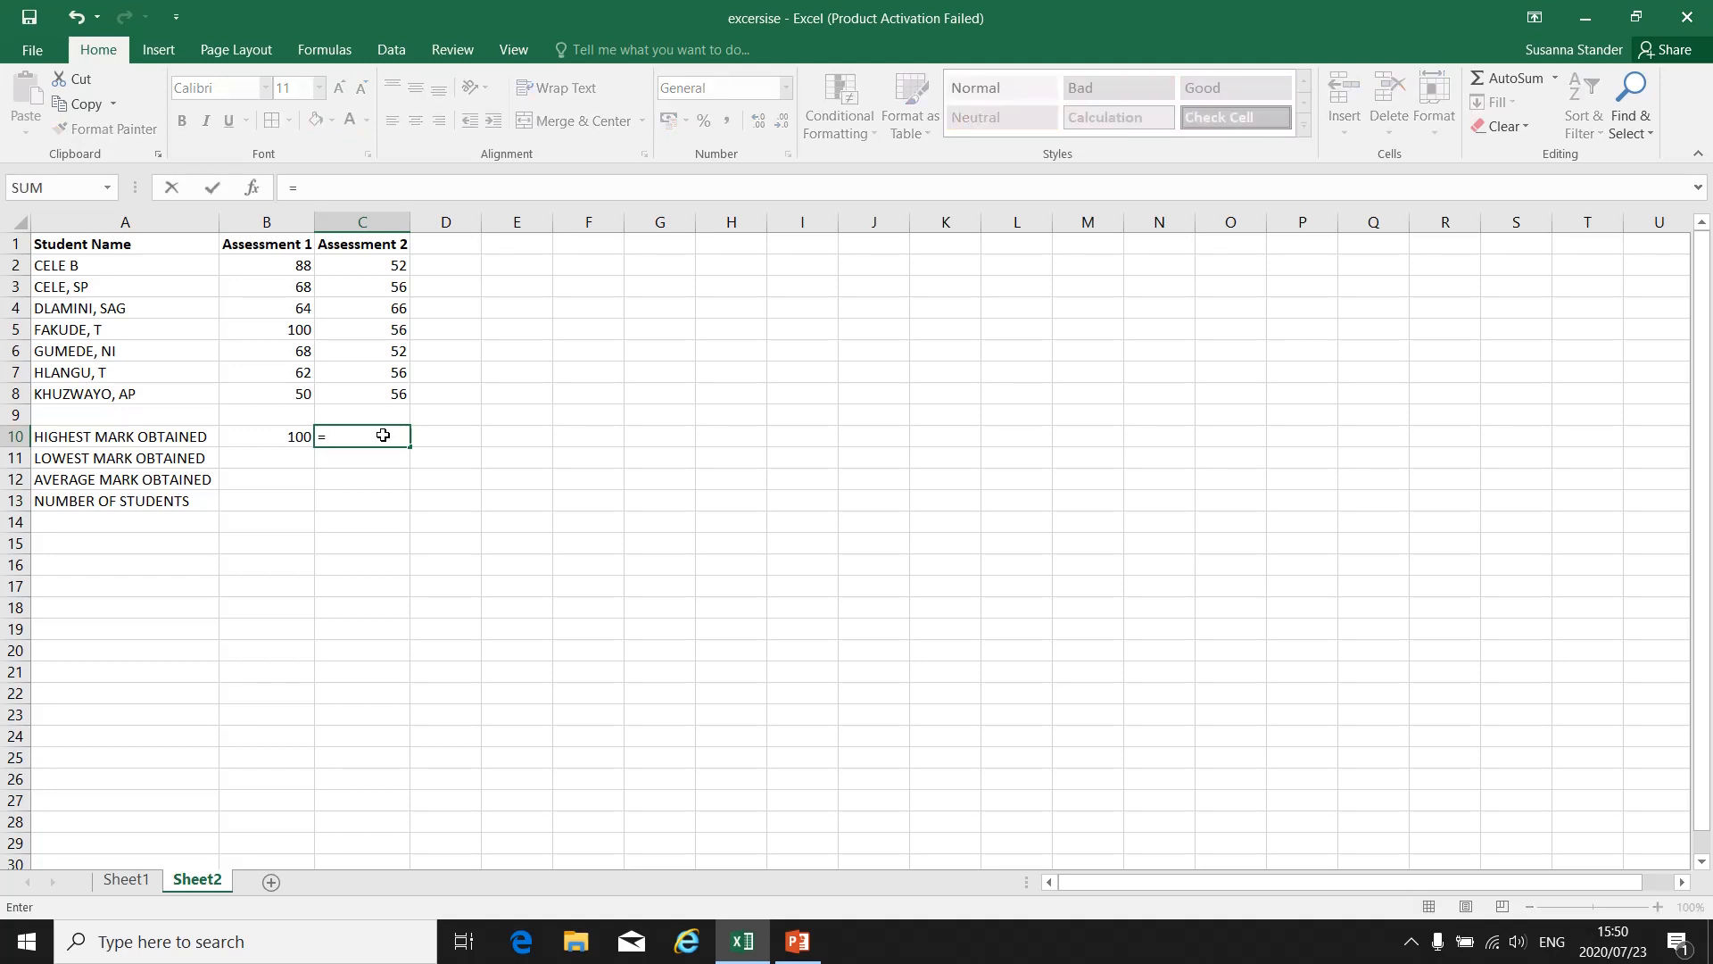
{"action": "type", "text": "max"}
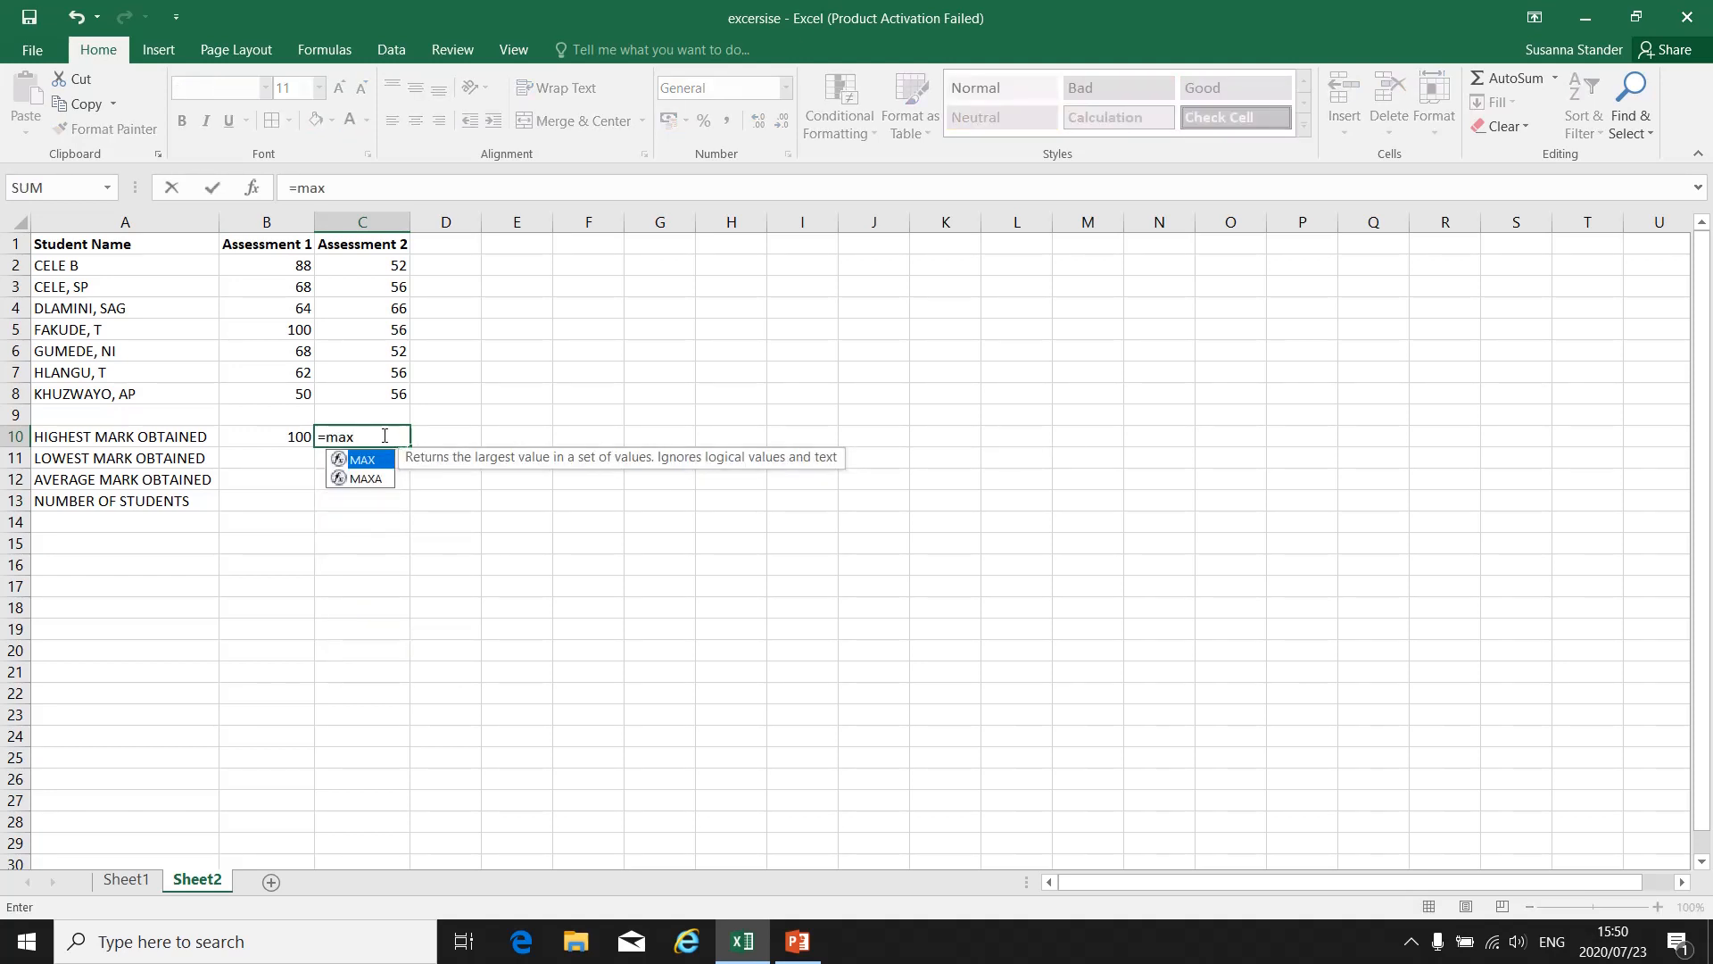
{"action": "type", "text": "("}
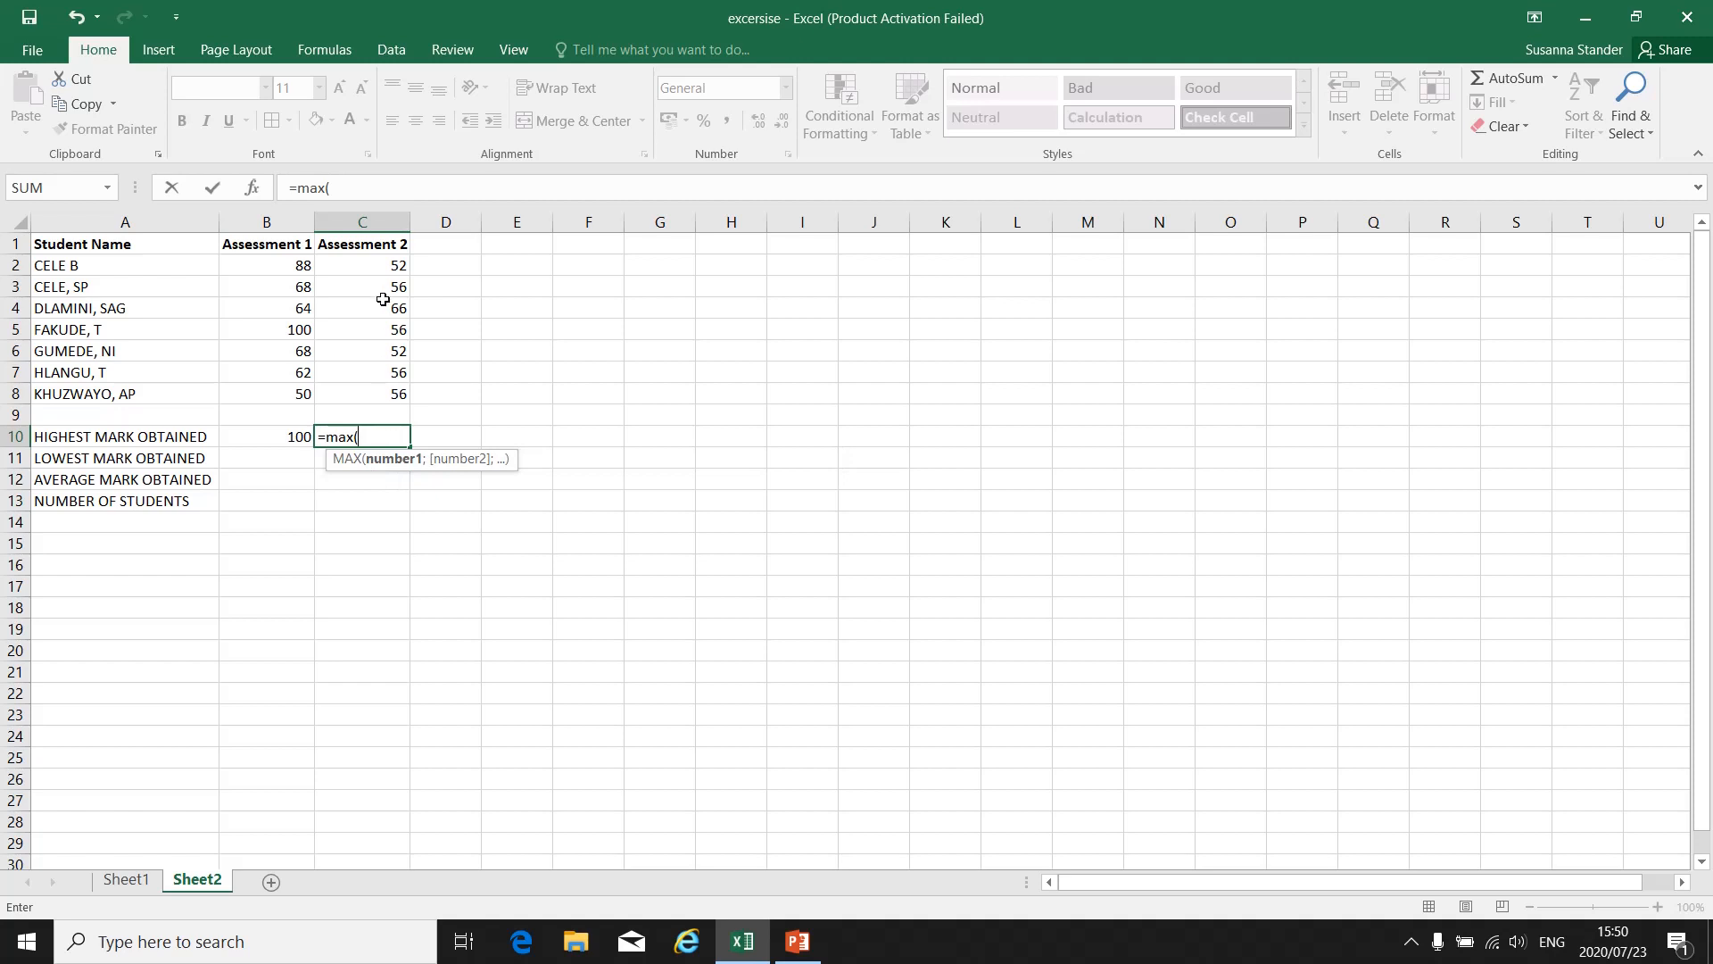
{"action": "left_click_drag", "start_coordinate": [382, 265], "coordinate": [379, 386]}
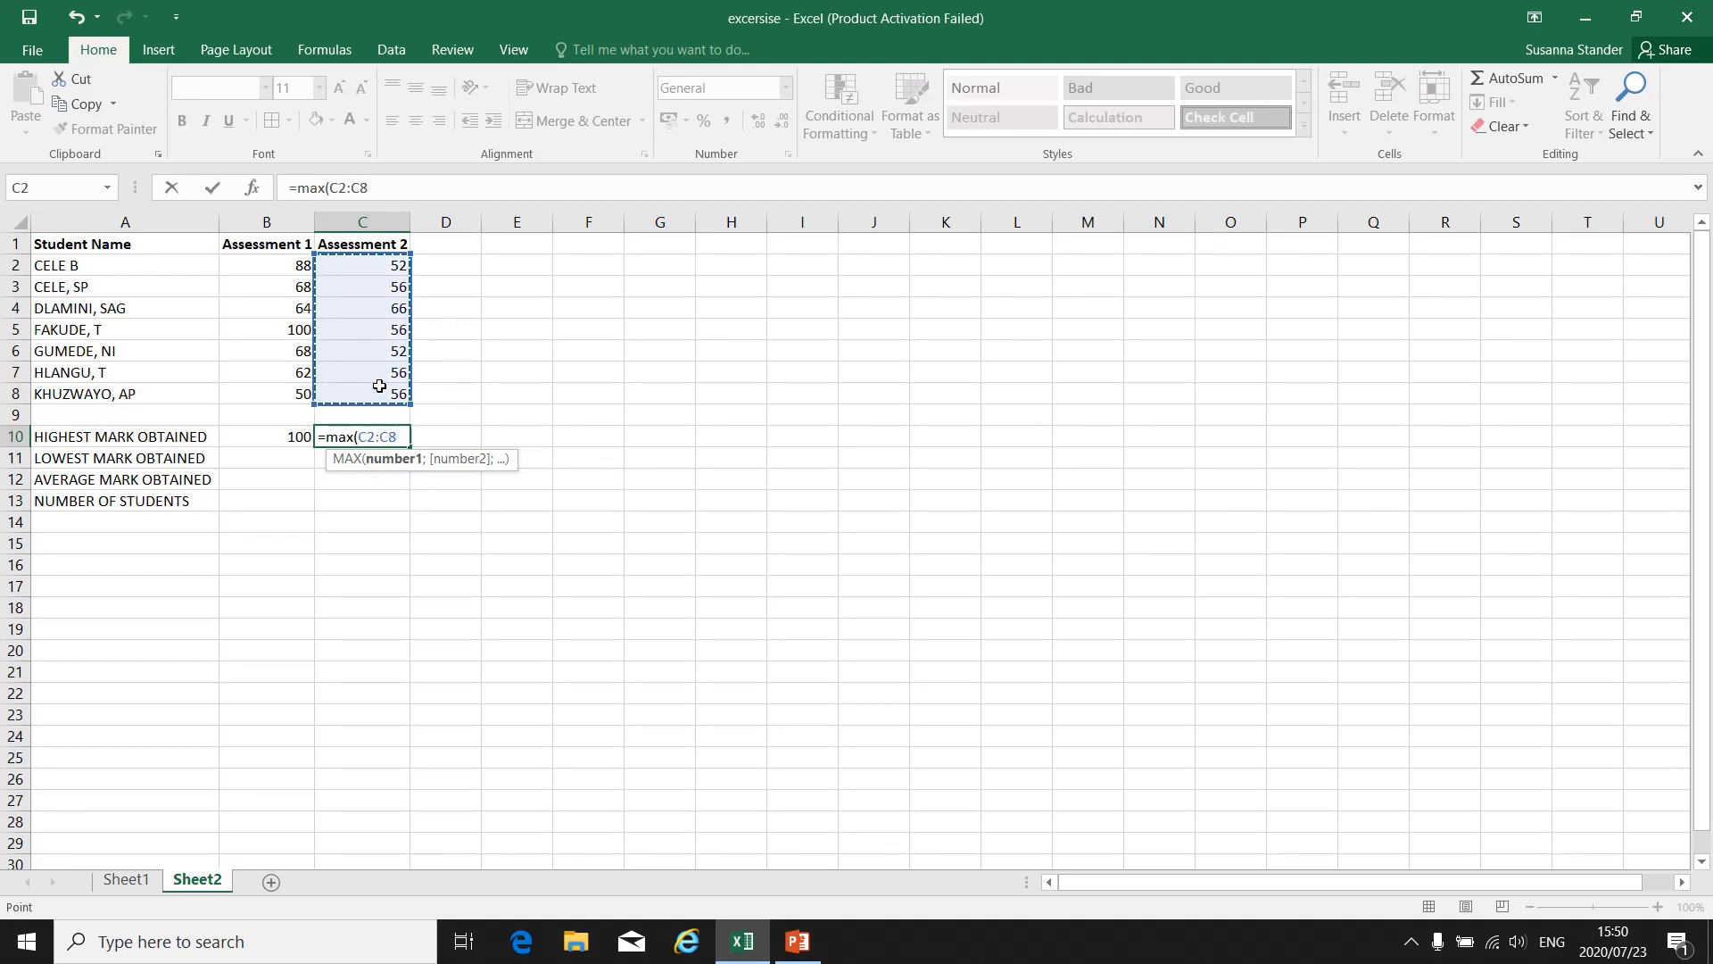
{"action": "type", "text": ")"}
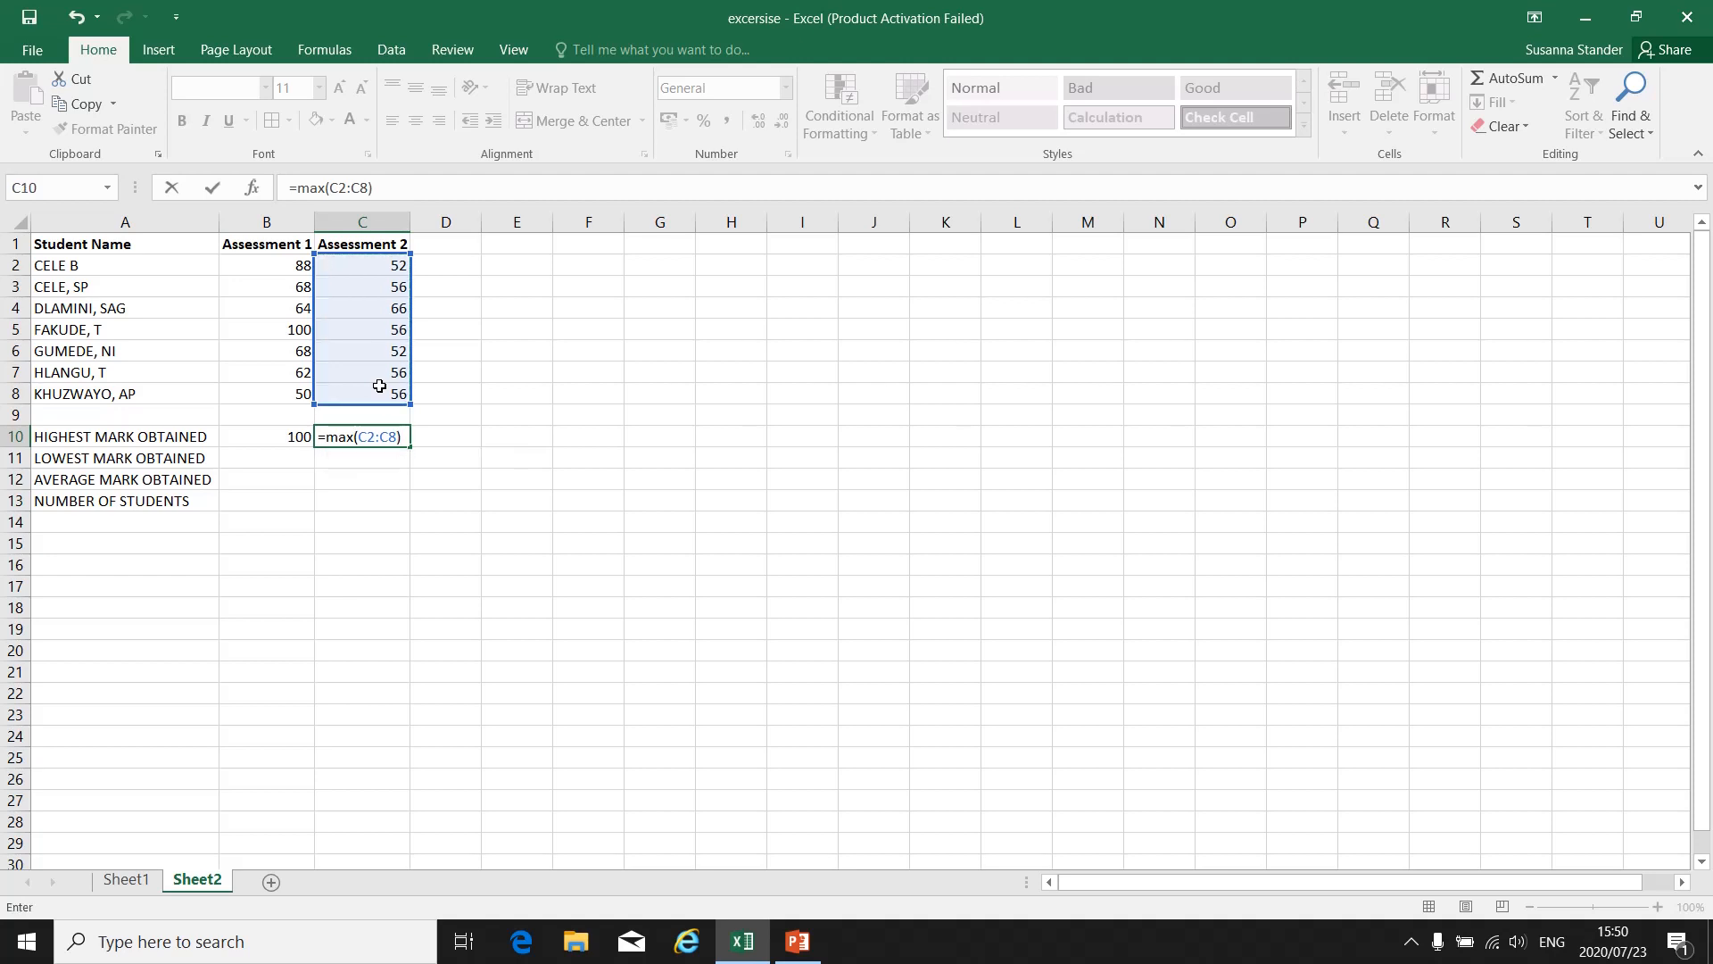
{"action": "key", "text": "Return"}
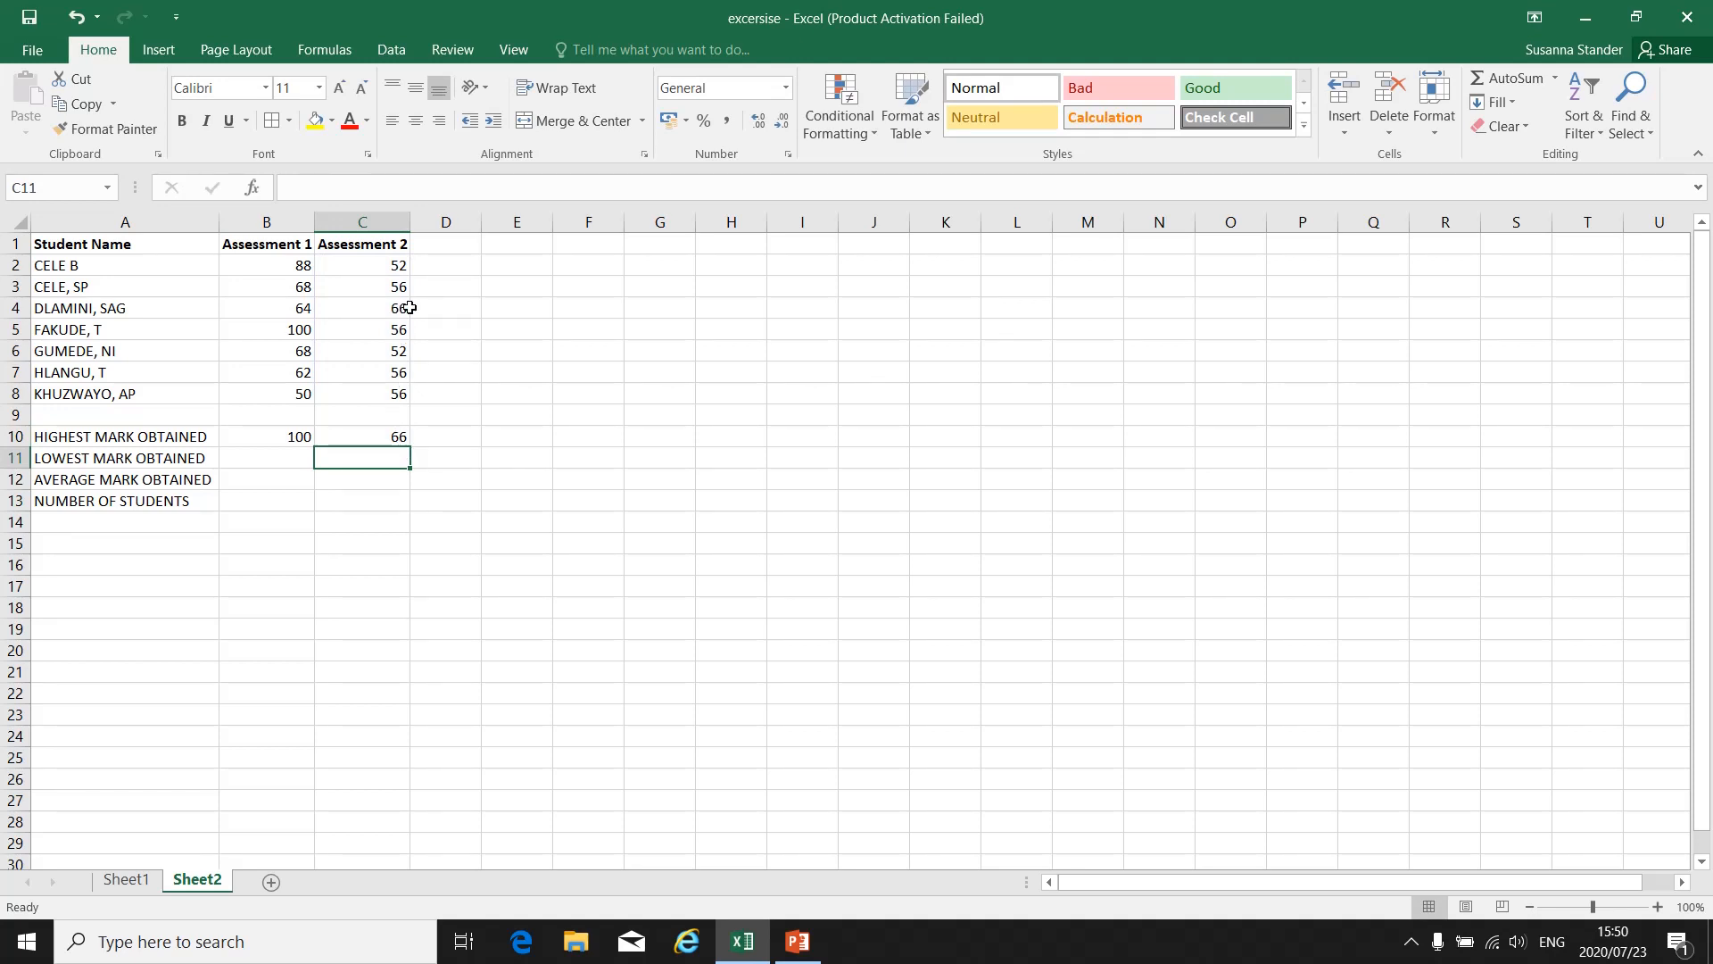
Enter =min(B2:B8) in cell B11 for the lowest mark obtained in Assessment 1.
{"action": "left_click", "coordinate": [278, 456]}
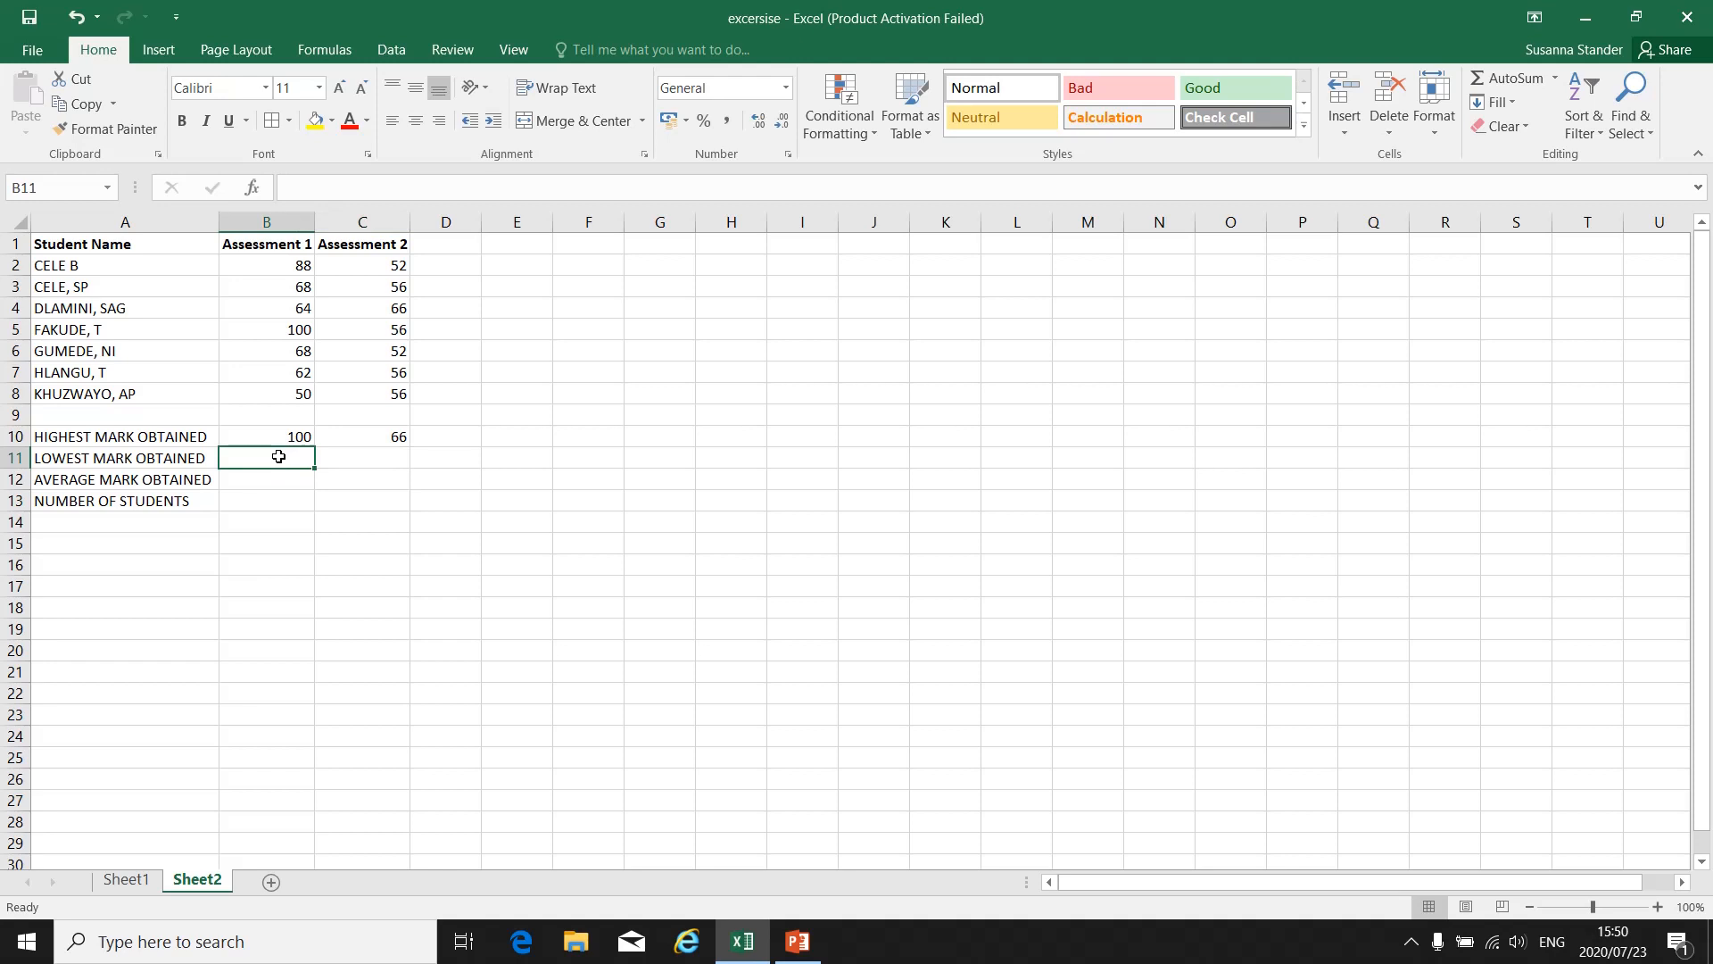
{"action": "type", "text": "="}
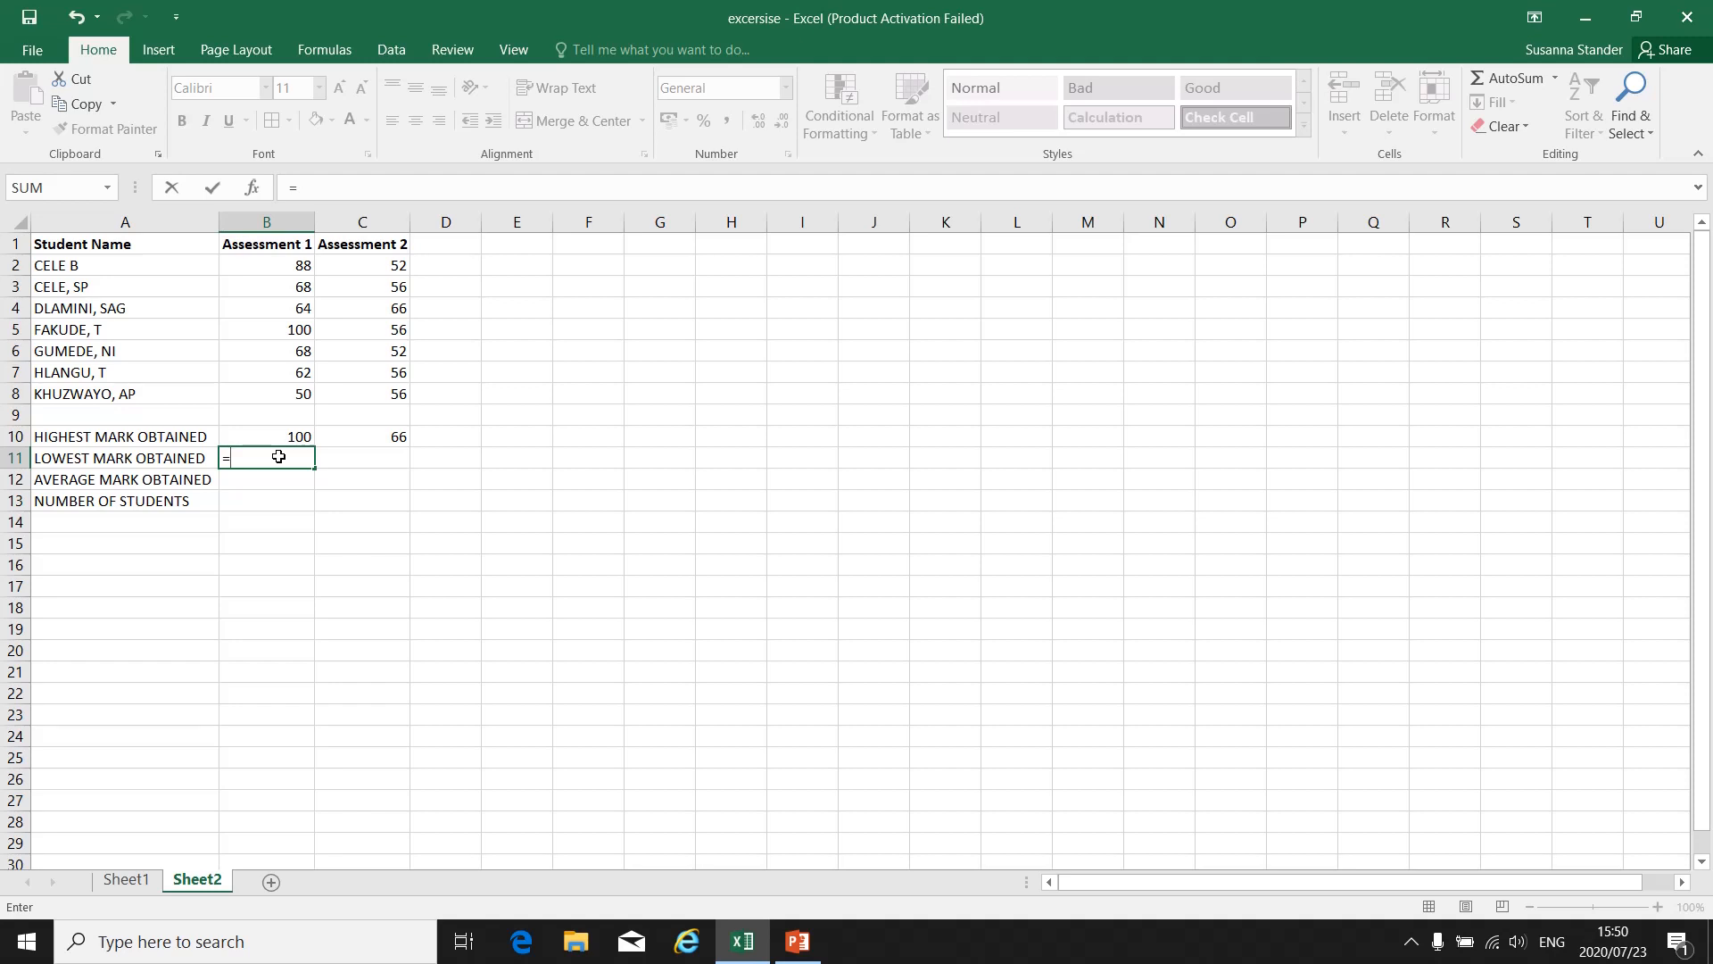
{"action": "type", "text": "min"}
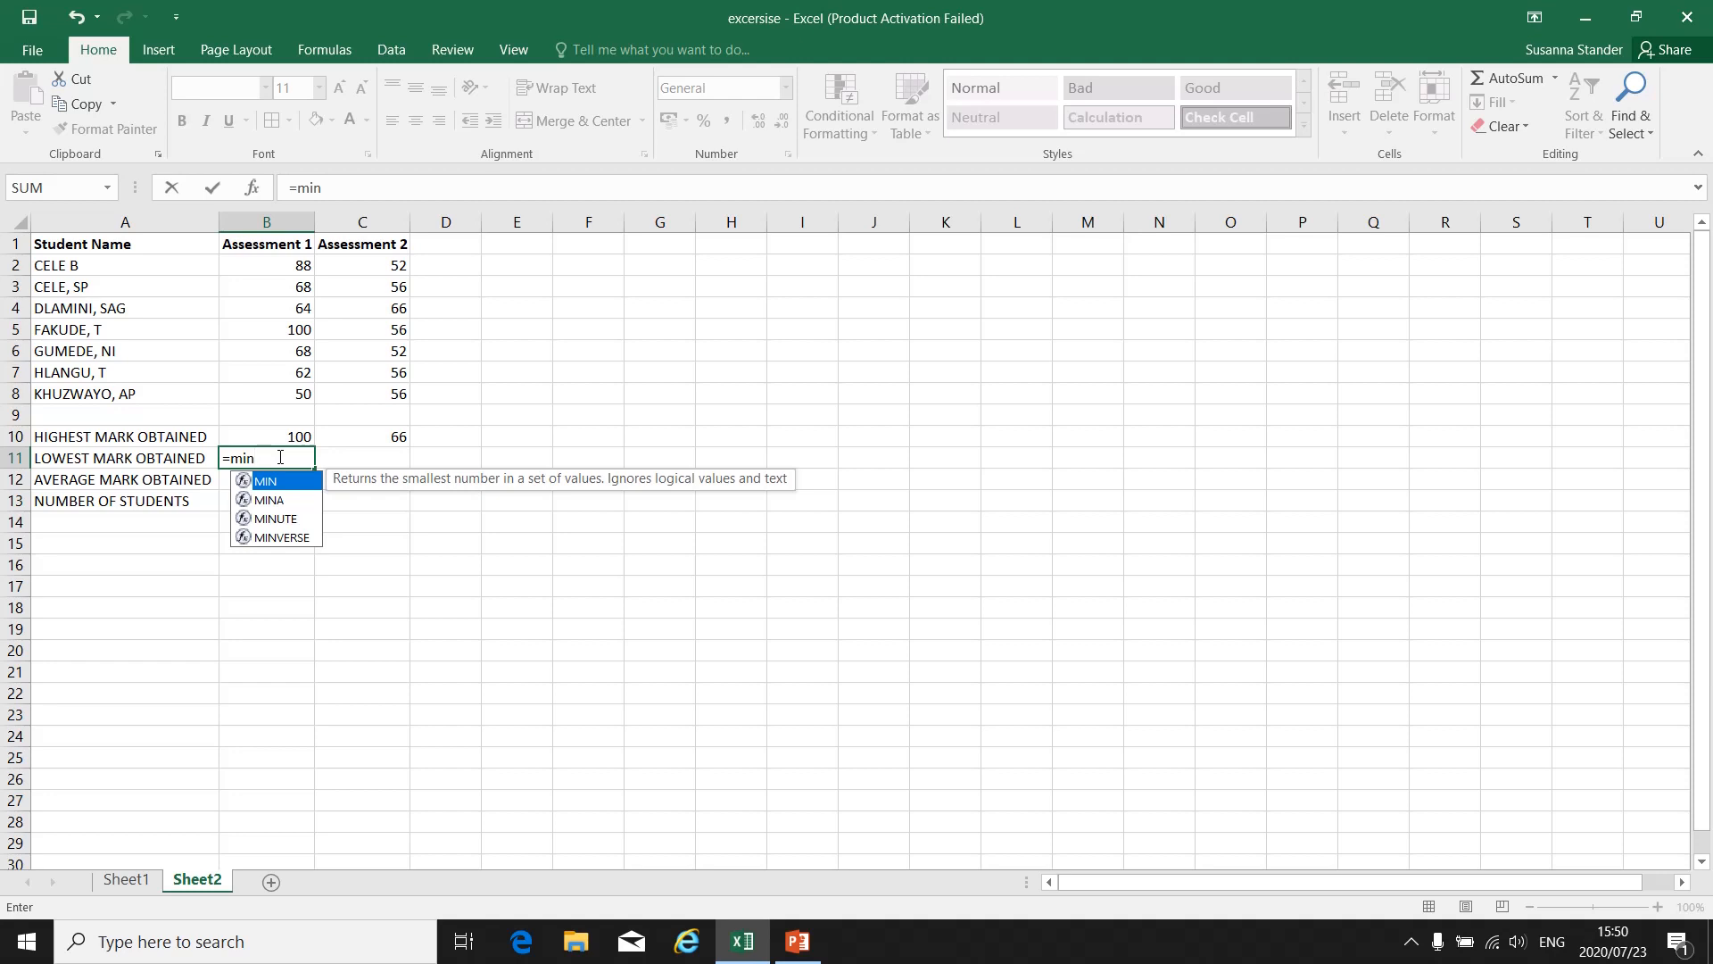
{"action": "type", "text": "("}
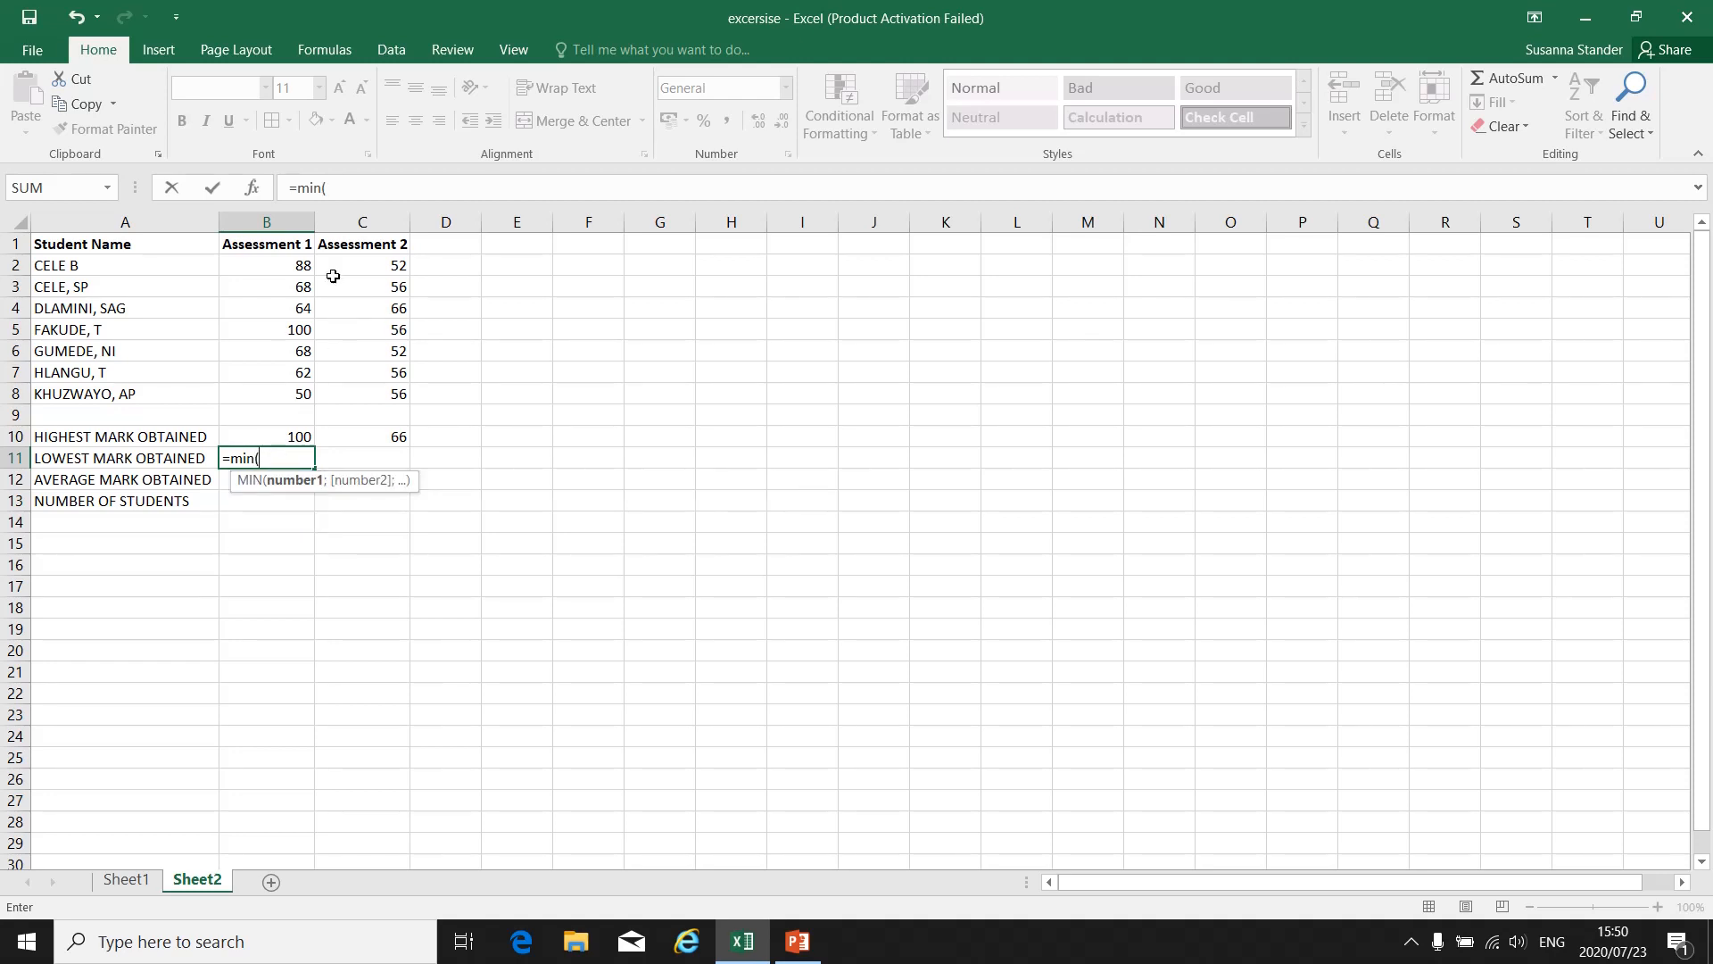
{"action": "left_click_drag", "start_coordinate": [310, 265], "coordinate": [310, 395]}
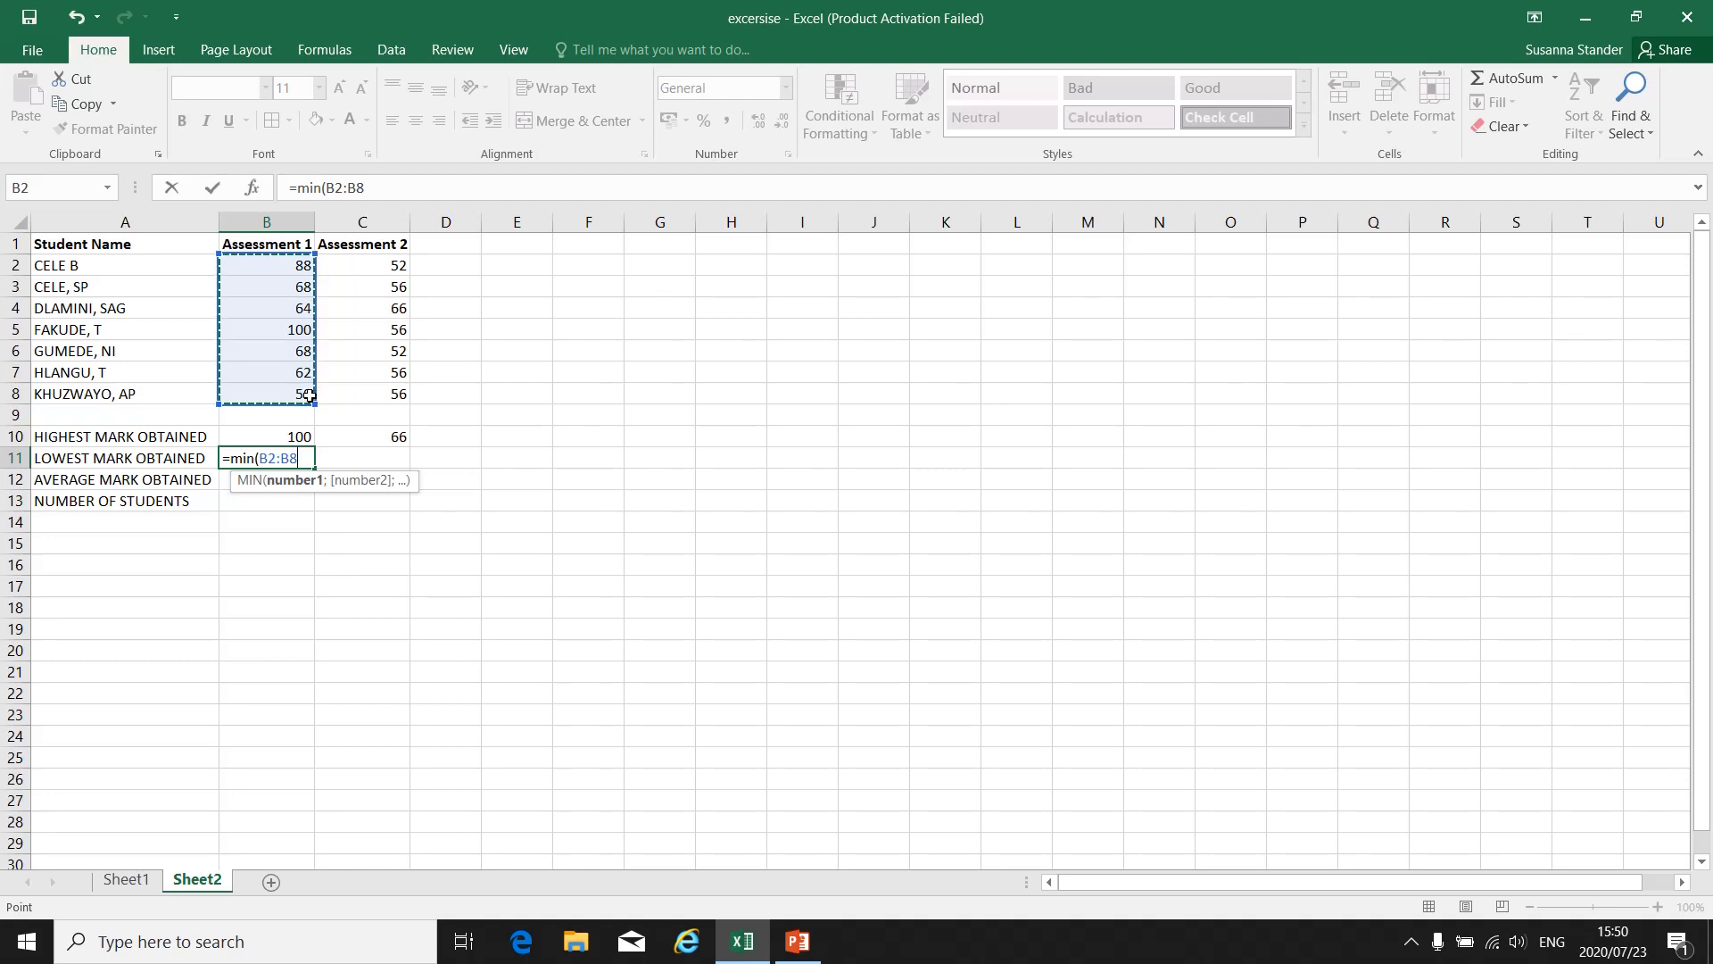
{"action": "type", "text": ")"}
{"action": "key", "text": "Return"}
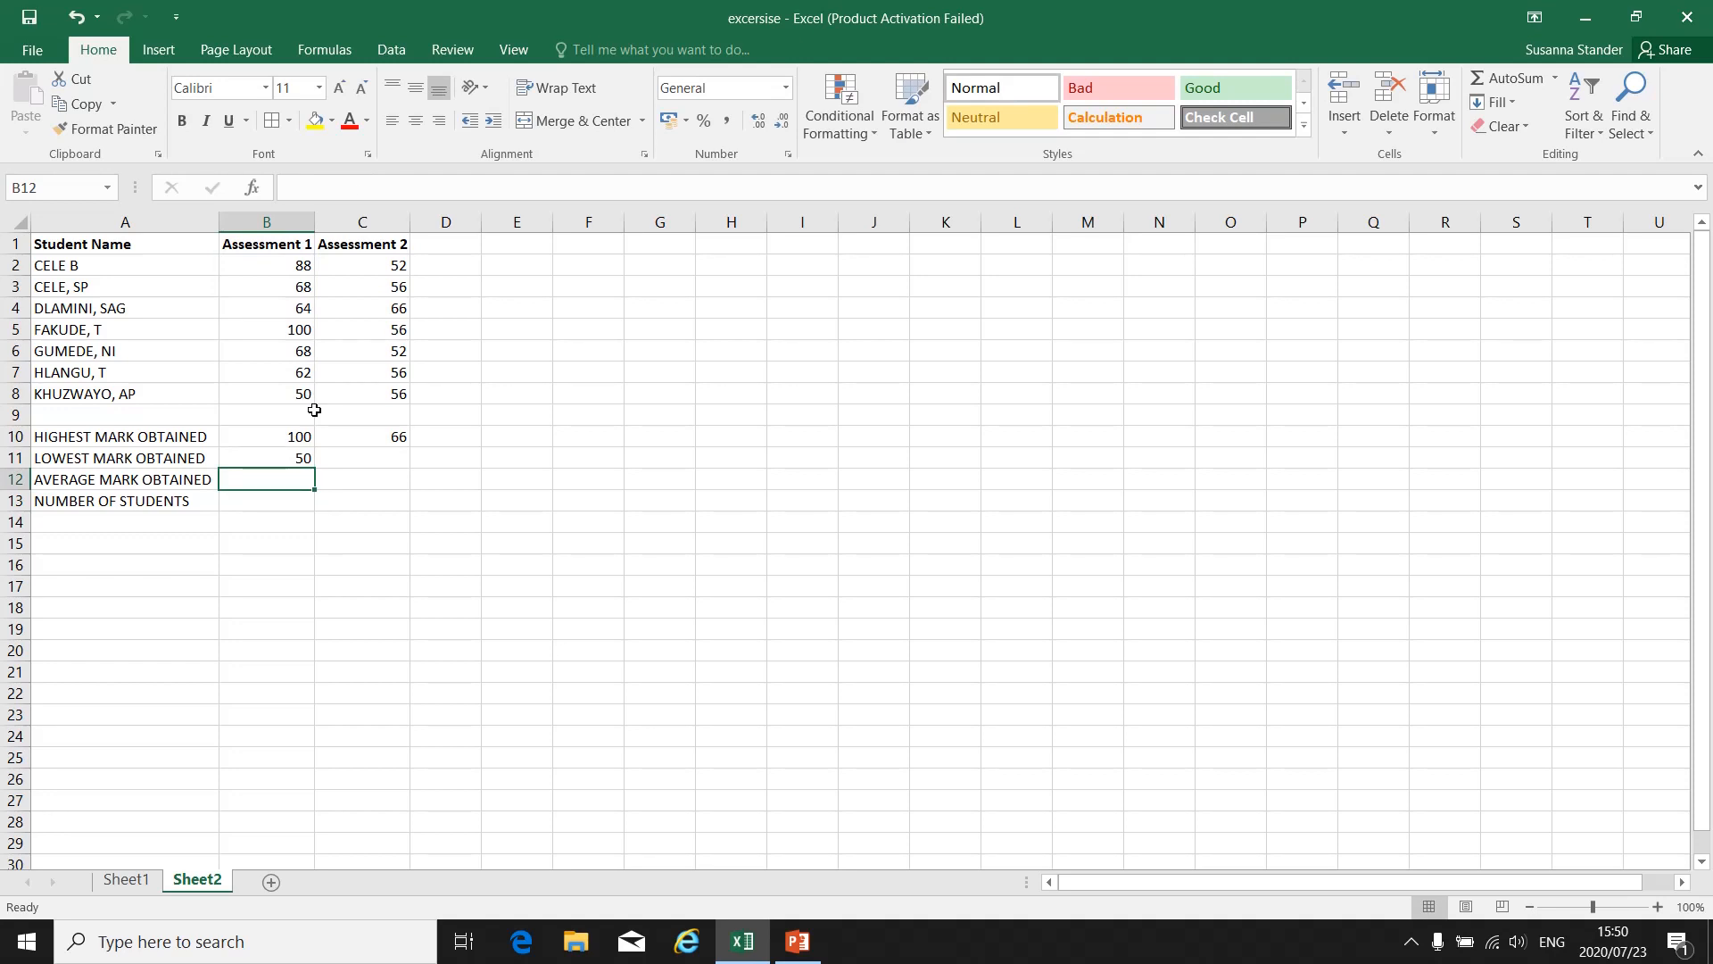
Enter =min(C2:C8) in cell C11 for the lowest mark obtained in Assessment 2.
{"action": "left_click", "coordinate": [398, 461]}
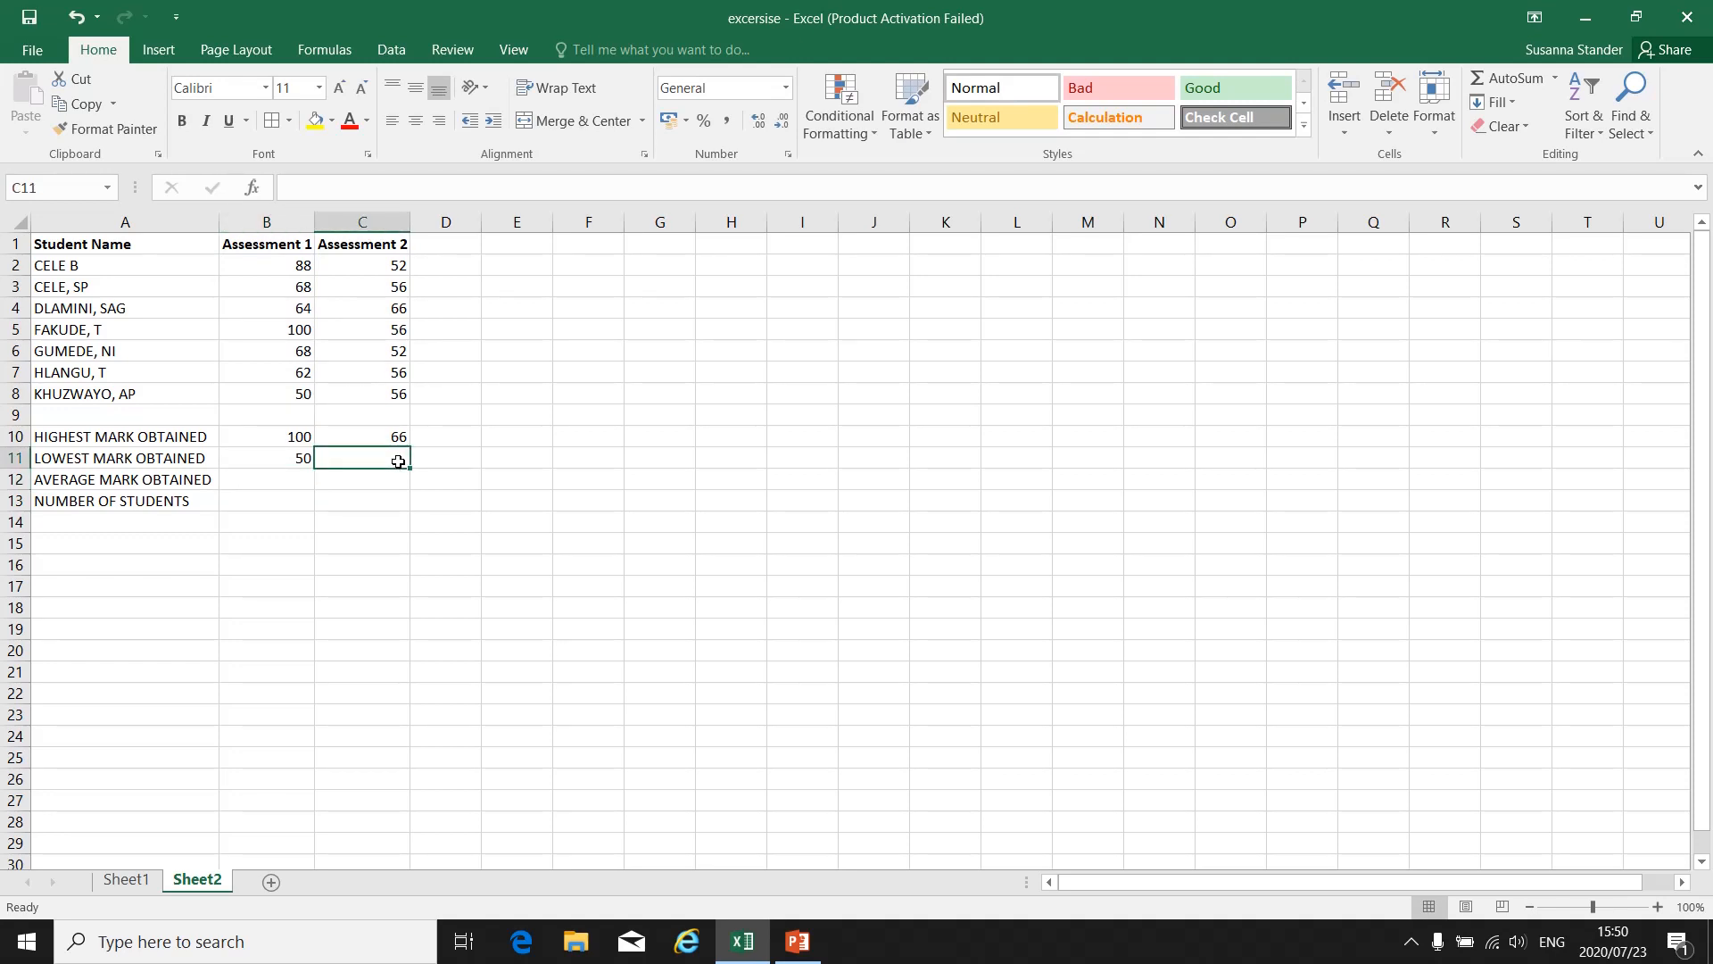
{"action": "type", "text": "=min"}
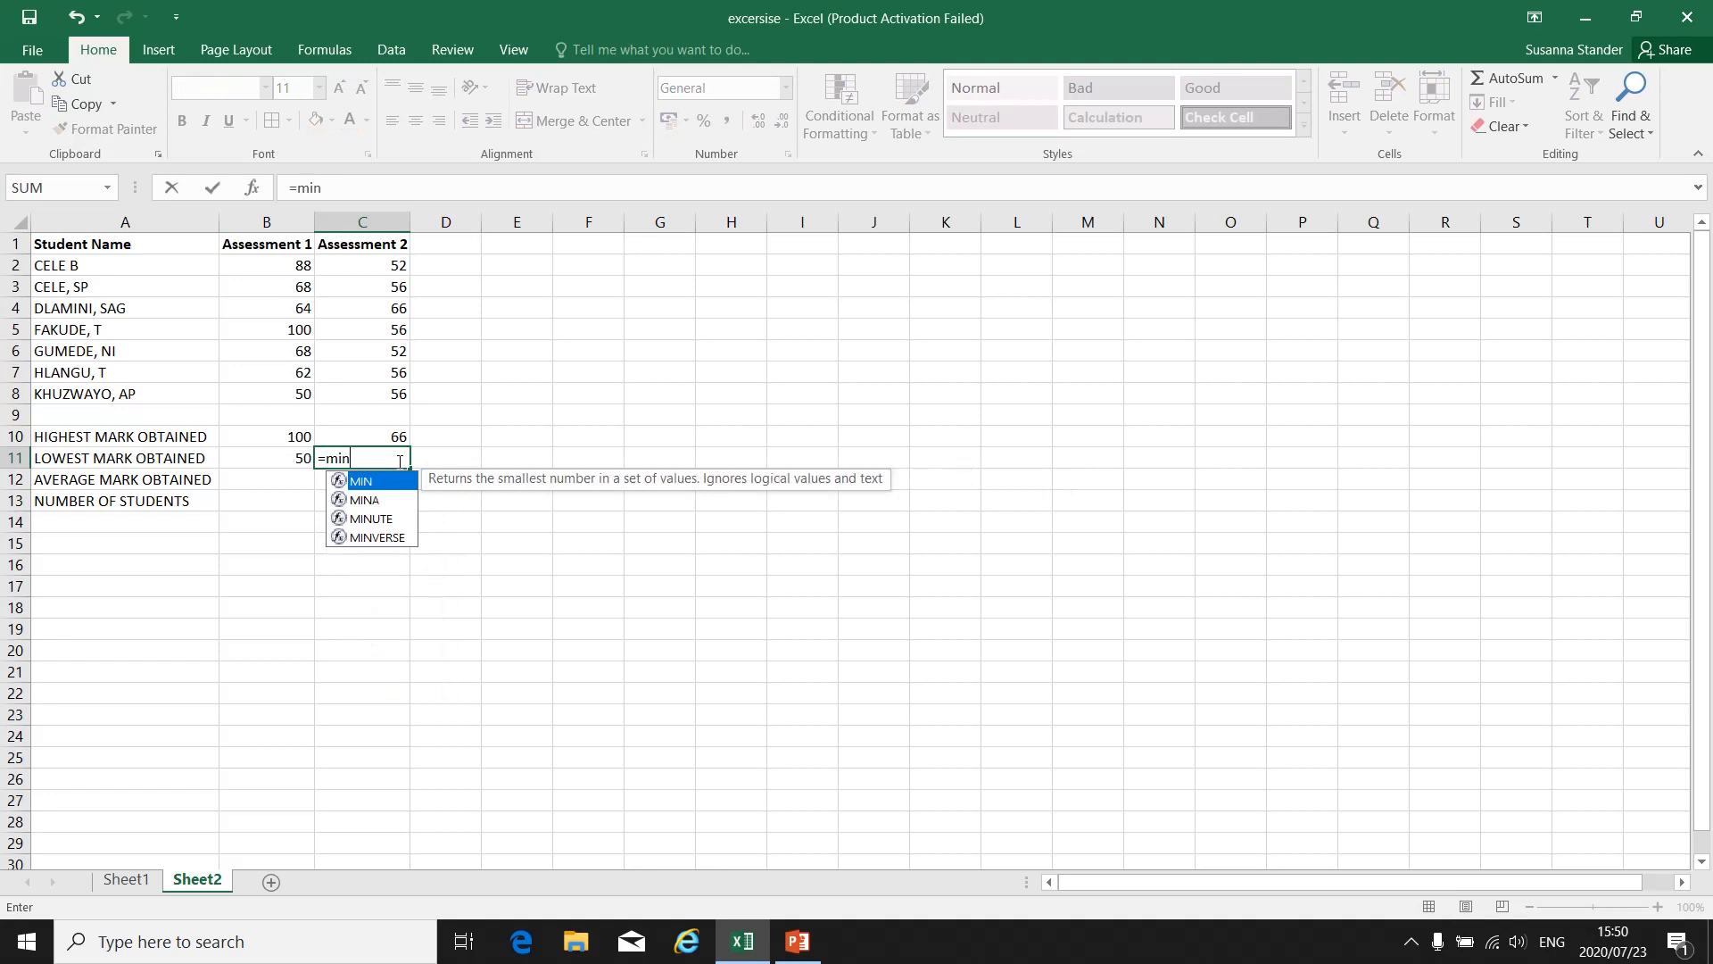
{"action": "type", "text": "("}
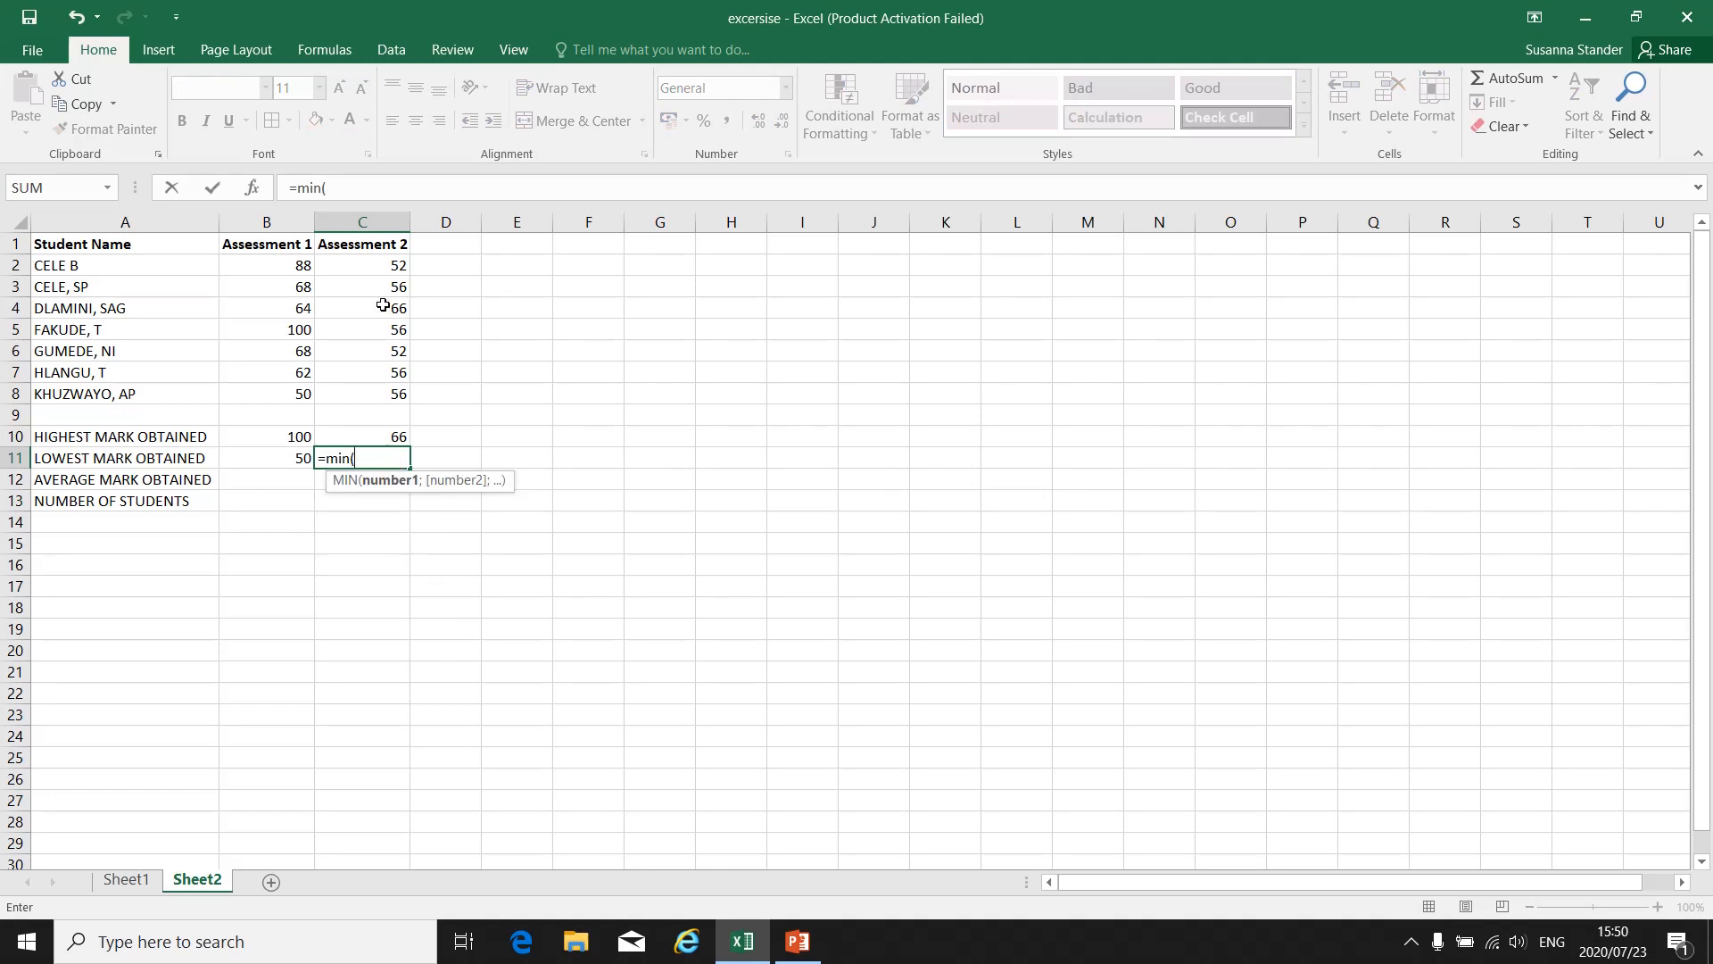
{"action": "left_click_drag", "start_coordinate": [382, 272], "coordinate": [393, 390]}
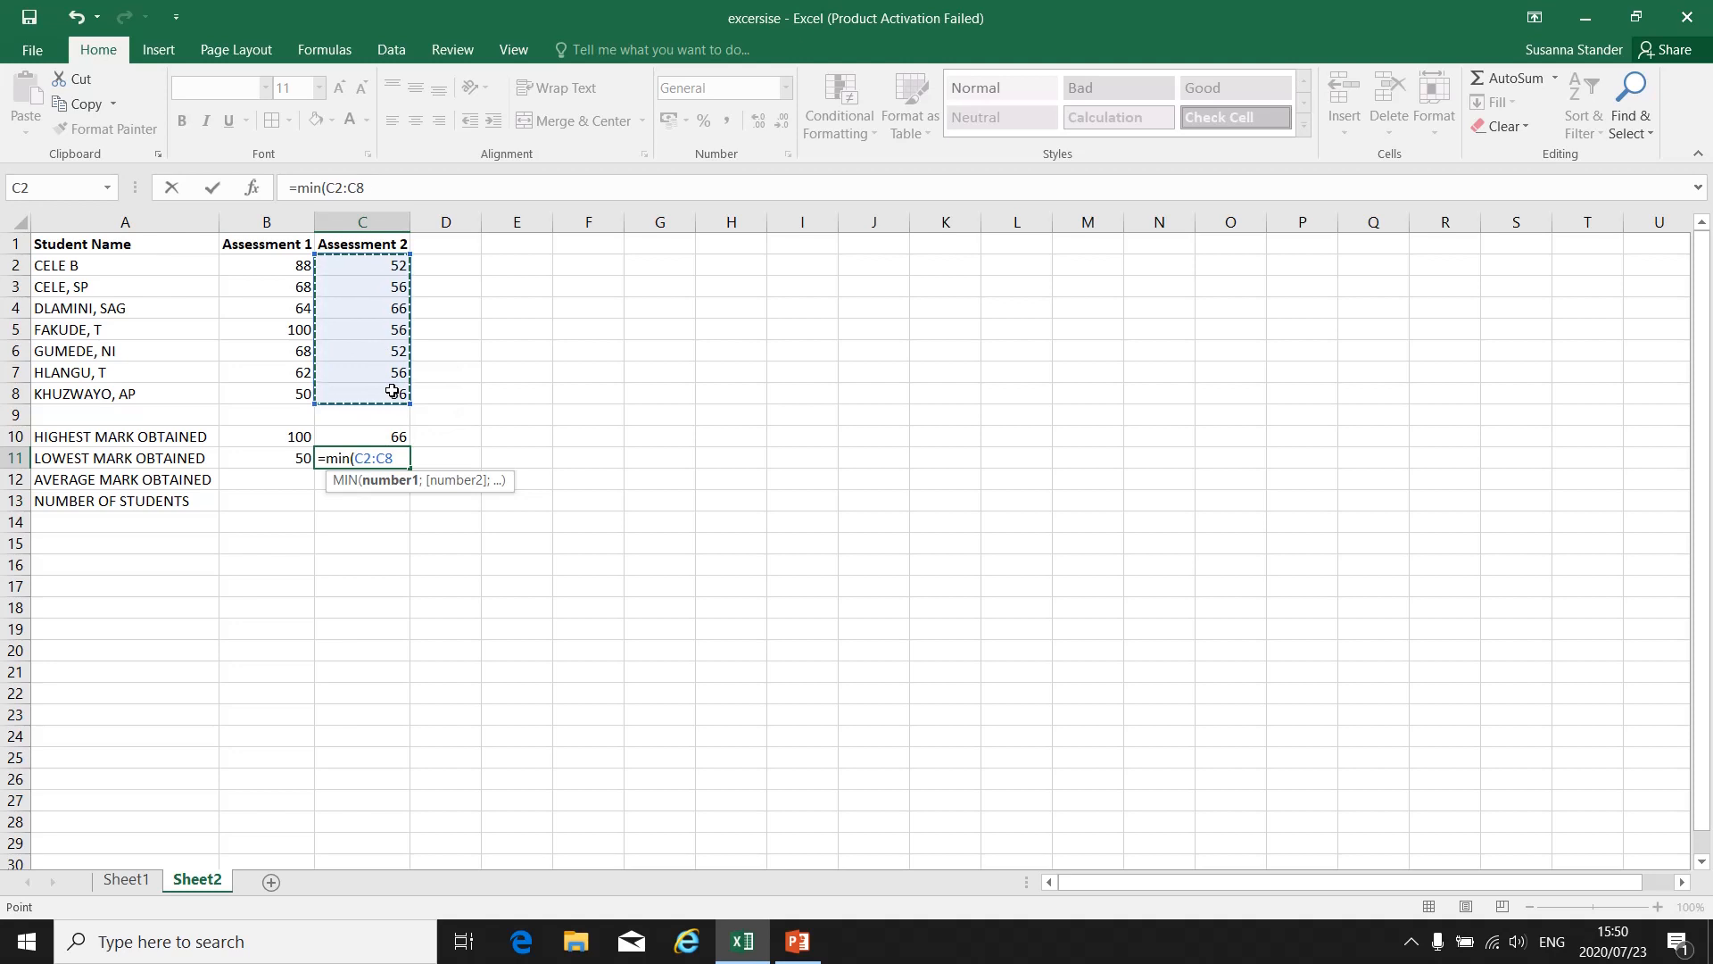
{"action": "type", "text": ")"}
{"action": "key", "text": "Return"}
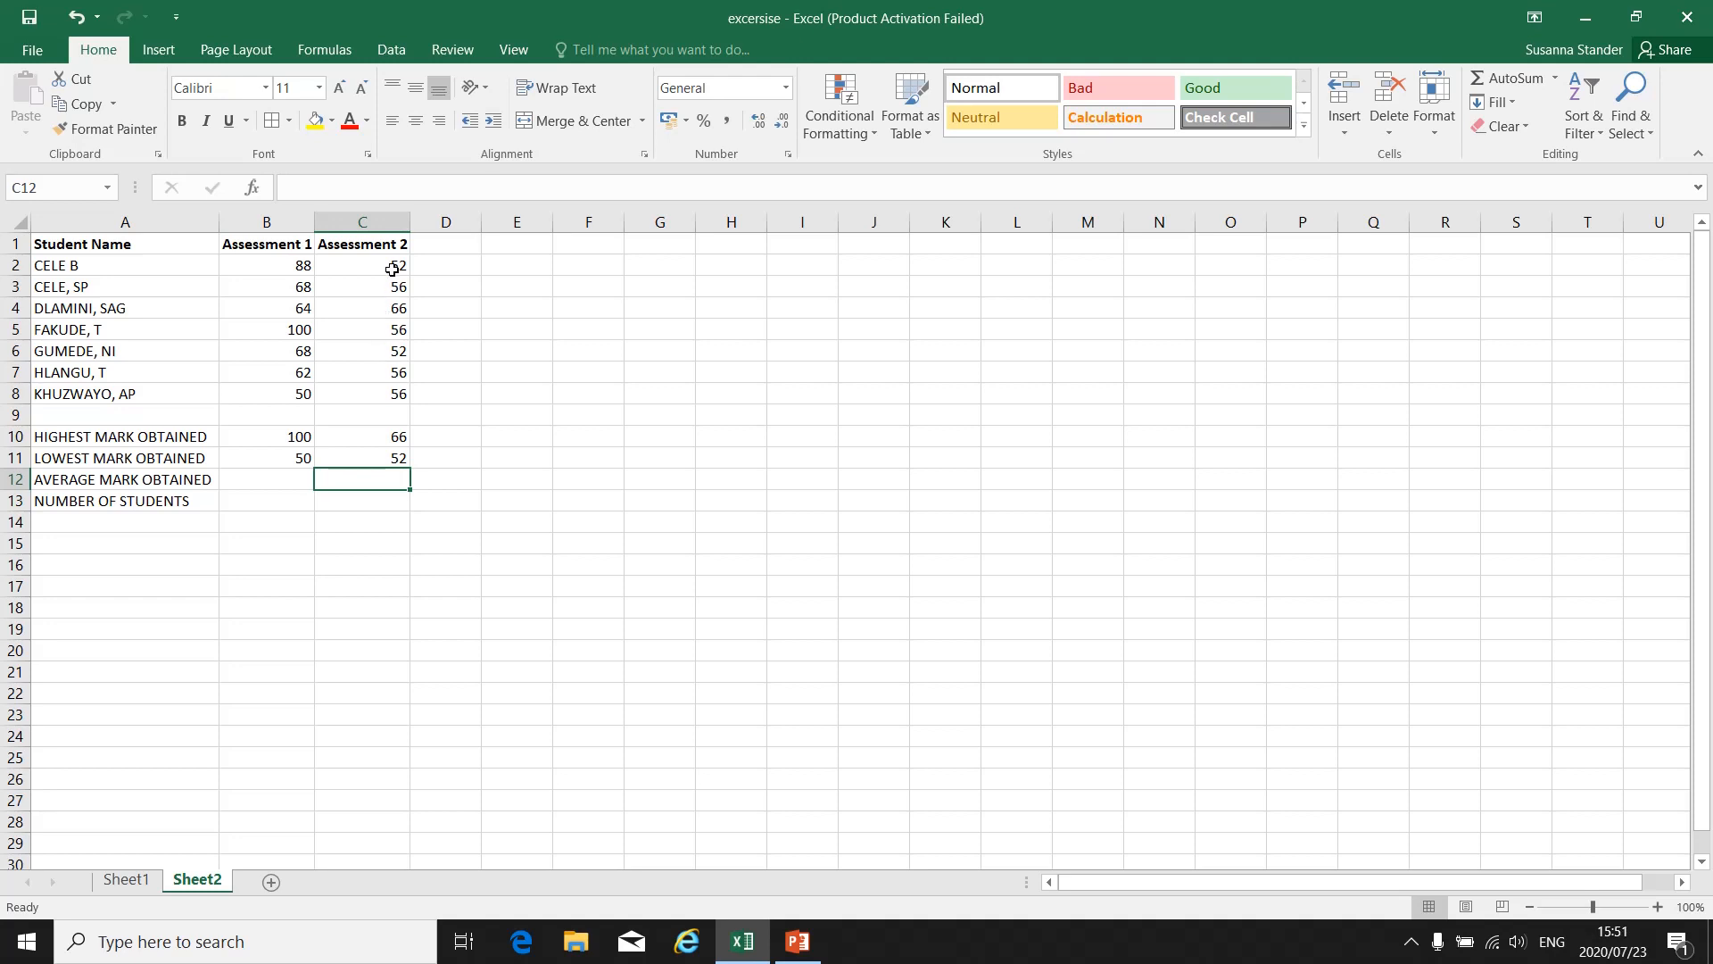
Enter =average(B2:B8) in cell B12 for the average mark obtained in Assessment 1.
{"action": "left_click", "coordinate": [303, 475]}
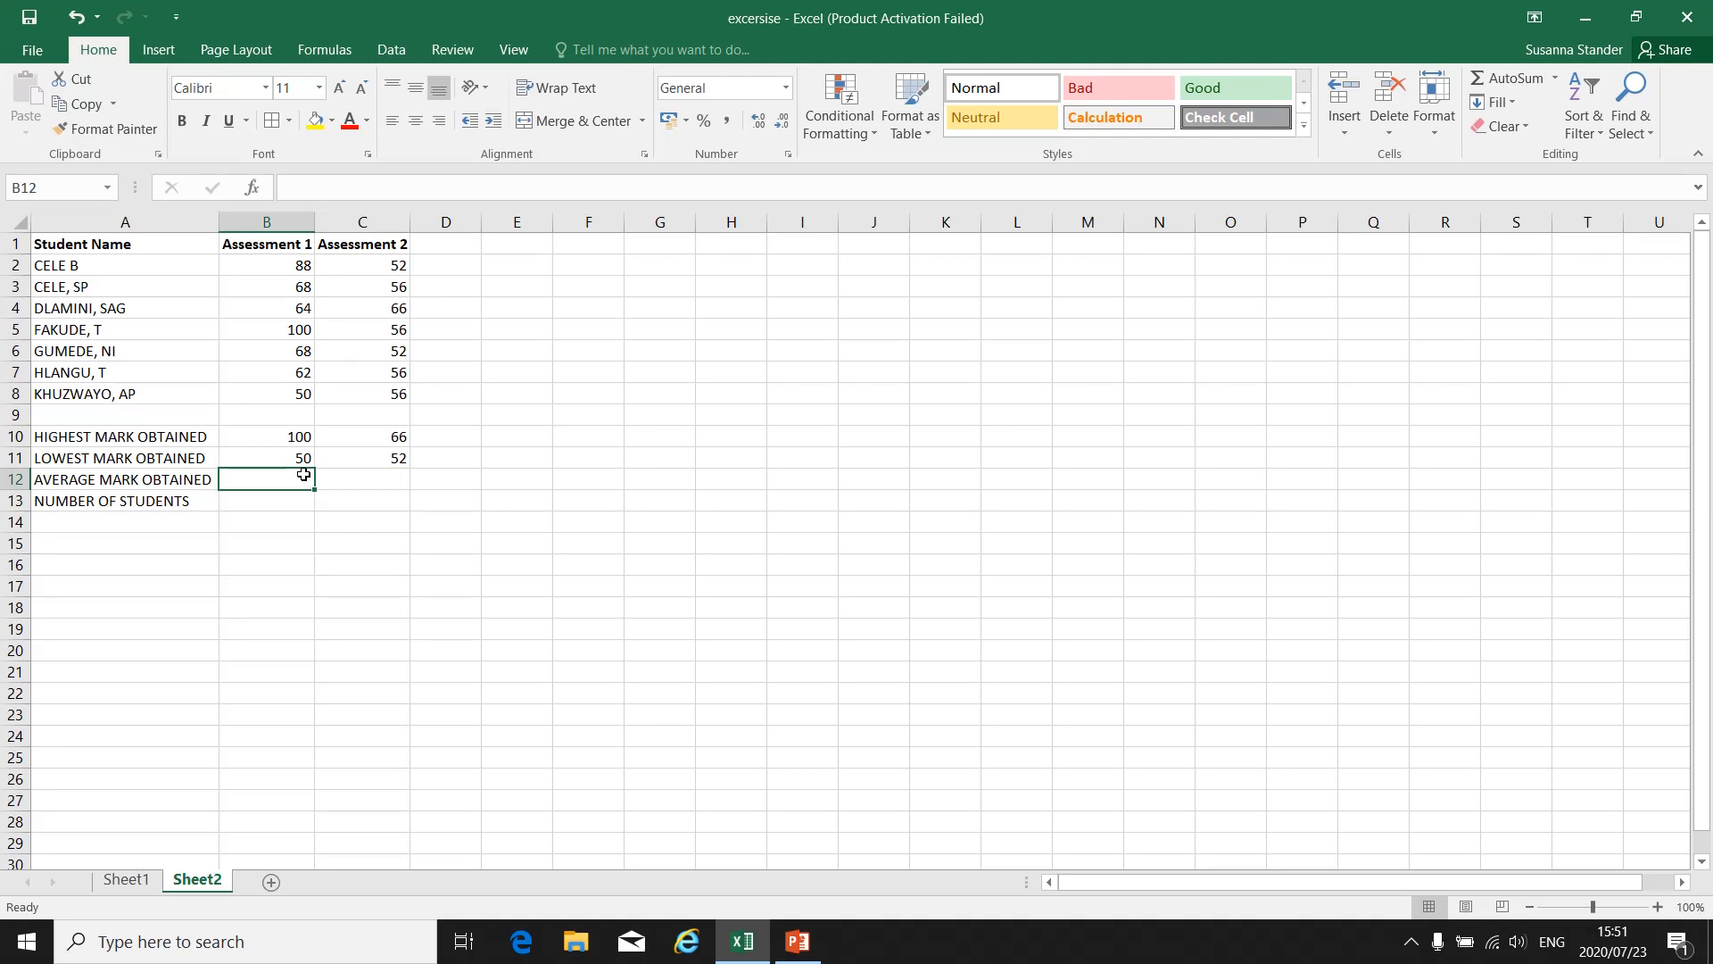
{"action": "type", "text": "="}
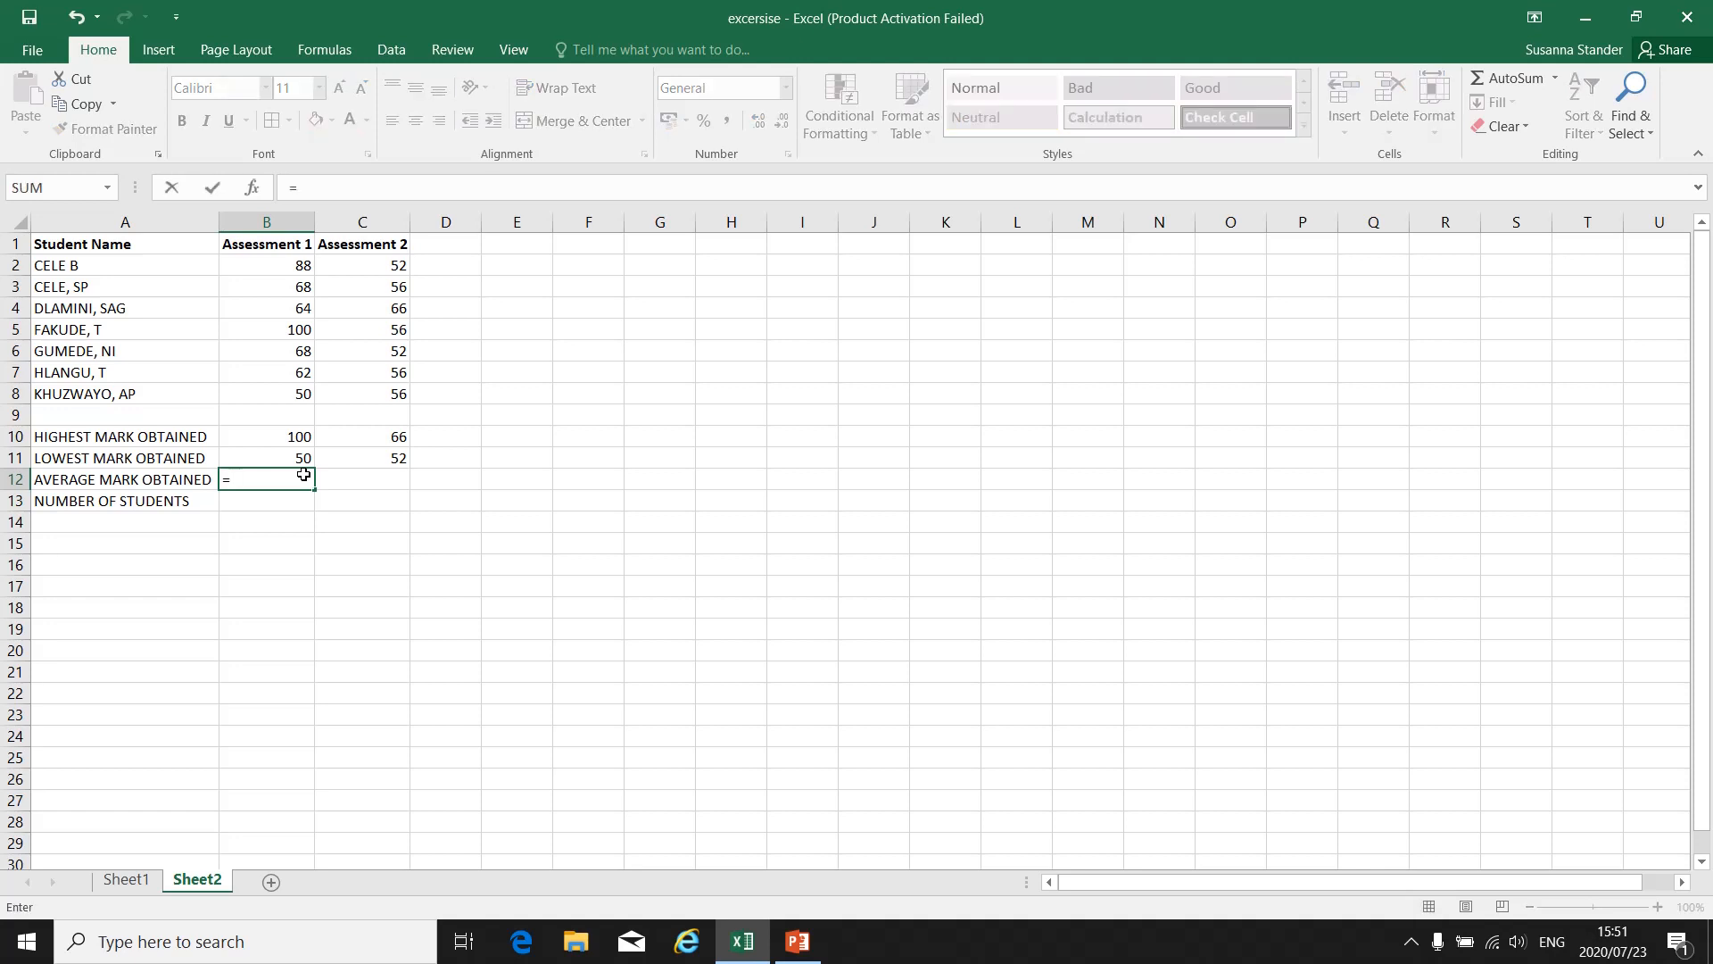
{"action": "type", "text": "average"}
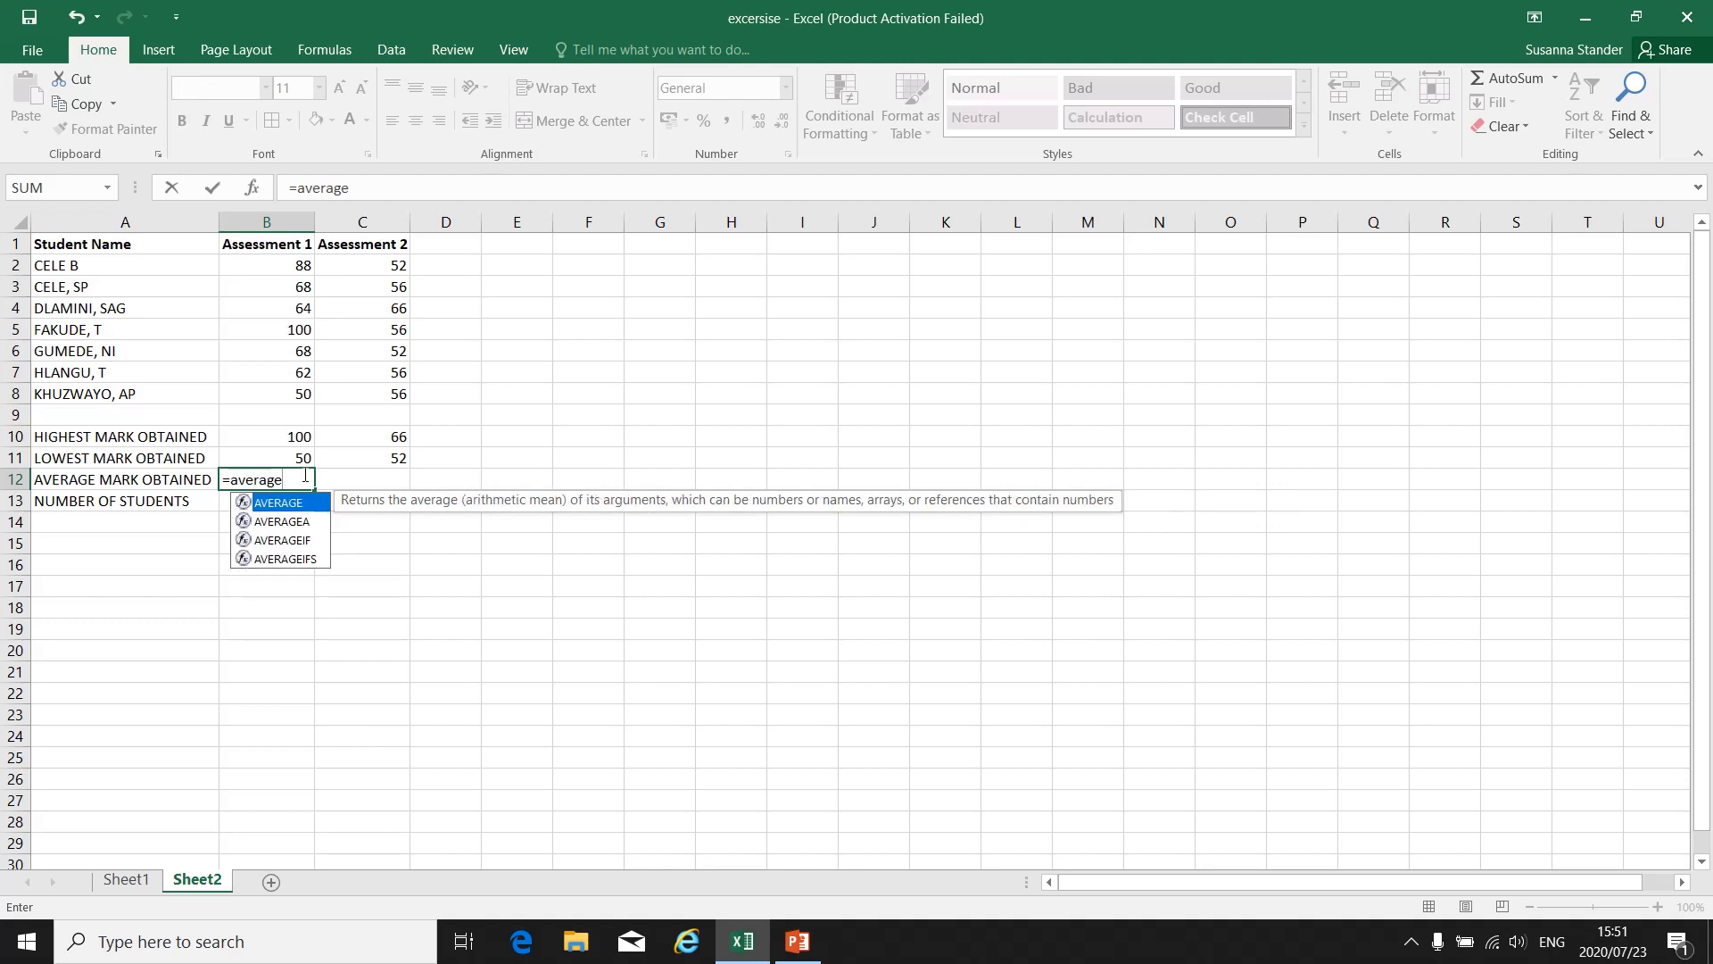
{"action": "type", "text": "("}
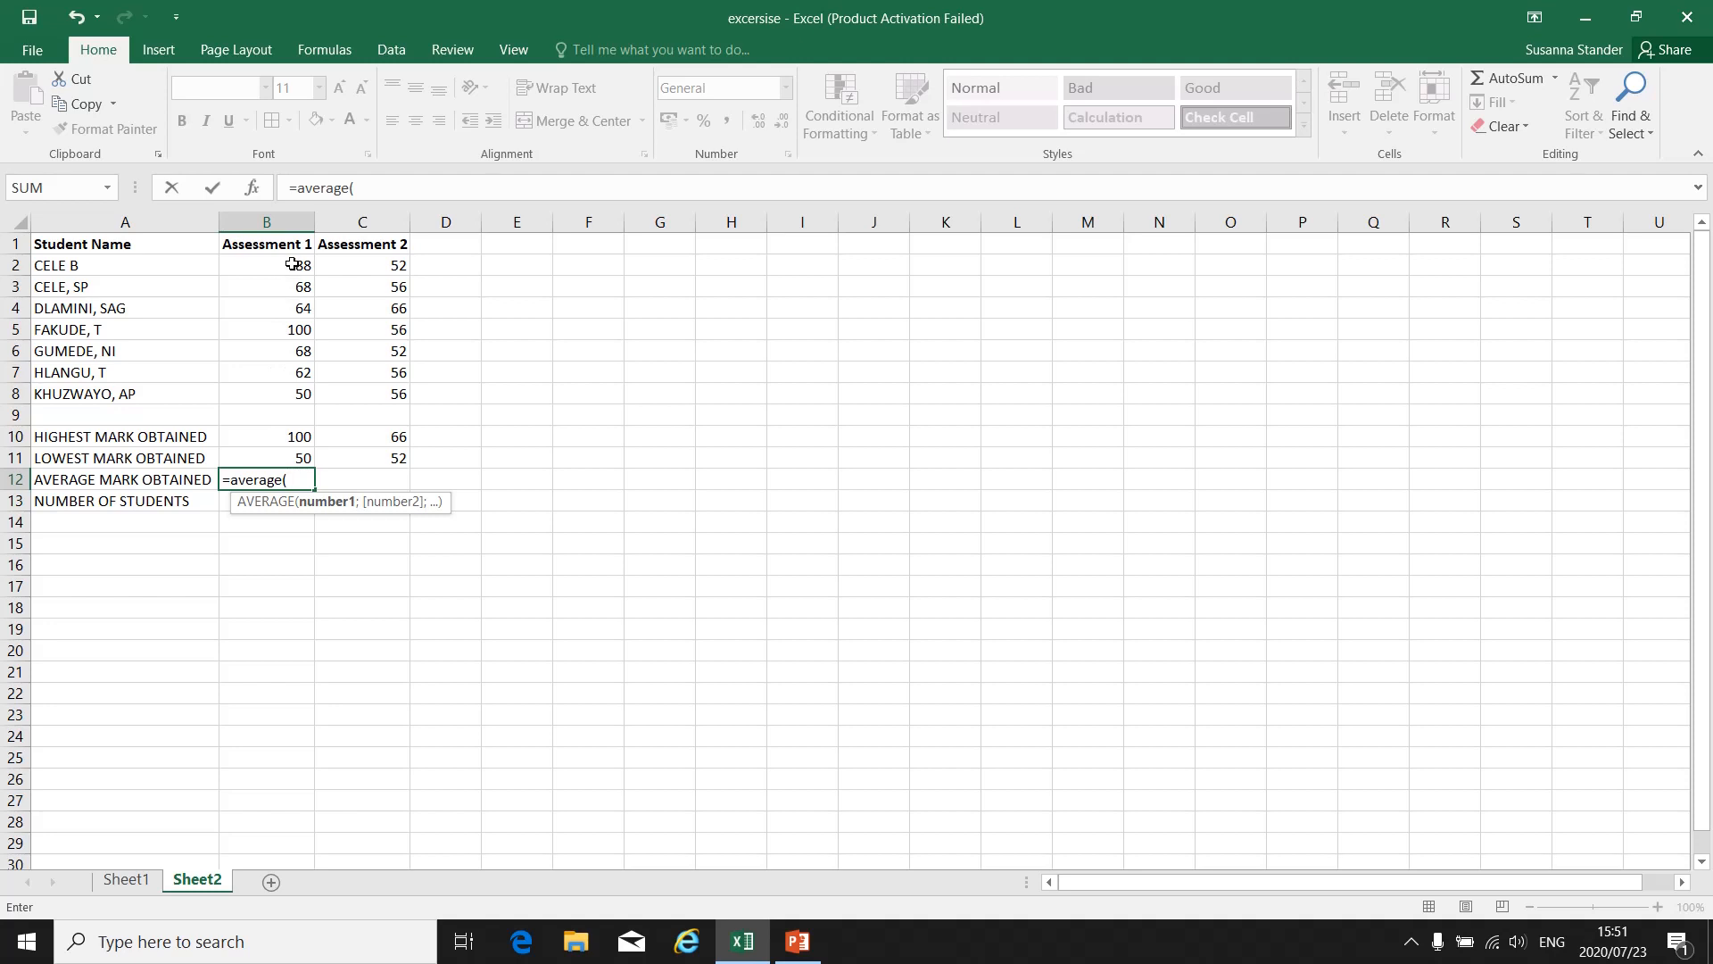
{"action": "left_click_drag", "start_coordinate": [287, 262], "coordinate": [290, 390]}
{"action": "type", "text": ")"}
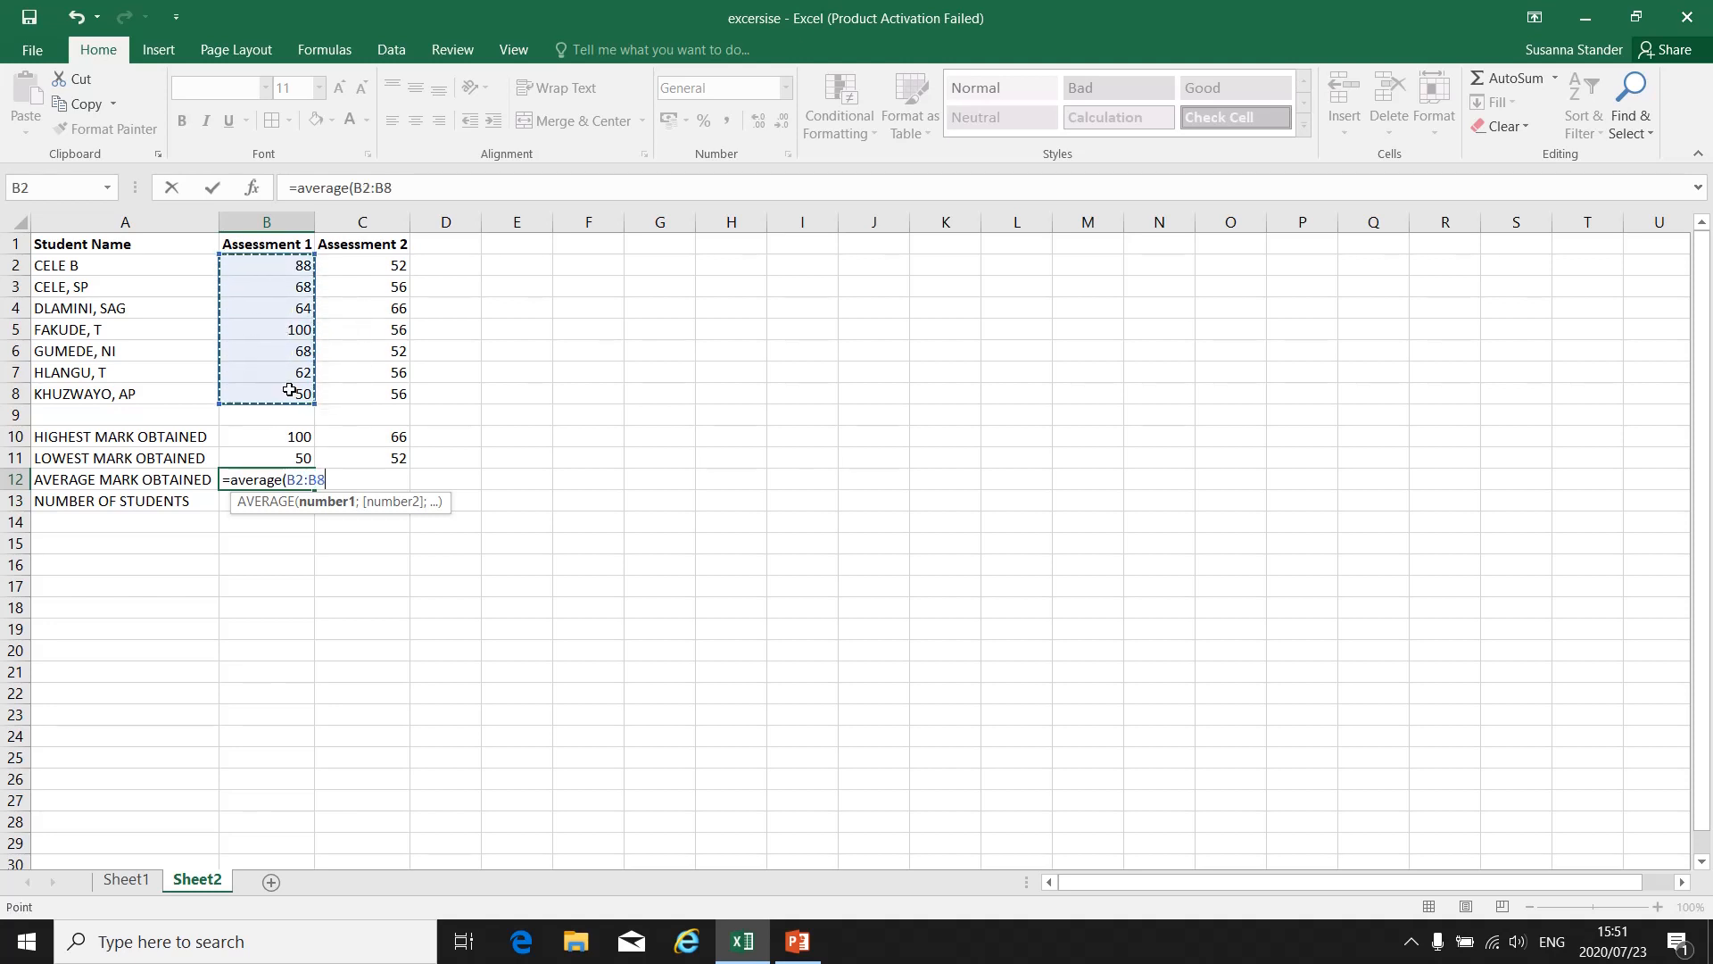
{"action": "key", "text": "Return"}
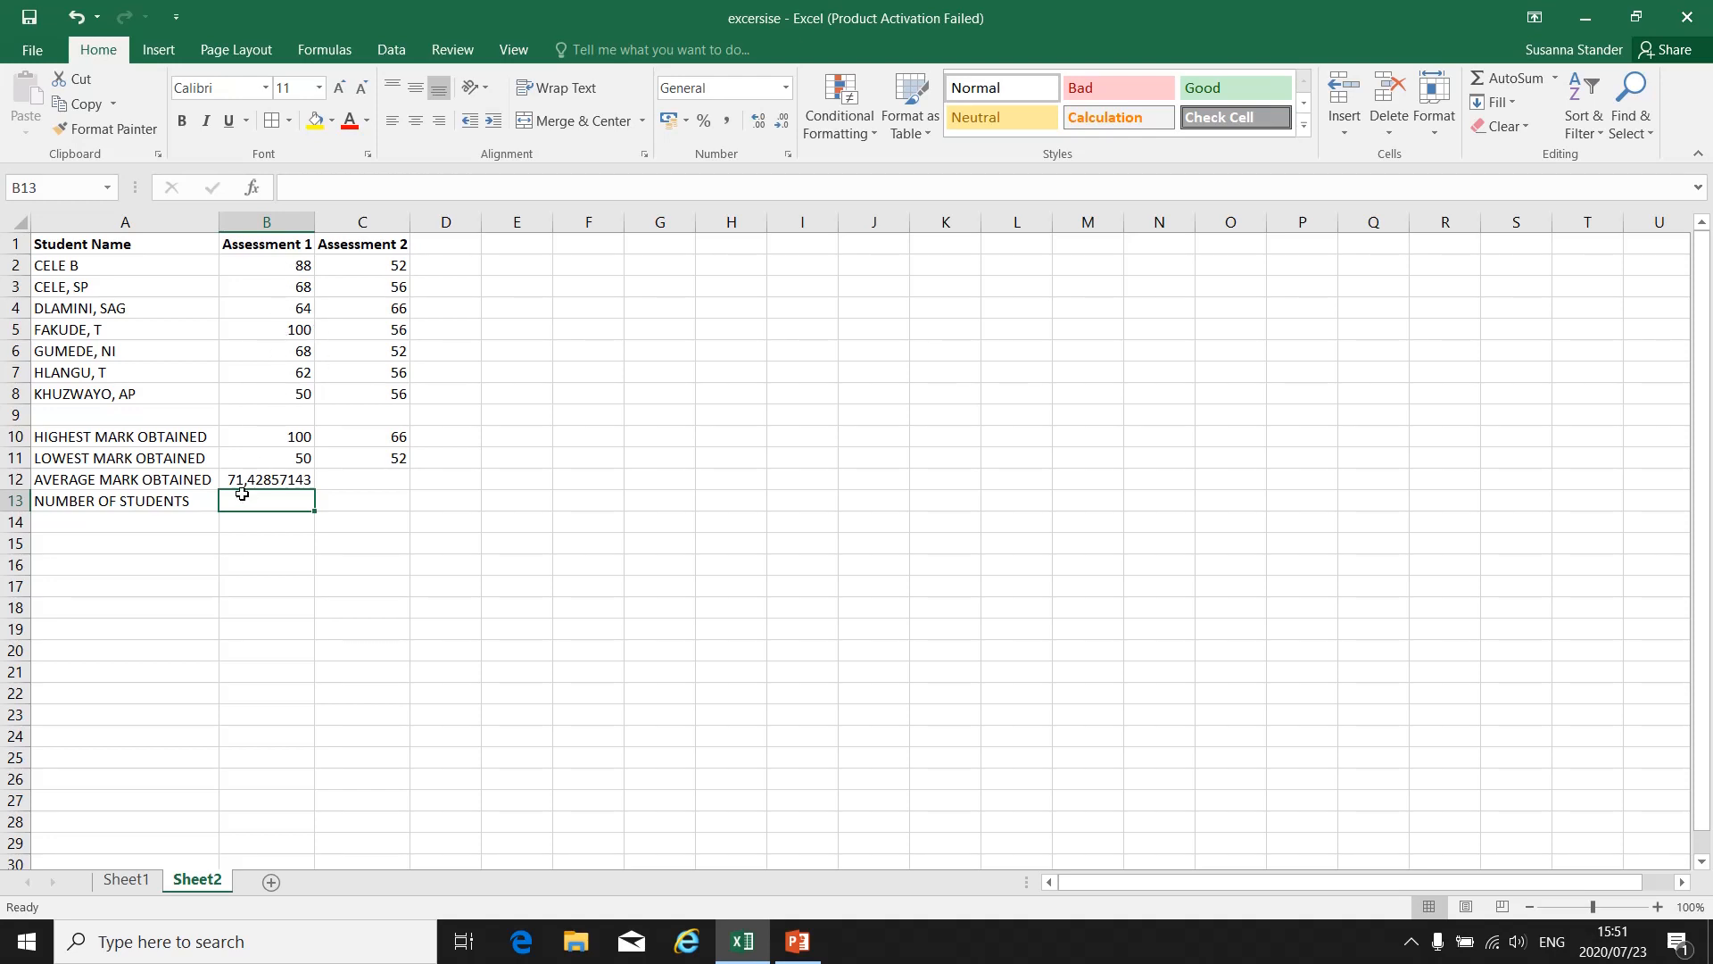
Enter =average(C2:C8) in cell C12 for the average mark obtained in Assessment 2.
{"action": "left_click", "coordinate": [348, 478]}
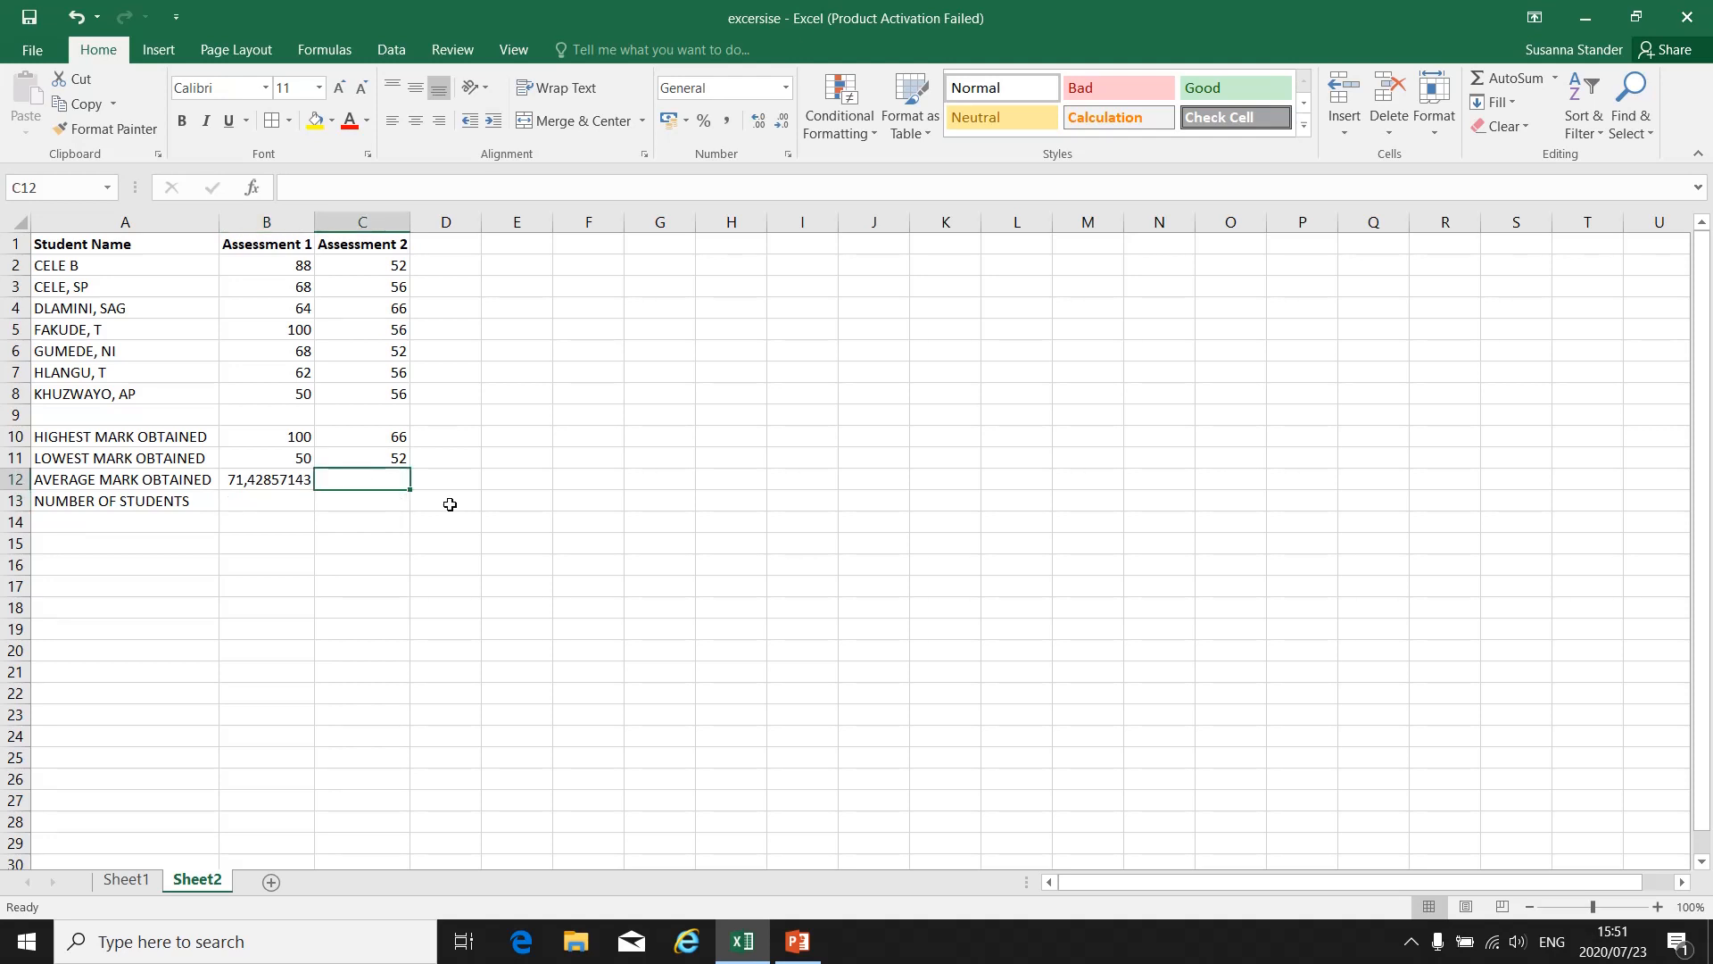
{"action": "type", "text": "="}
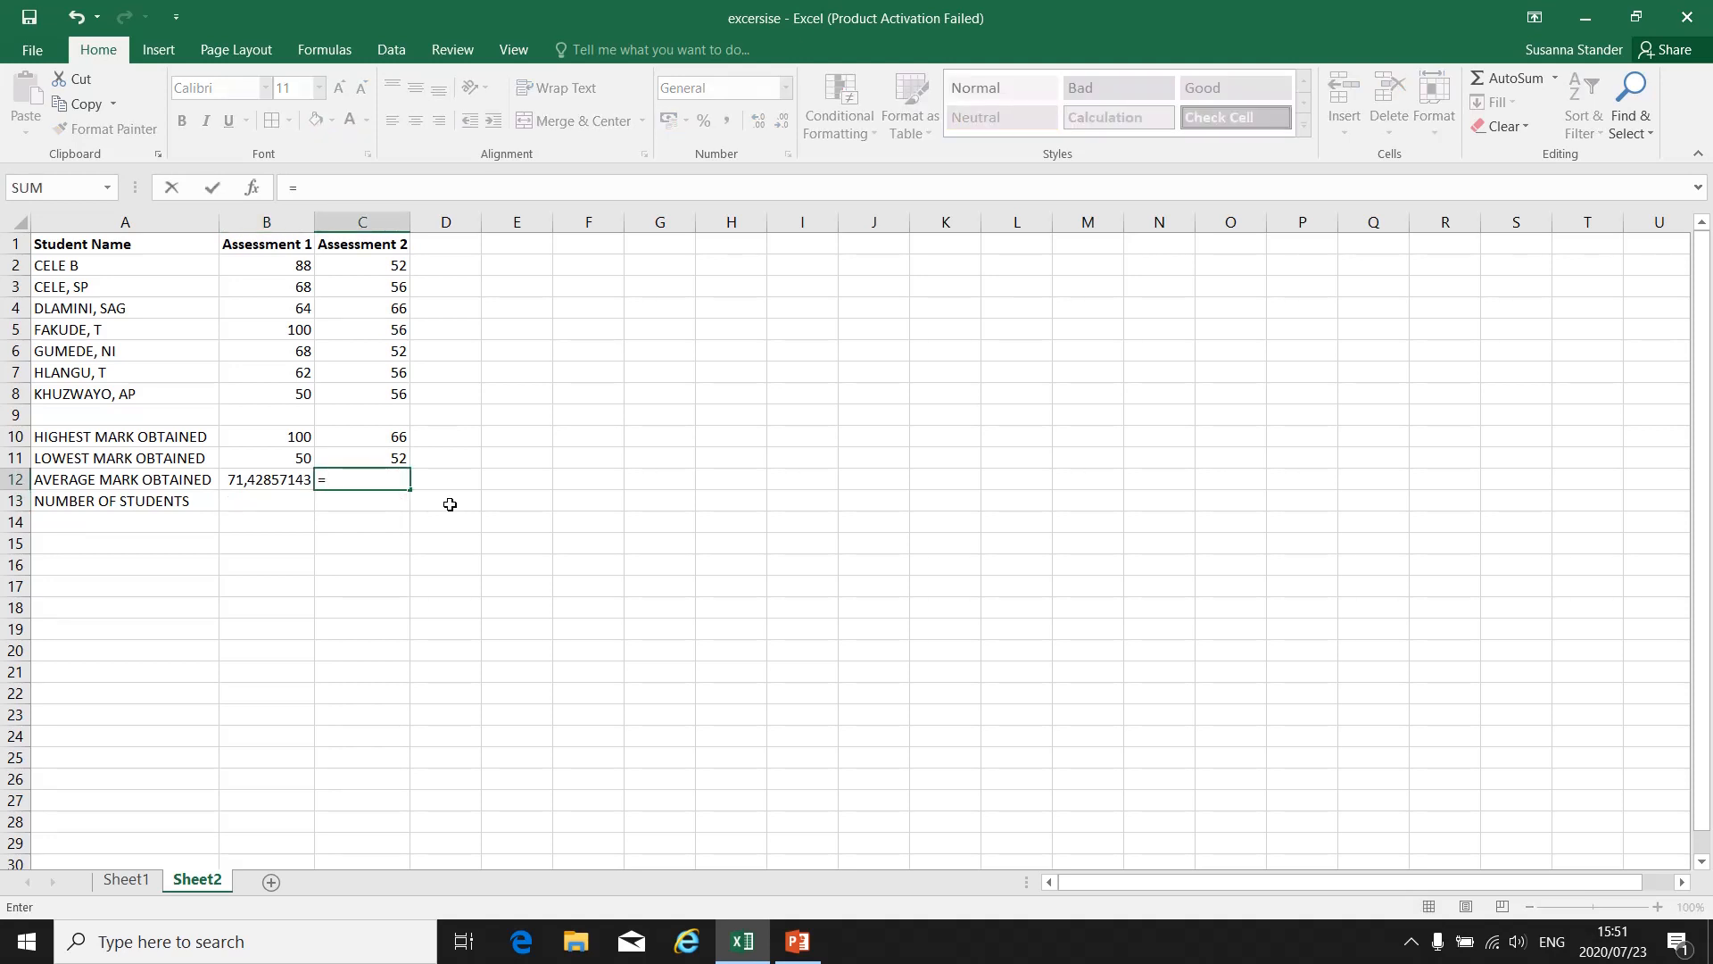
{"action": "type", "text": "average"}
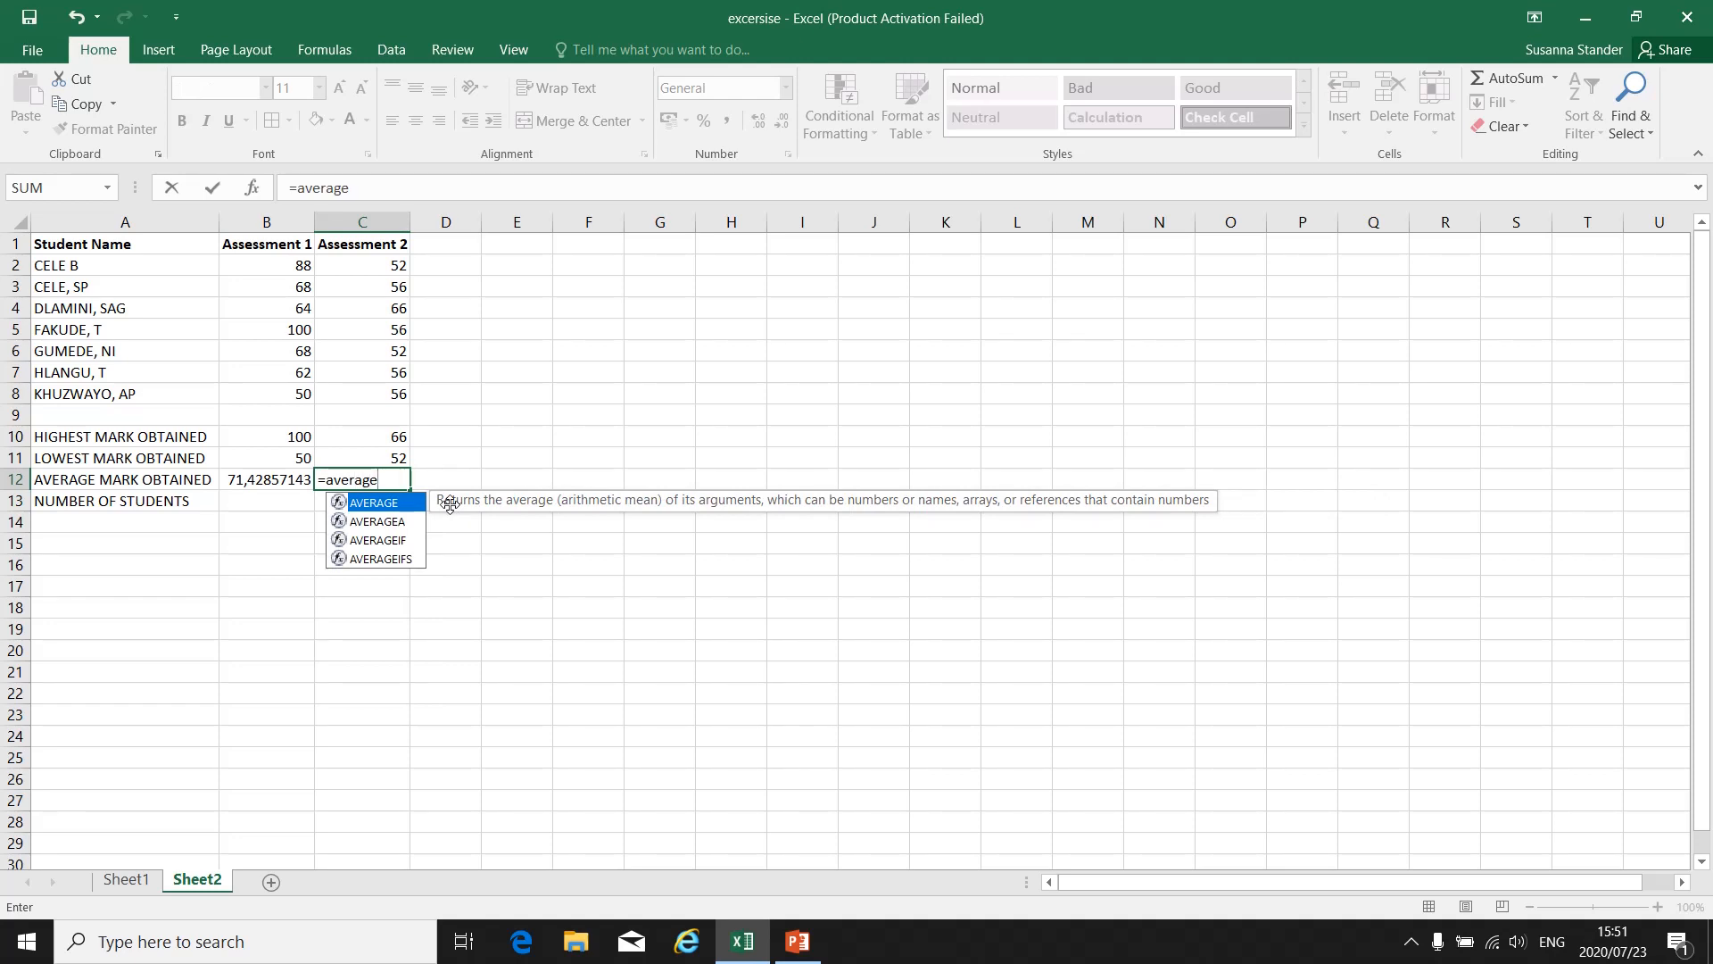
{"action": "type", "text": "("}
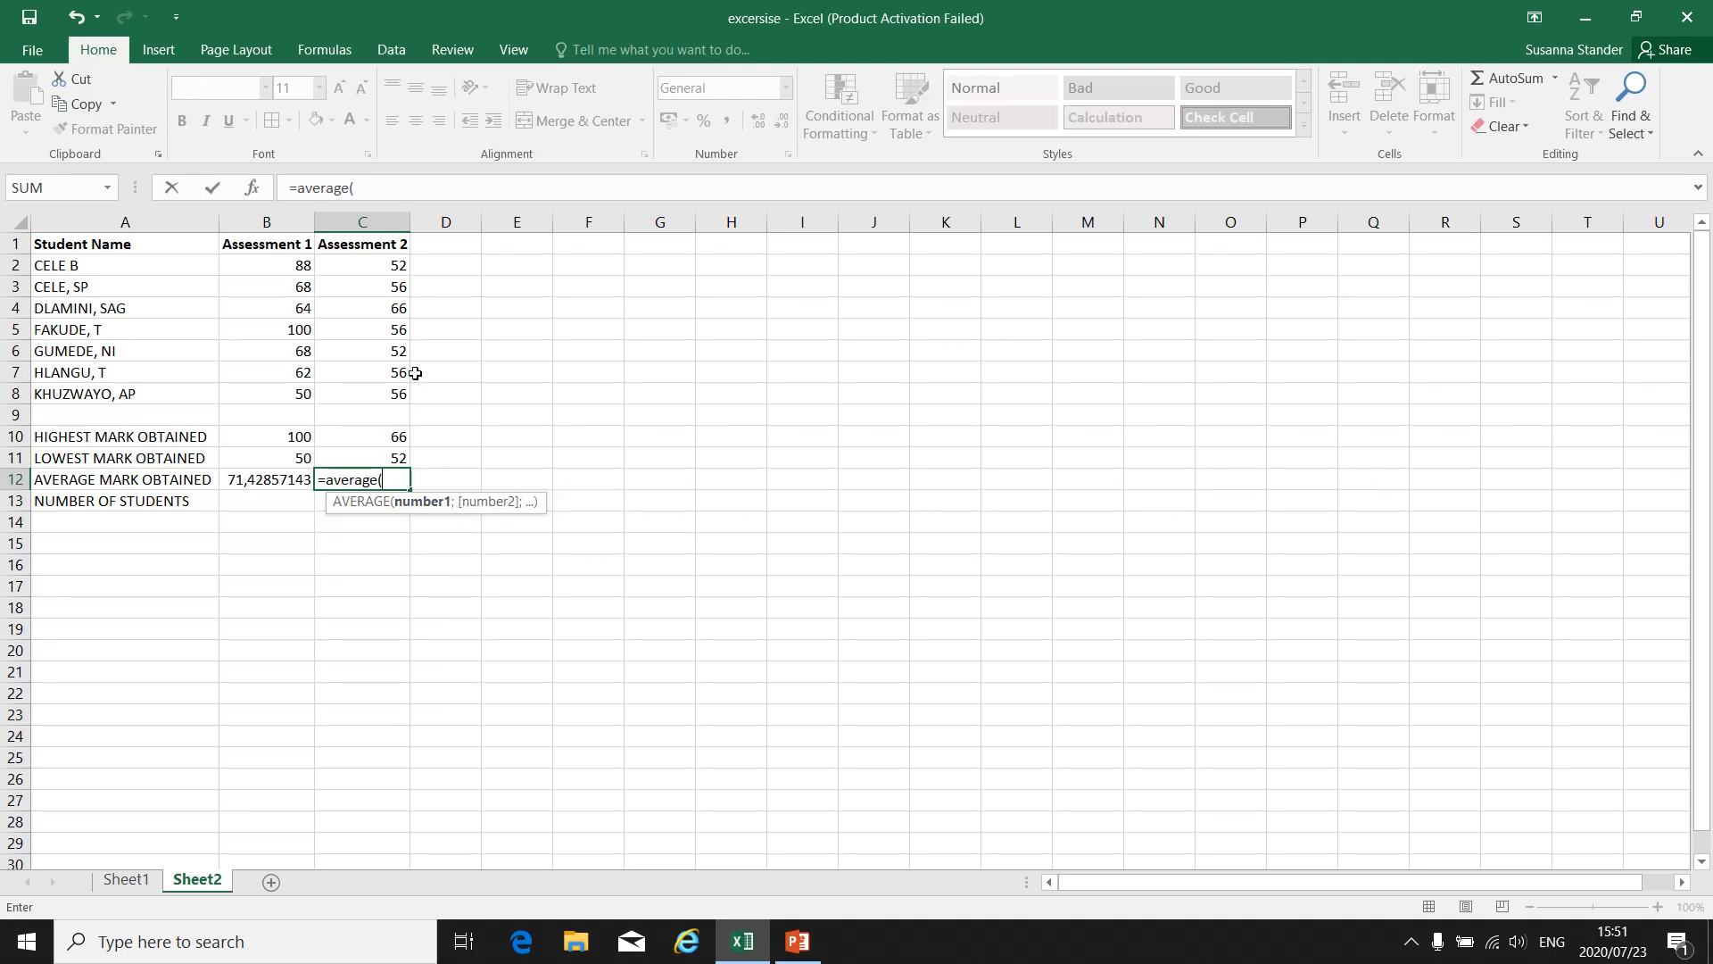
{"action": "left_click_drag", "start_coordinate": [390, 265], "coordinate": [393, 397]}
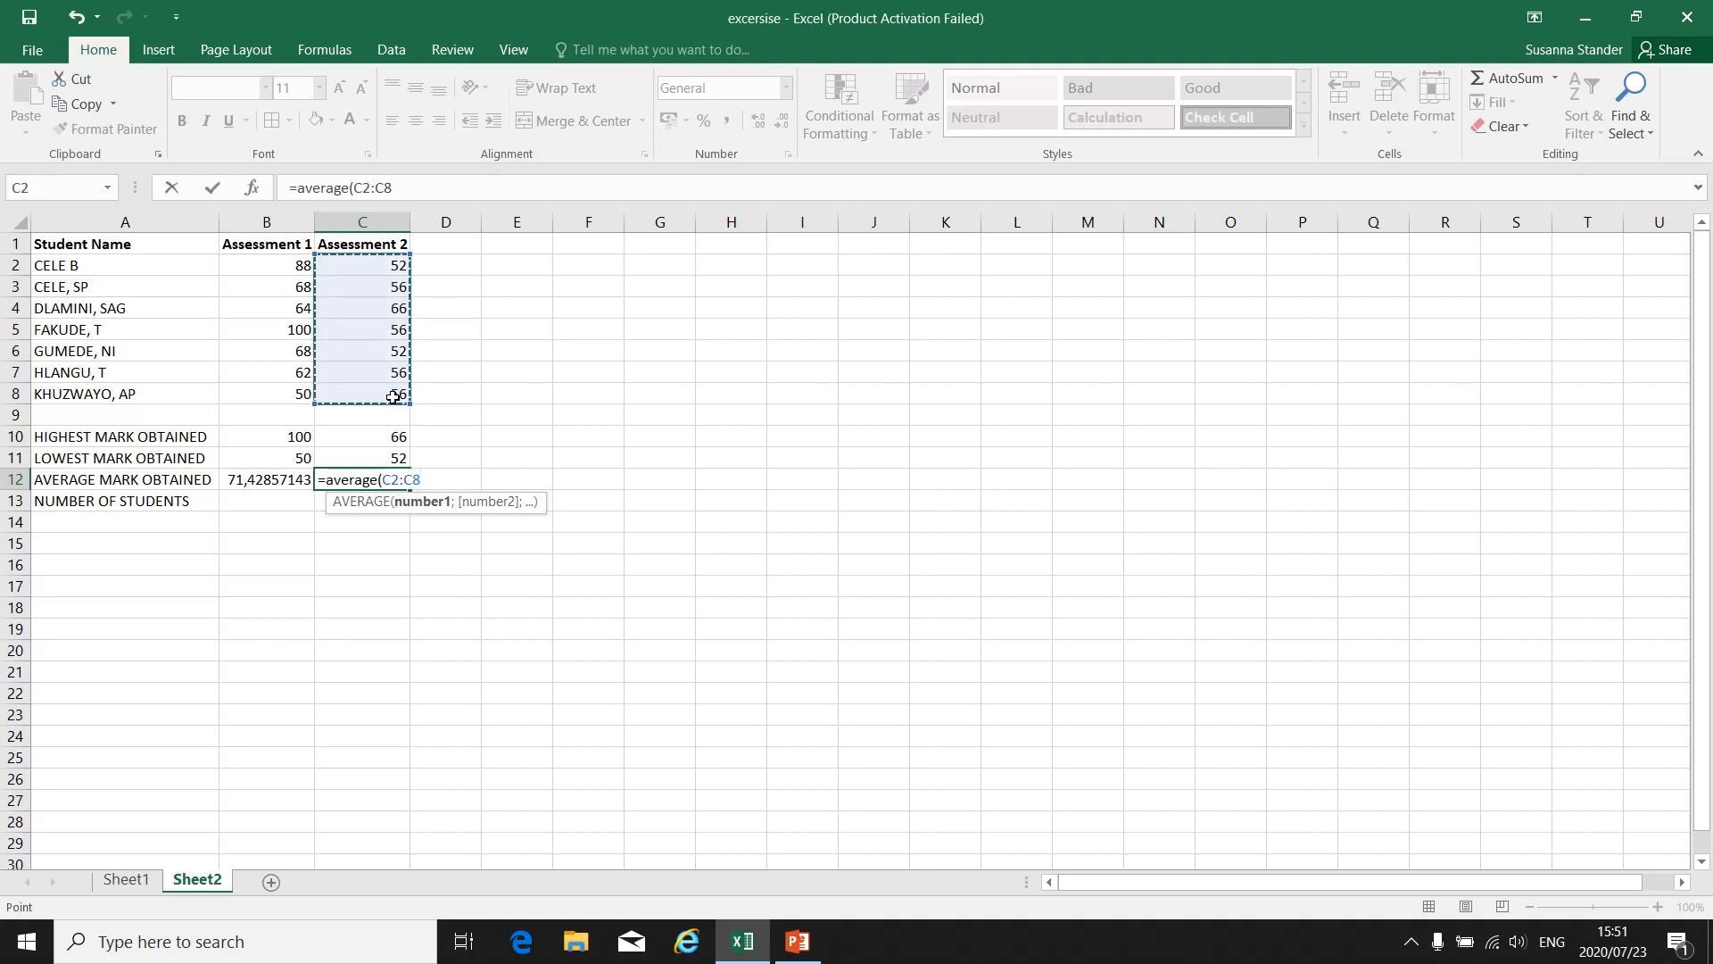
{"action": "type", "text": ")"}
{"action": "key", "text": "Return"}
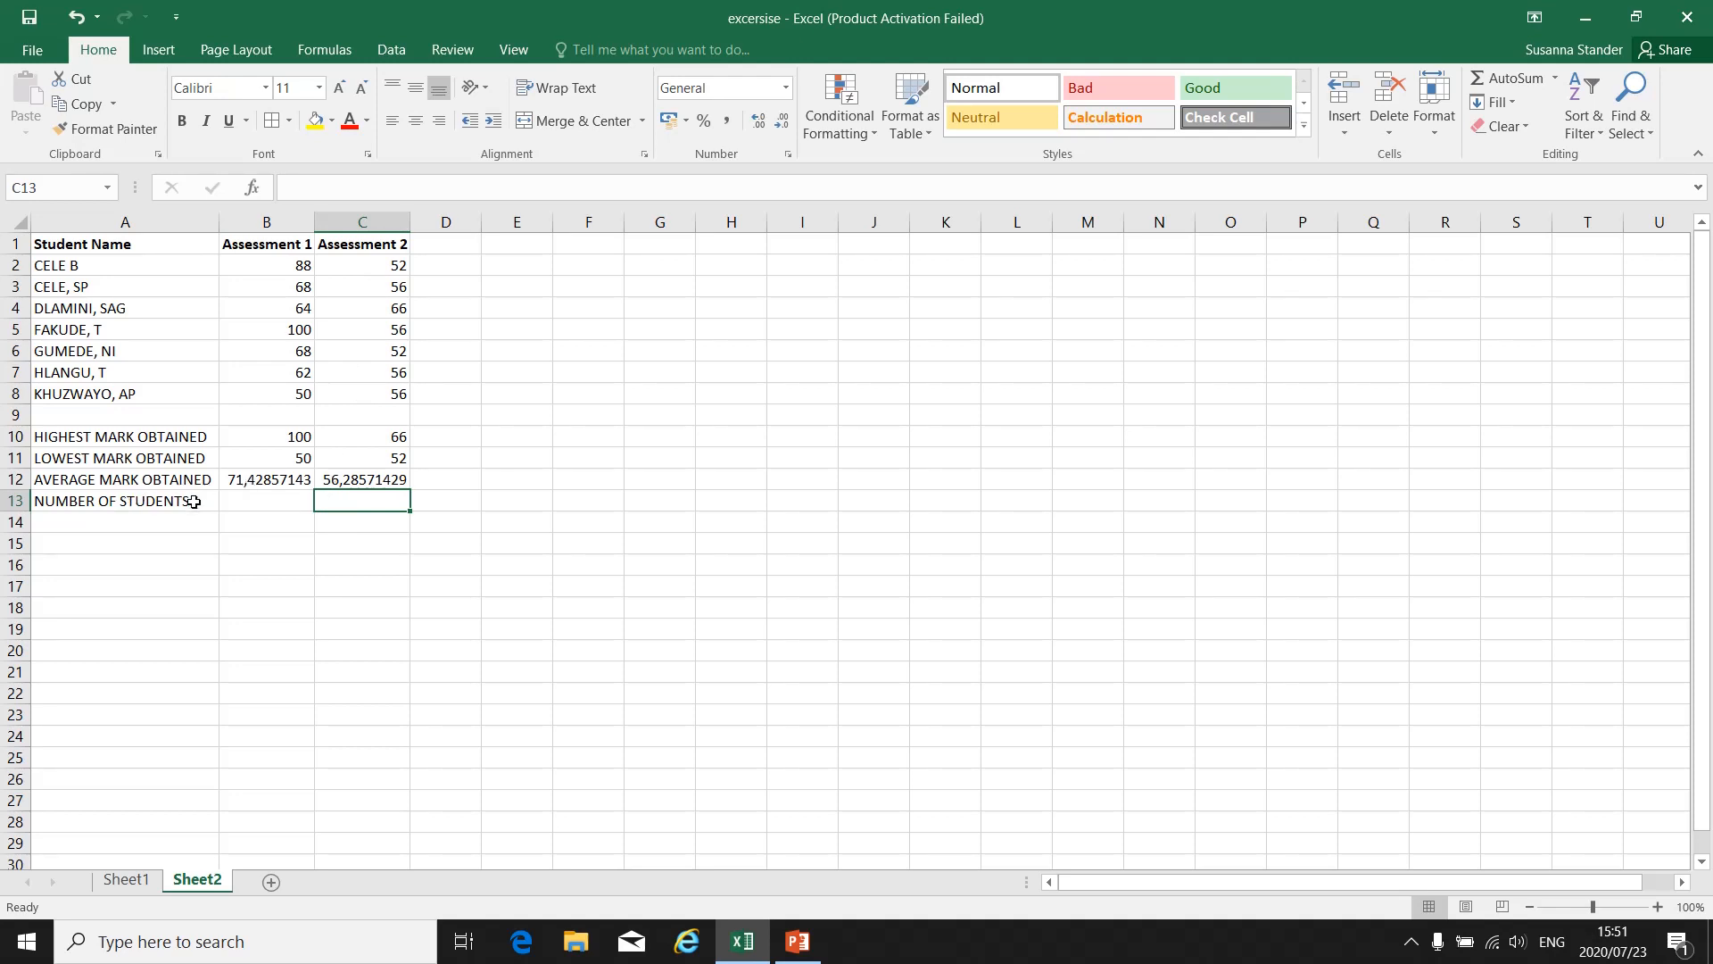
Enter =count(B2:B8) in cell B13 for the number of students, based on the Assessment 1 marks.
{"action": "left_click", "coordinate": [241, 504]}
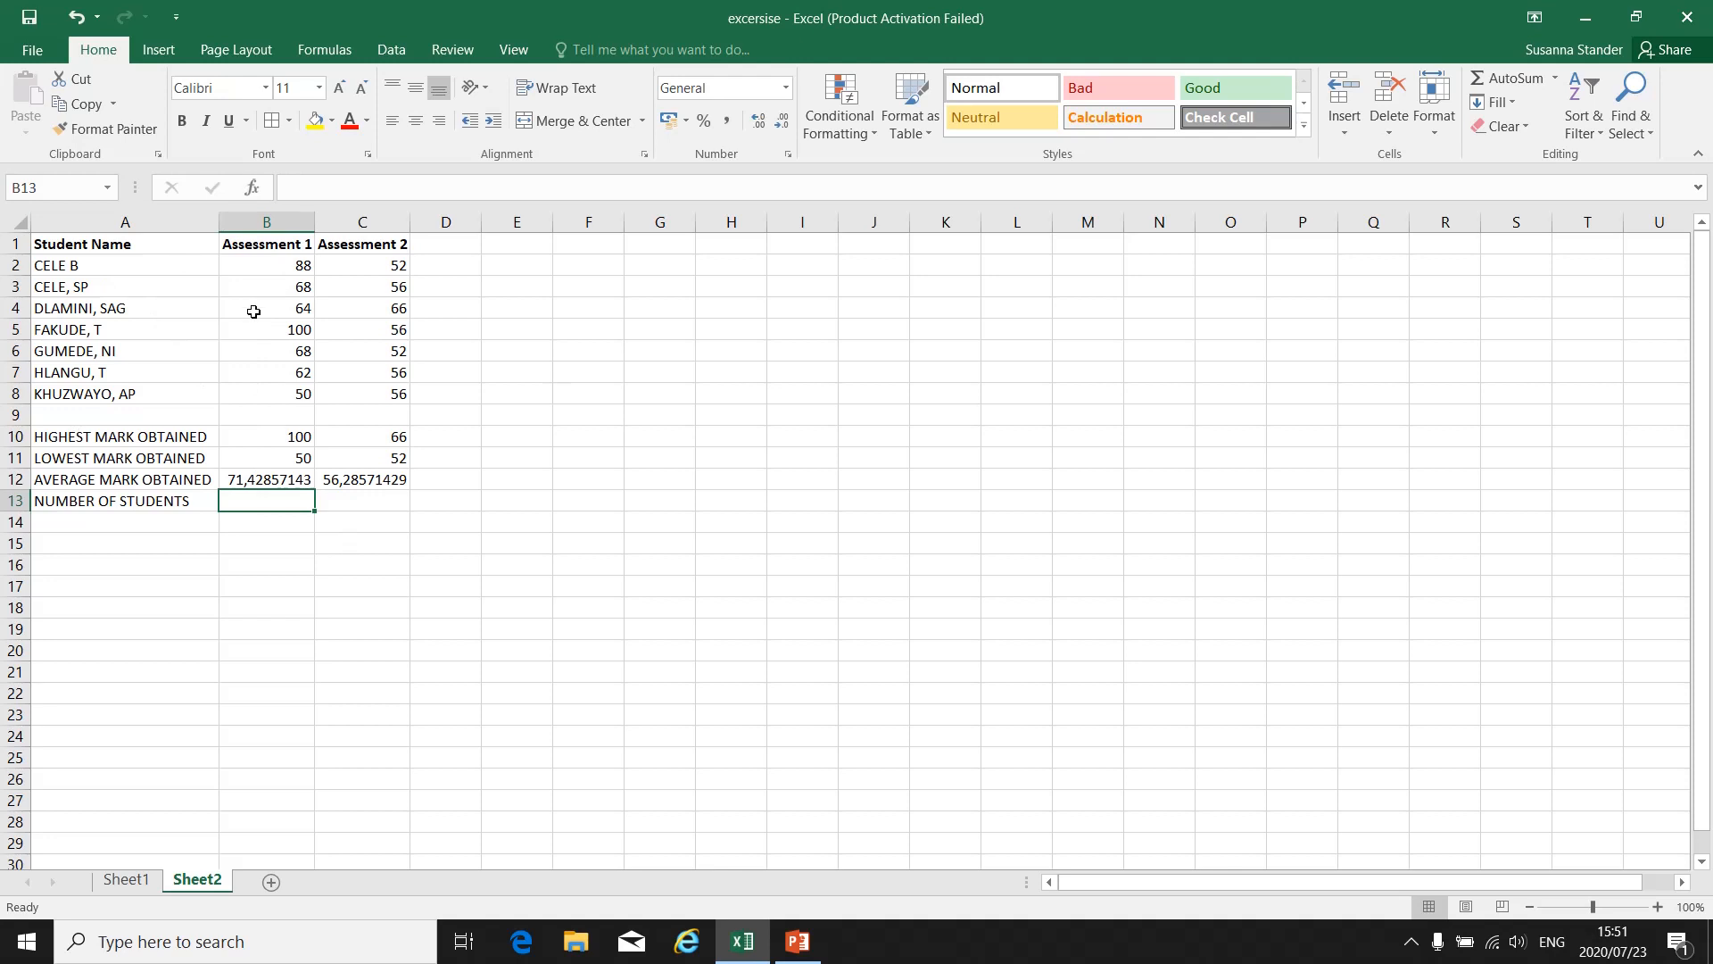
{"action": "type", "text": "="}
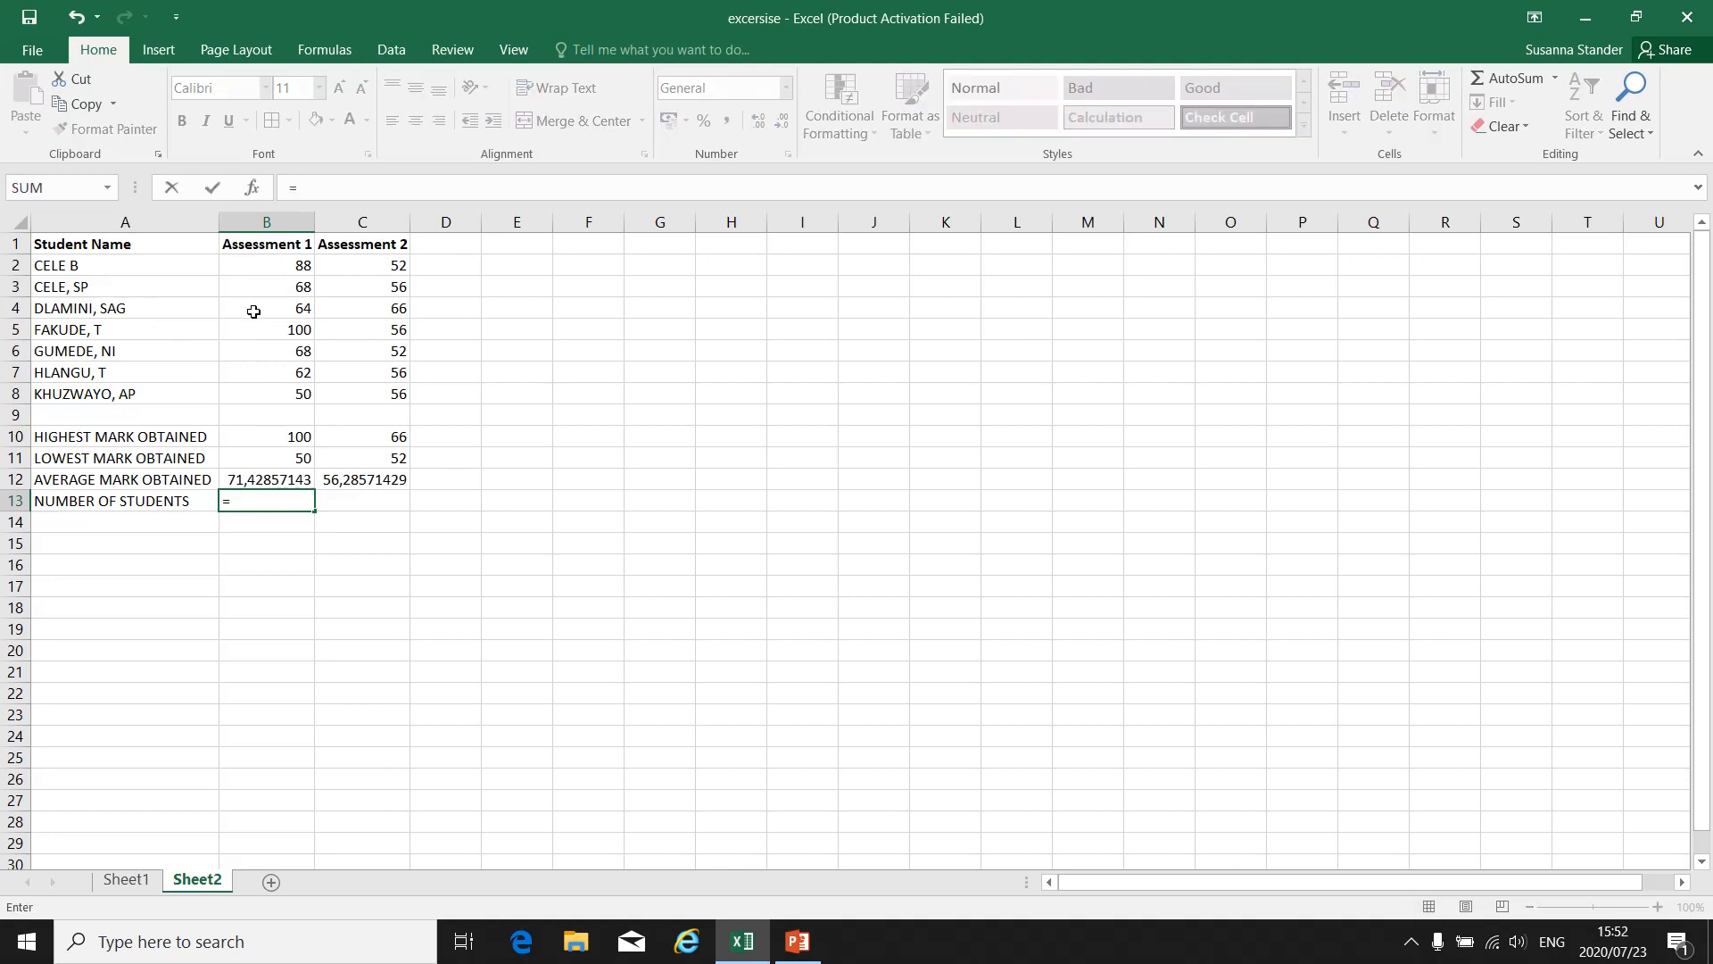
{"action": "type", "text": "count"}
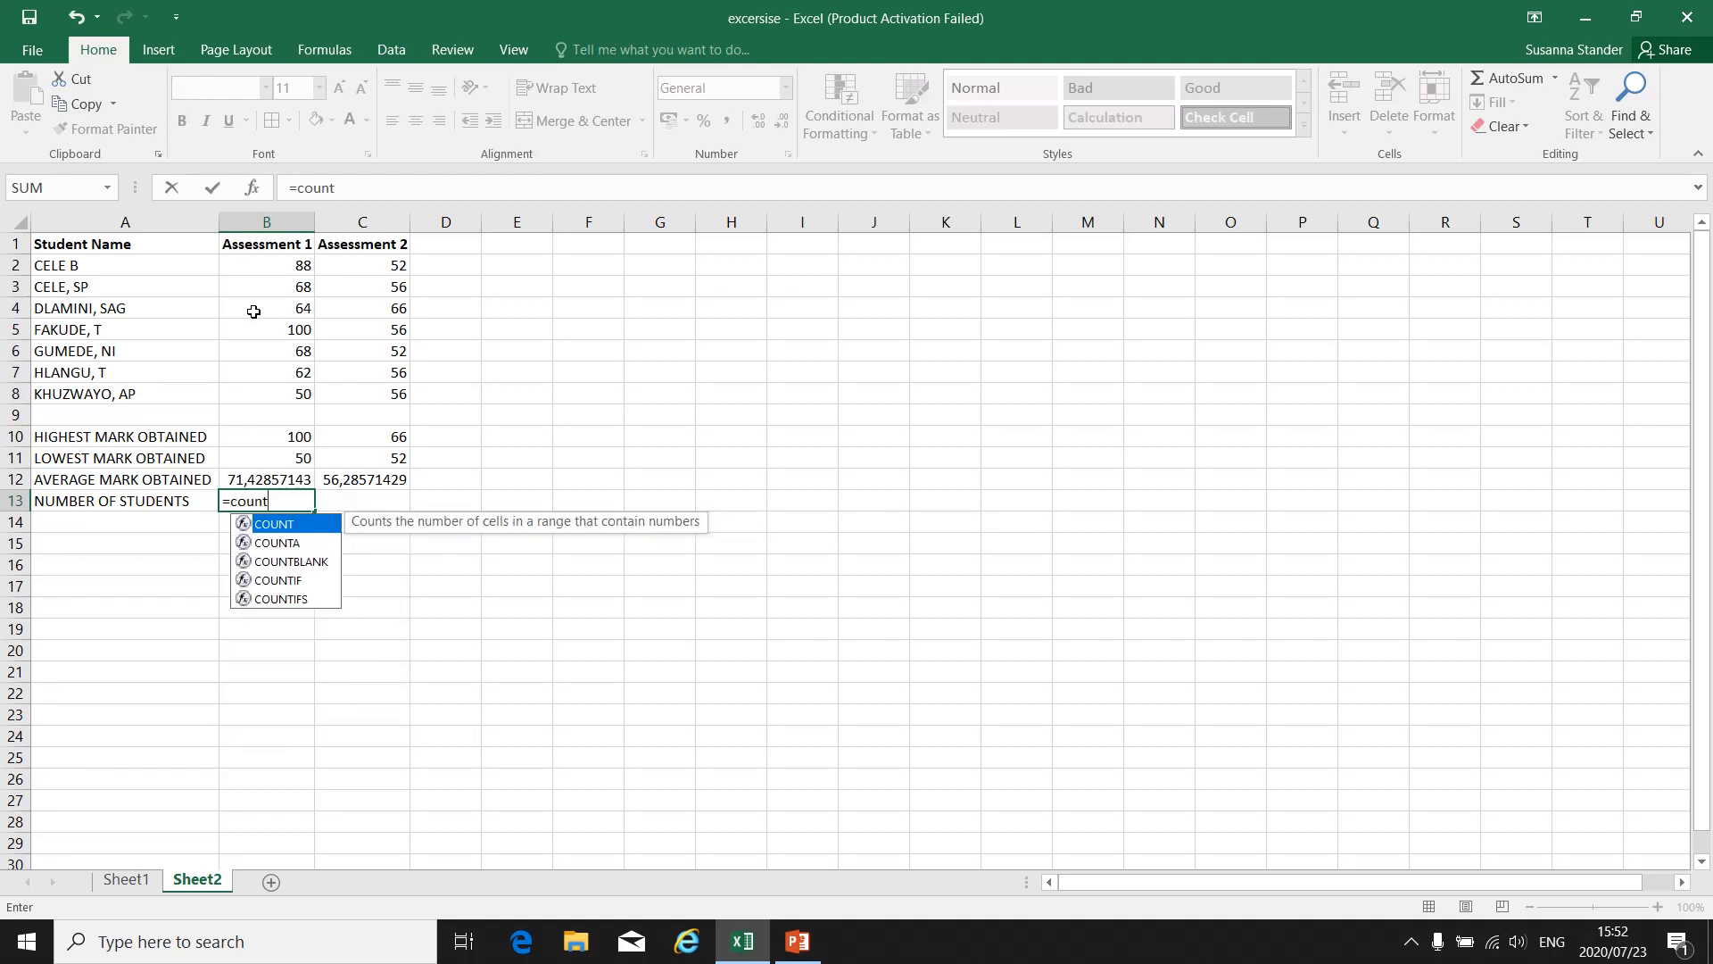
{"action": "type", "text": "("}
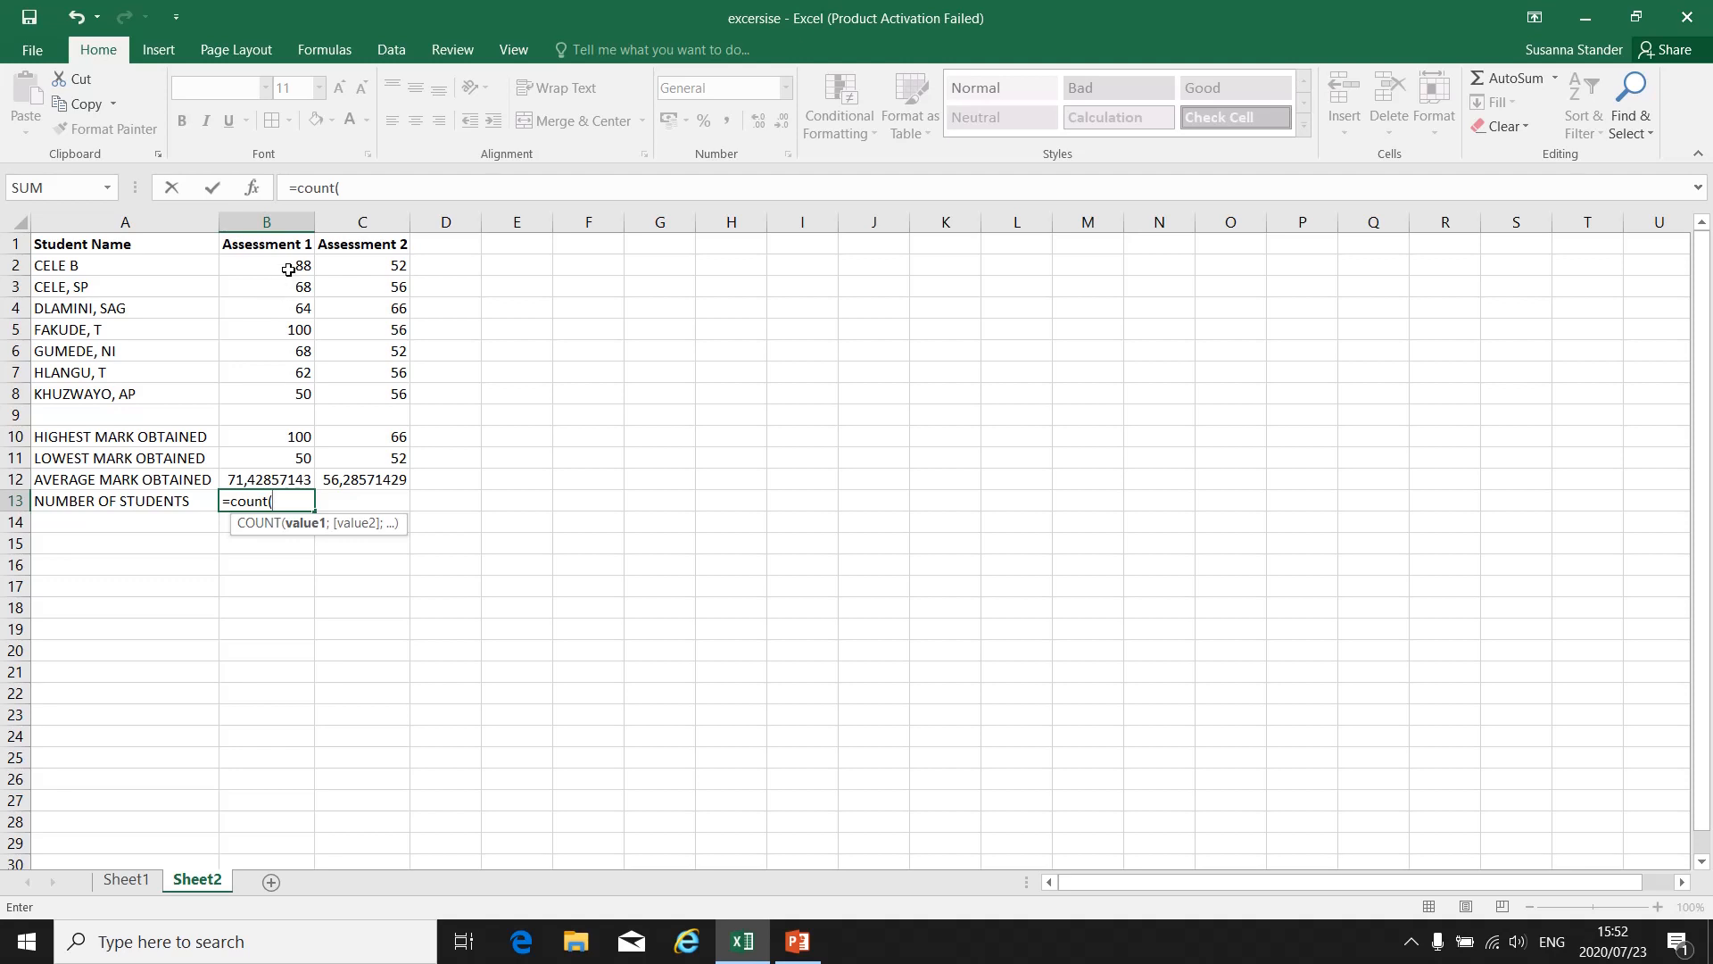
{"action": "left_click_drag", "start_coordinate": [289, 267], "coordinate": [285, 392]}
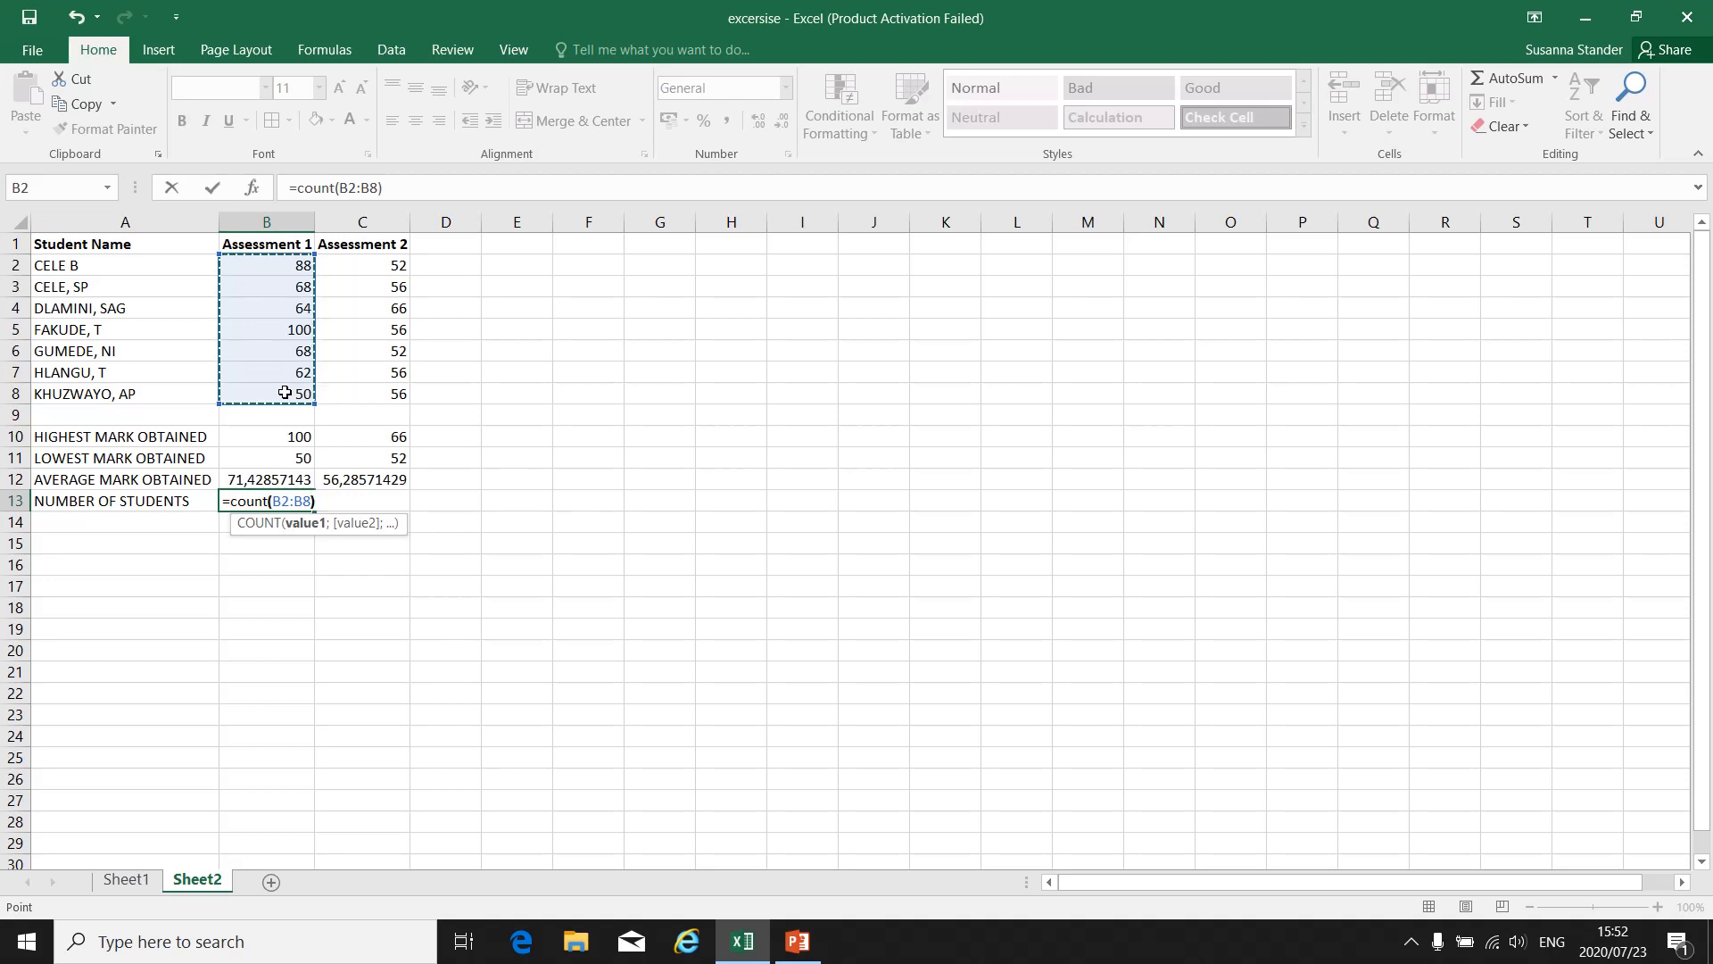
{"action": "type", "text": ")"}
{"action": "key", "text": "Return"}
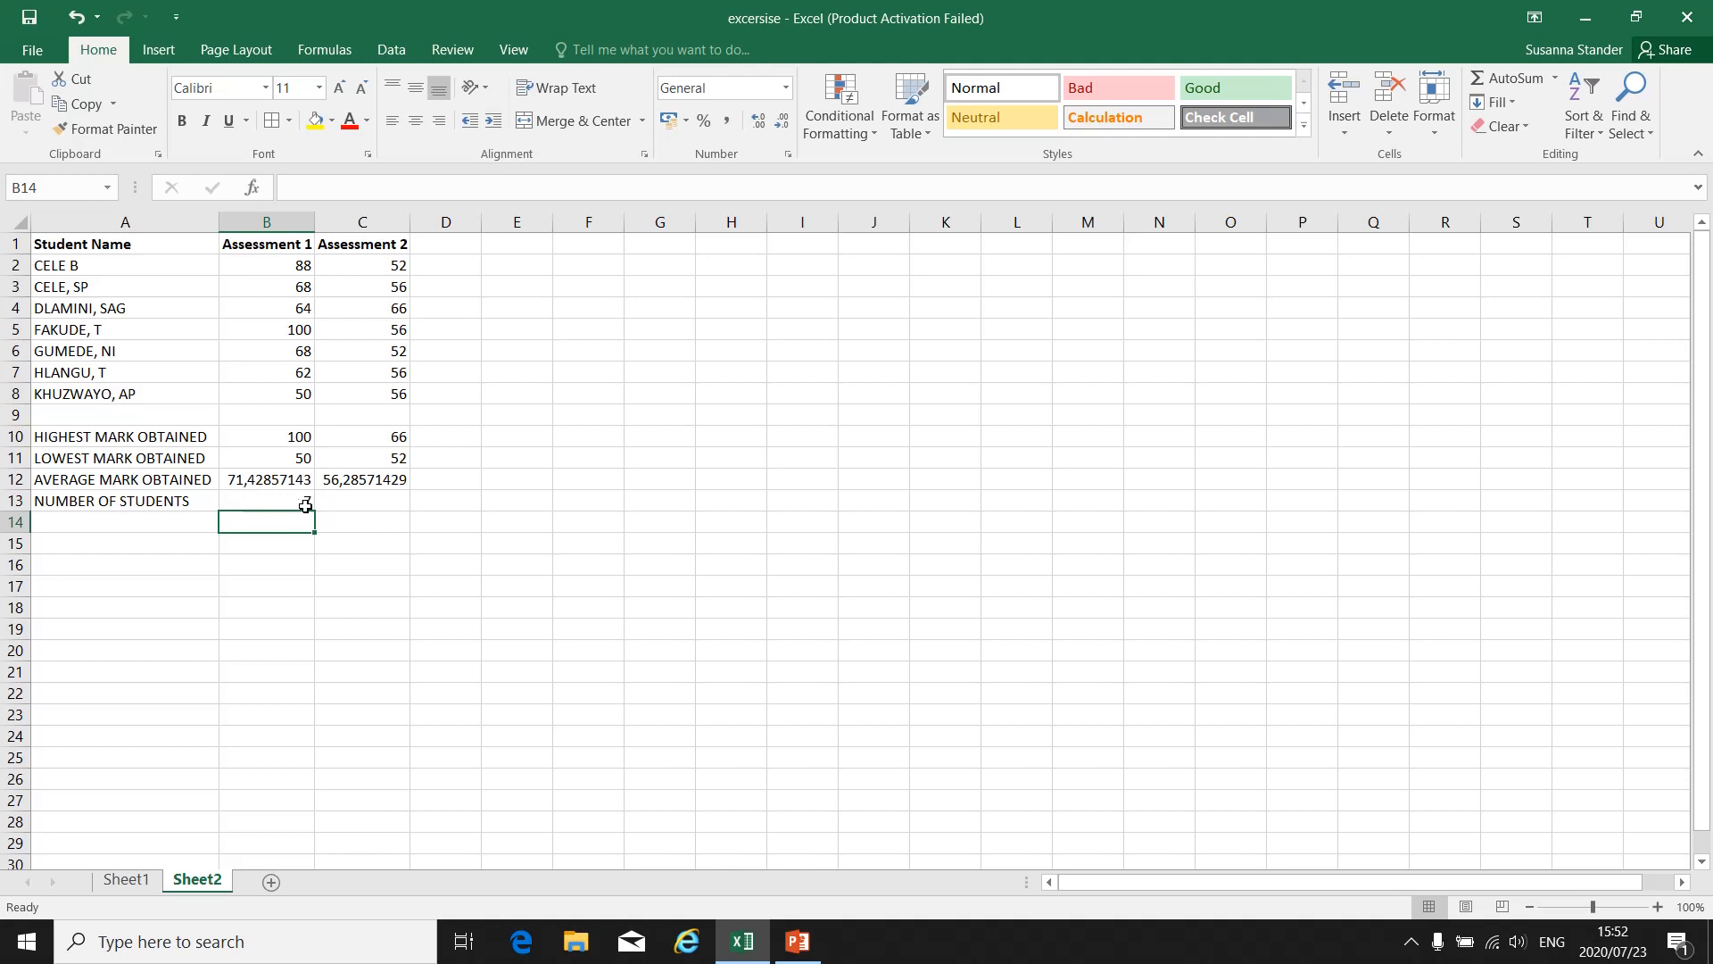
Review the maximum, minimum, average and count formulas for Assessment 1 in cells B10 to B13.
{"action": "left_click", "coordinate": [272, 437]}
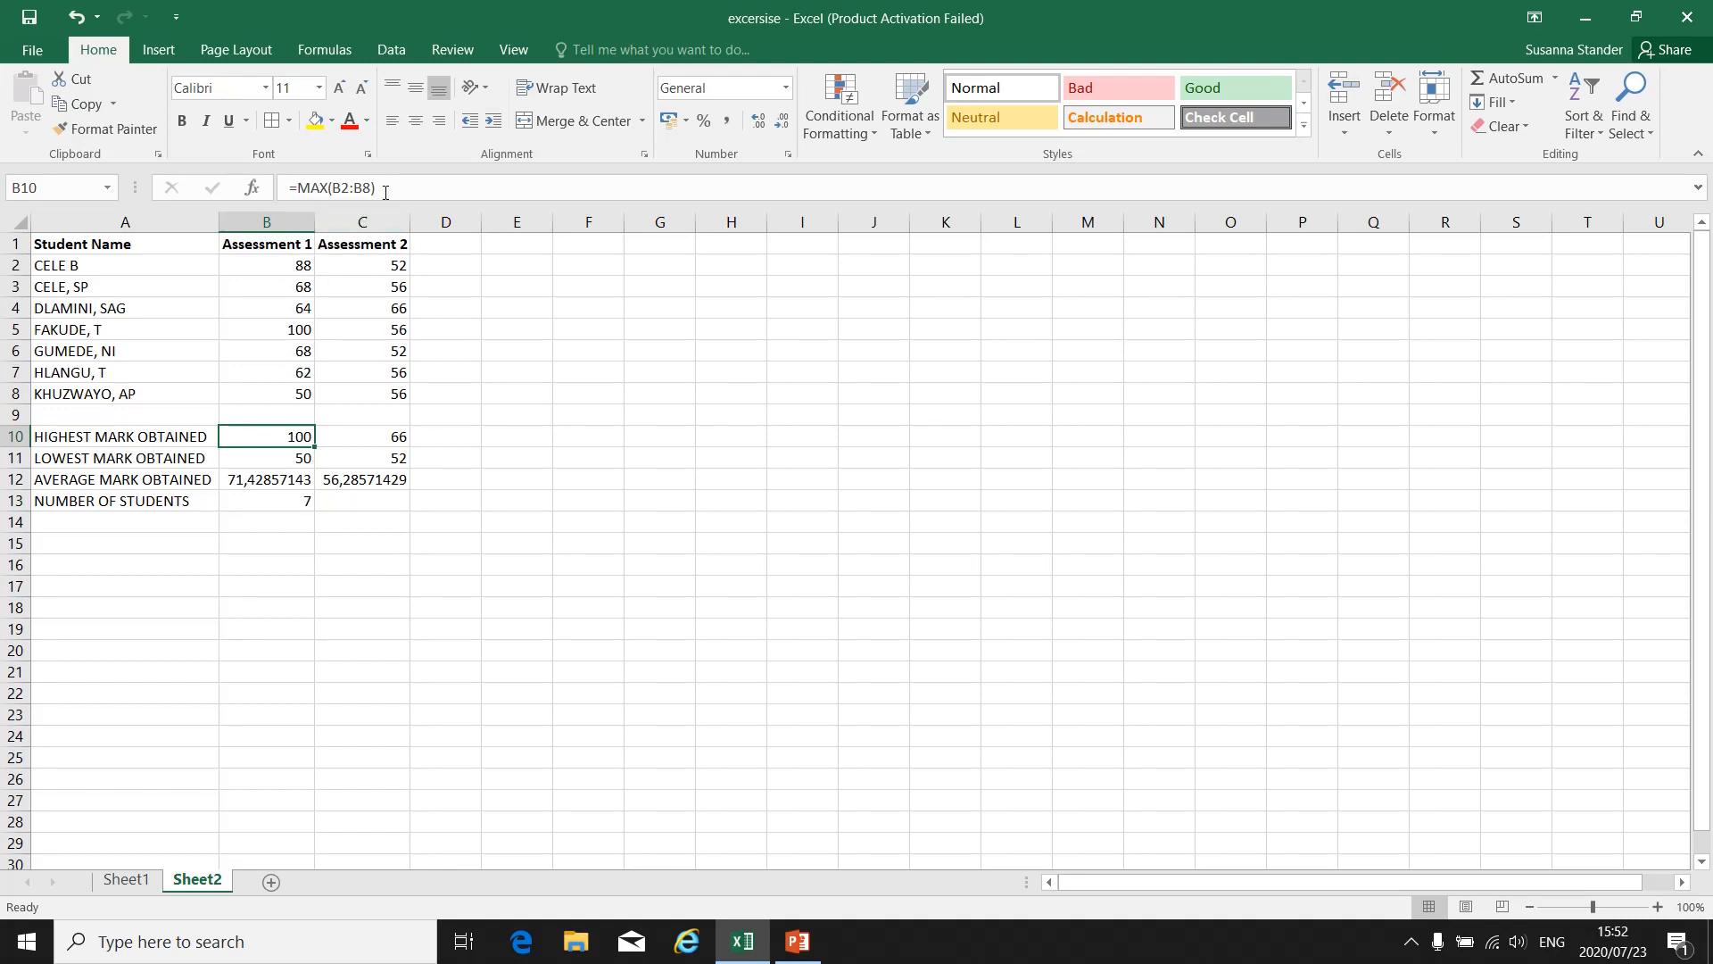
{"action": "left_click", "coordinate": [286, 458]}
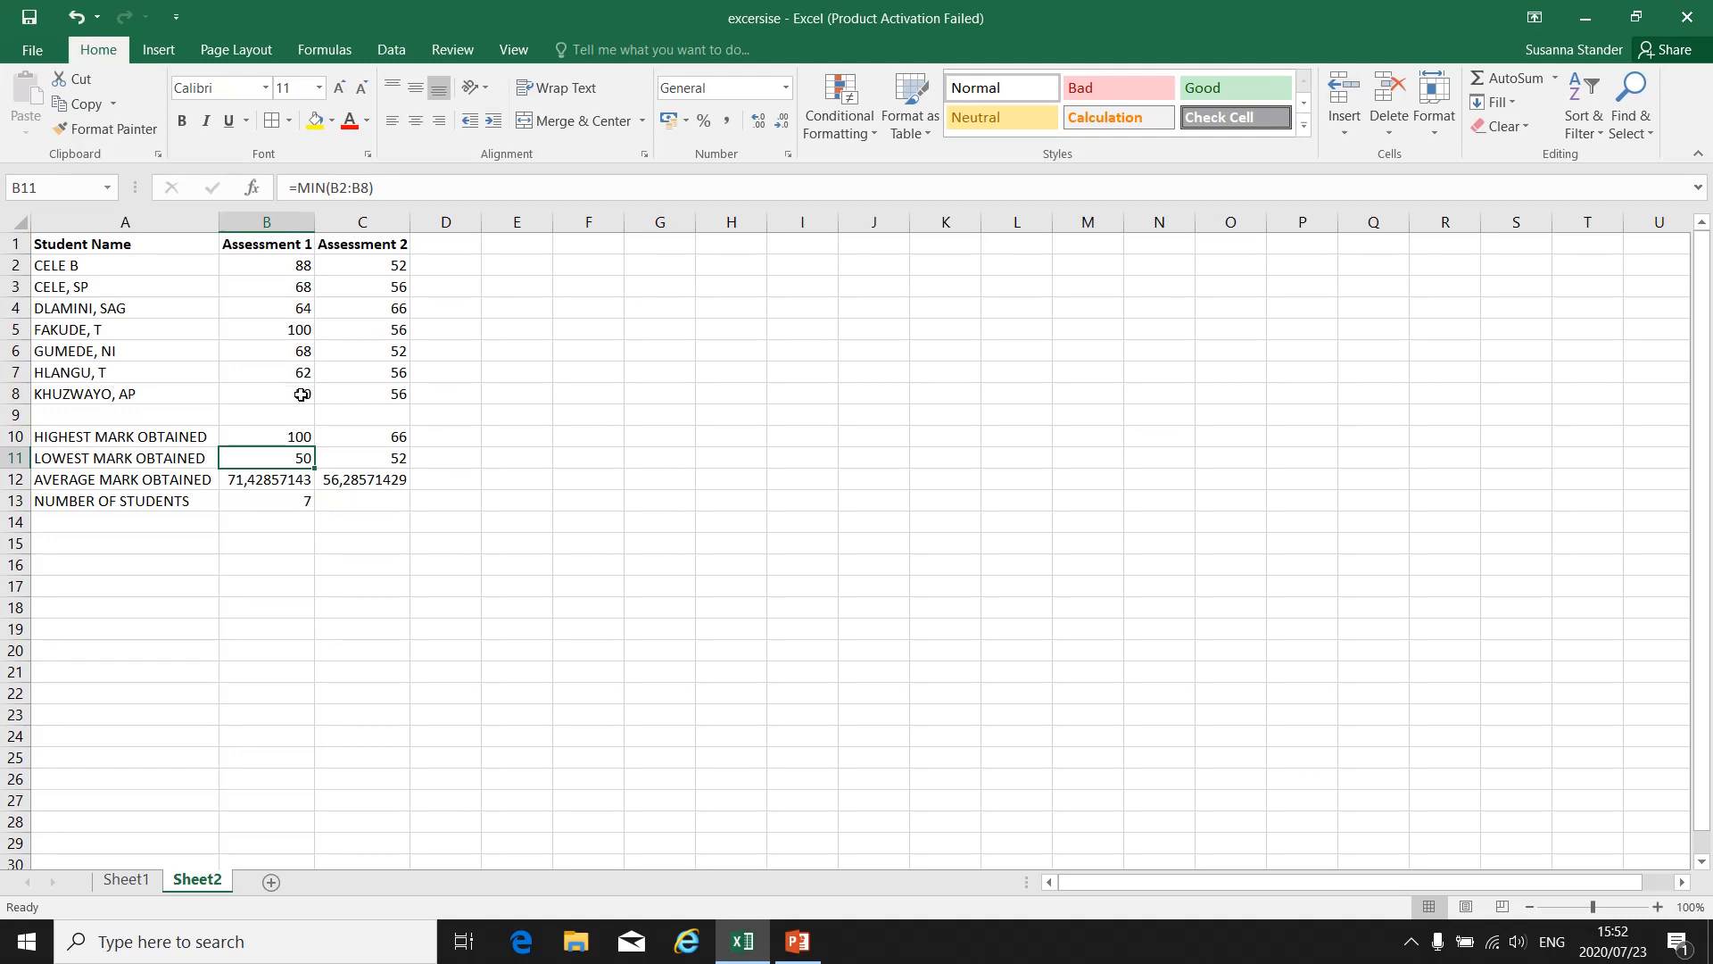
{"action": "left_click", "coordinate": [282, 486]}
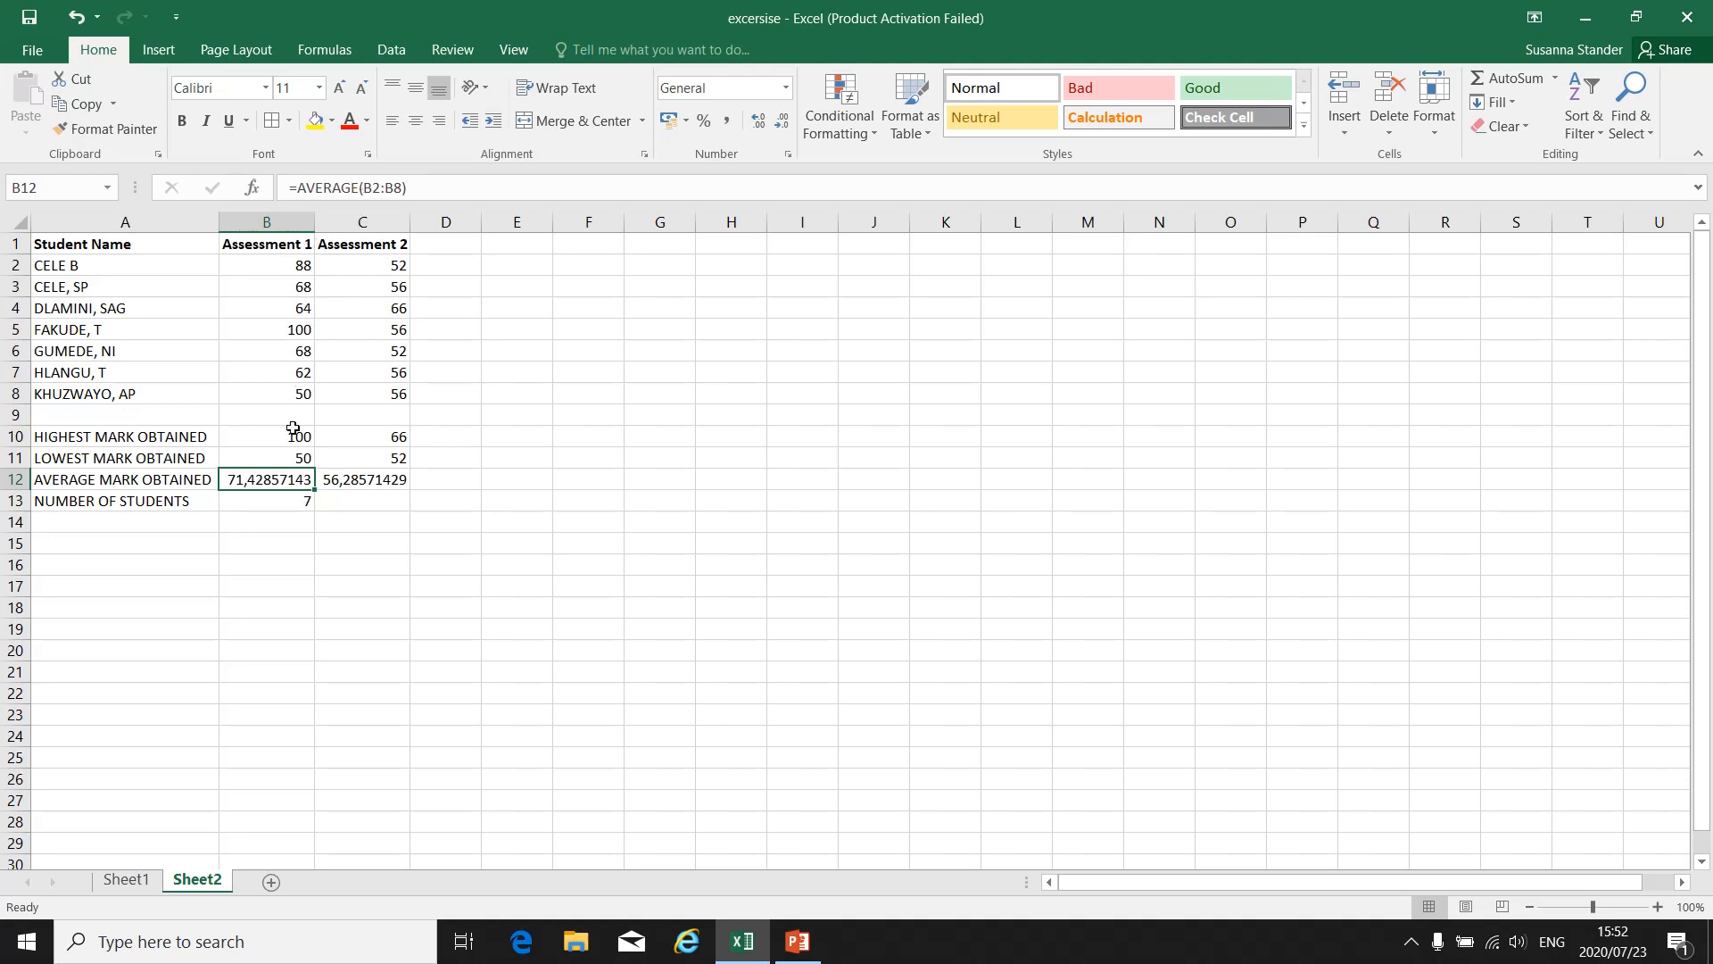
{"action": "left_click", "coordinate": [281, 497]}
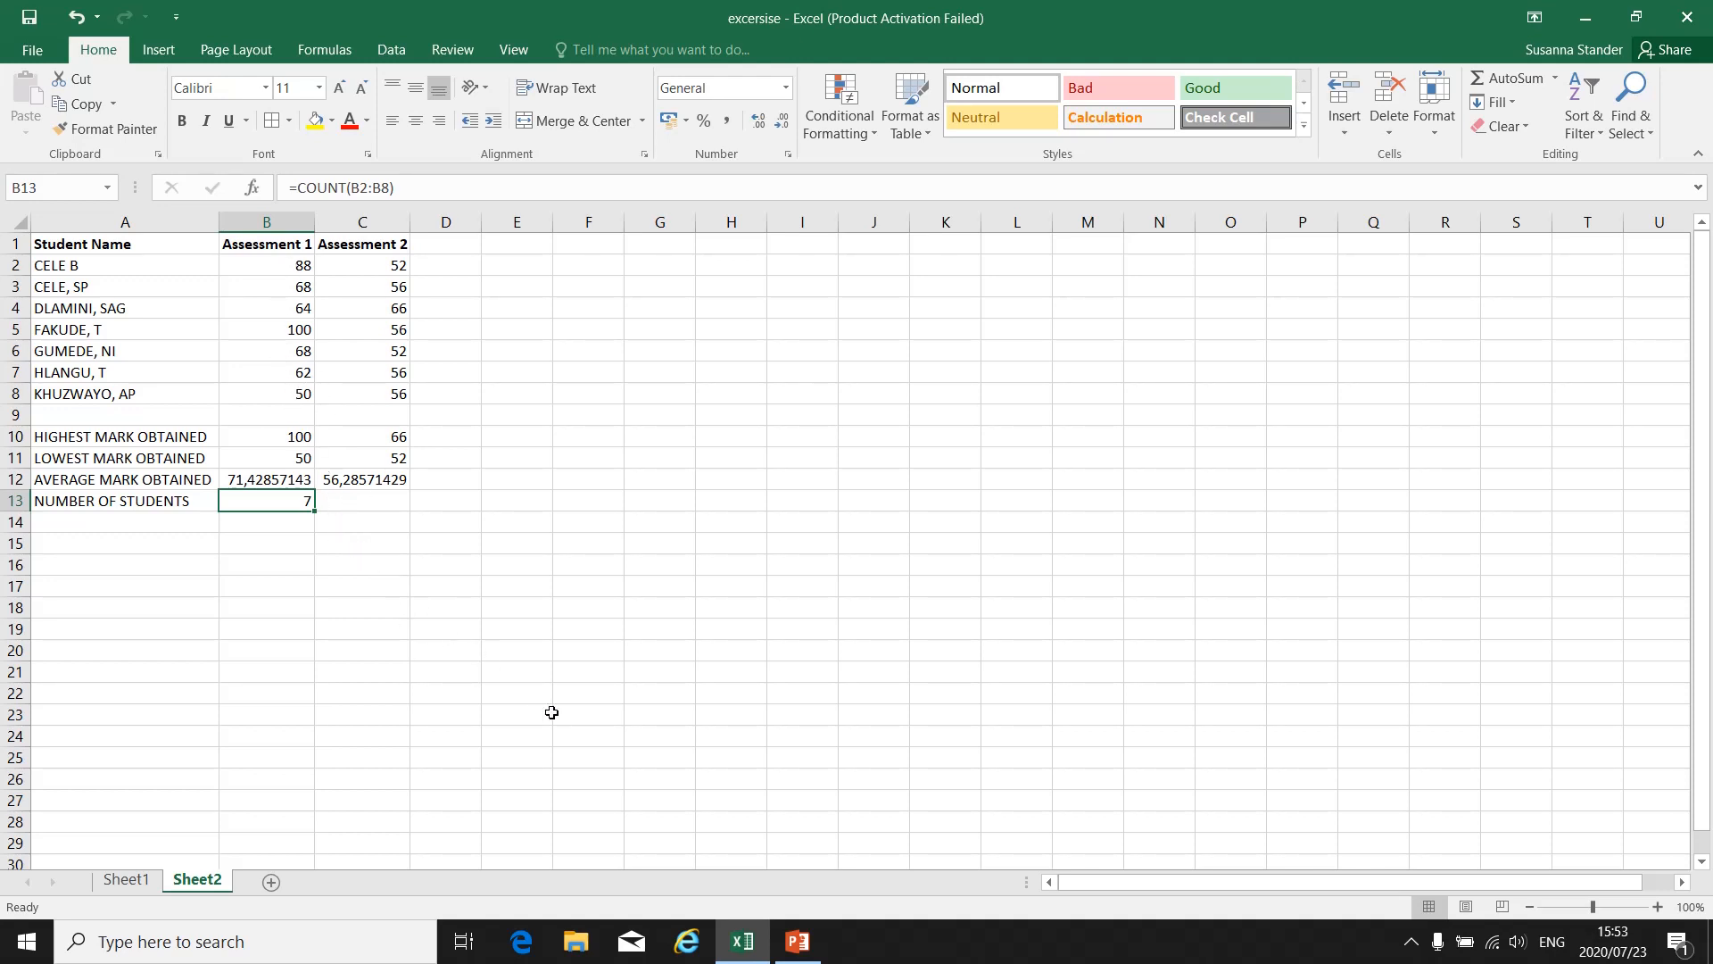
{"action": "left_click", "coordinate": [785, 900]}
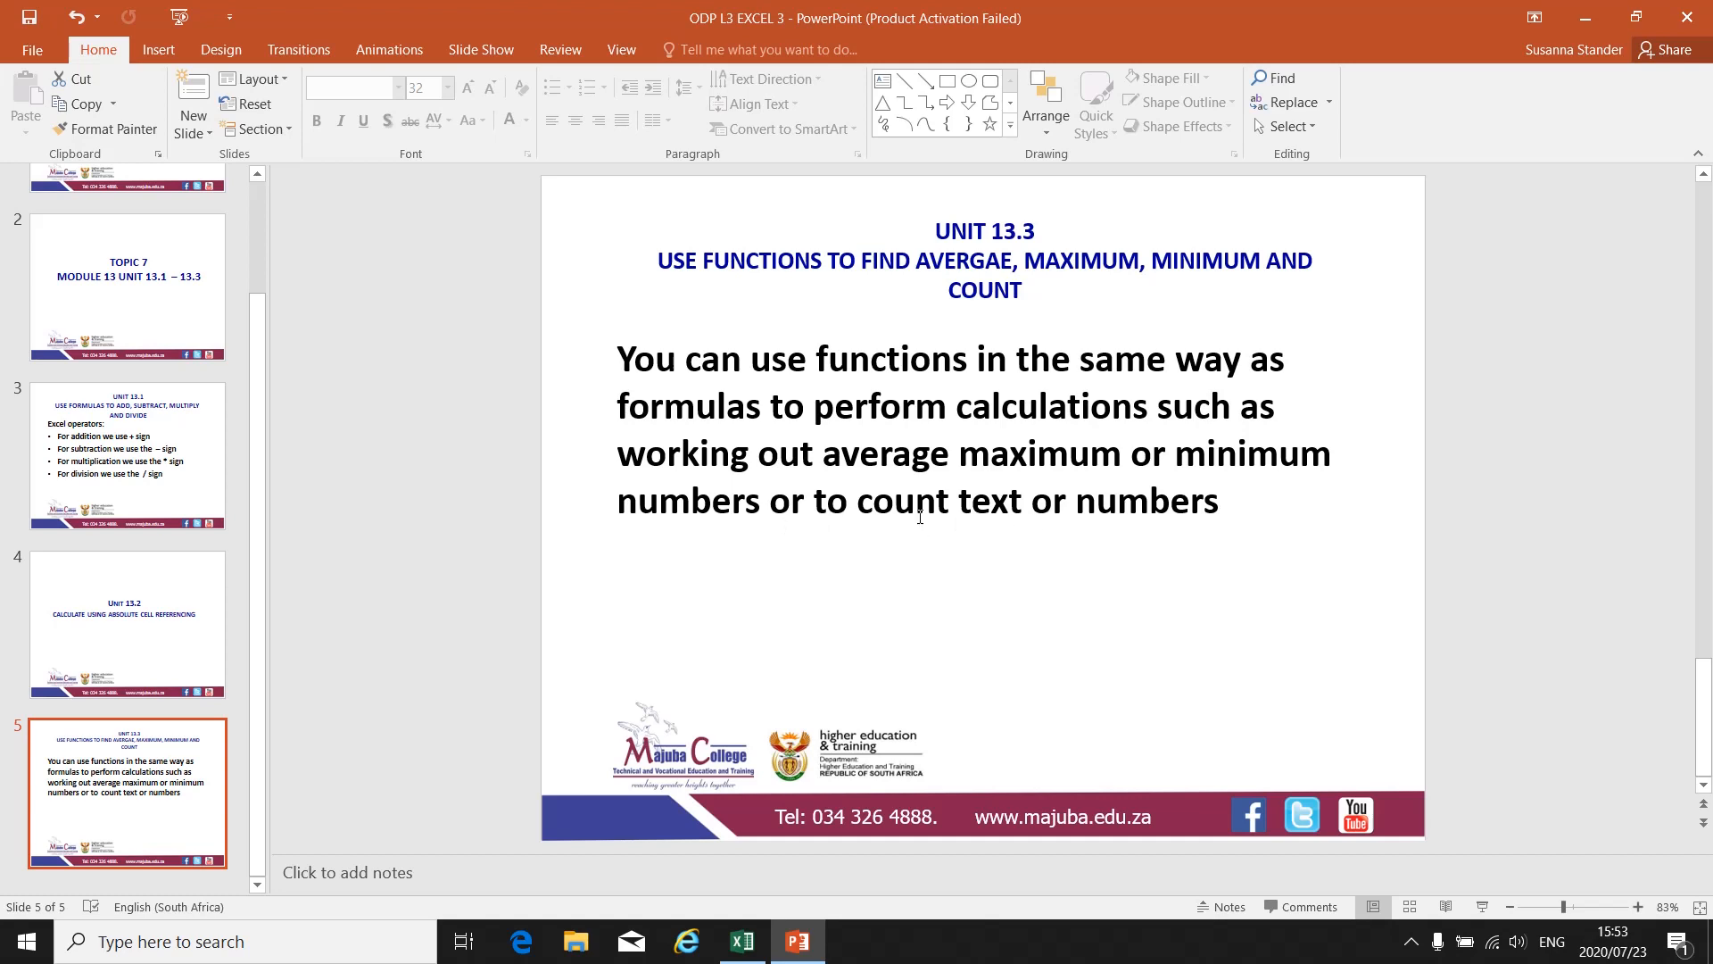
{"action": "left_click", "coordinate": [1411, 941]}
{"action": "left_click", "coordinate": [1366, 898]}
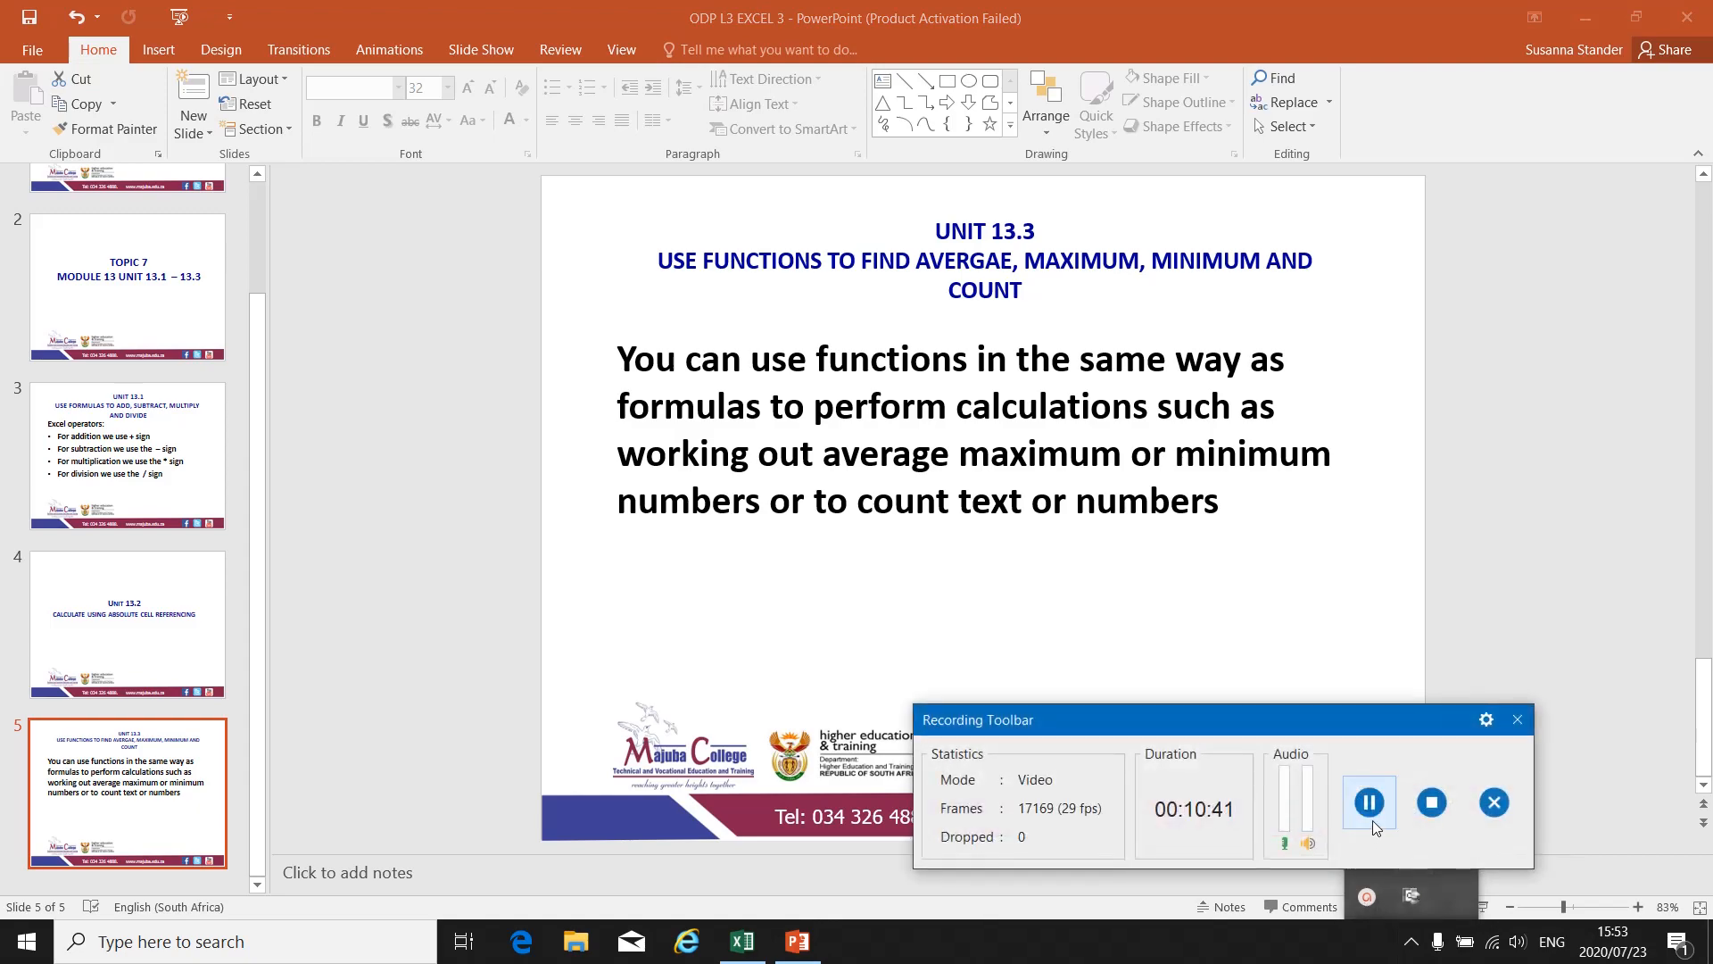